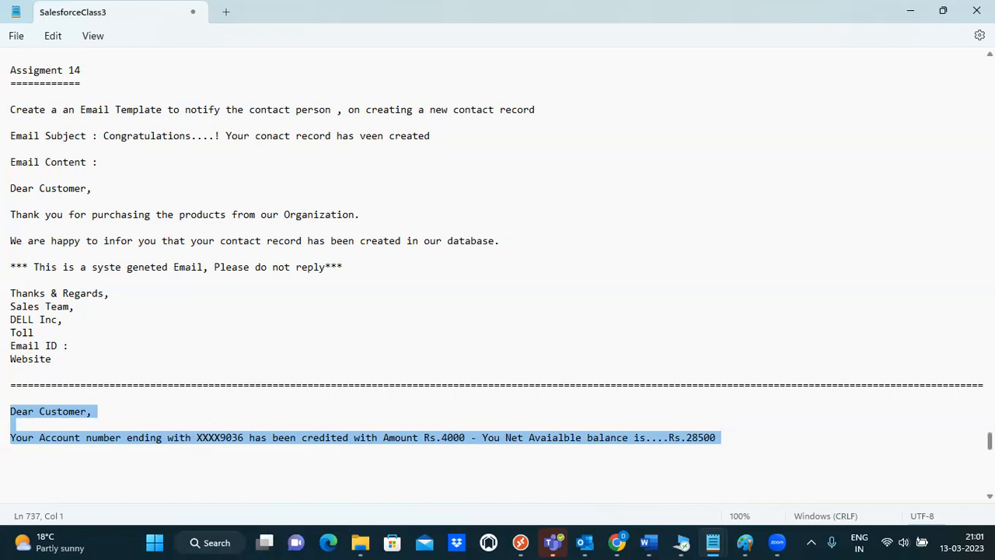
pyautogui.scroll(-3, 497, 275)
pyautogui.scroll(1, 498, 275)
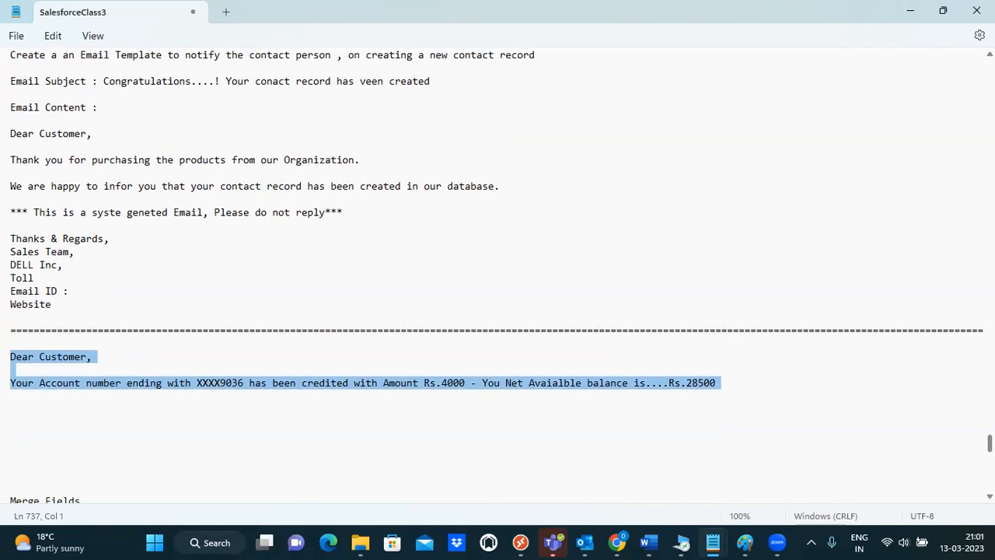
pyautogui.scroll(1, 327, 391)
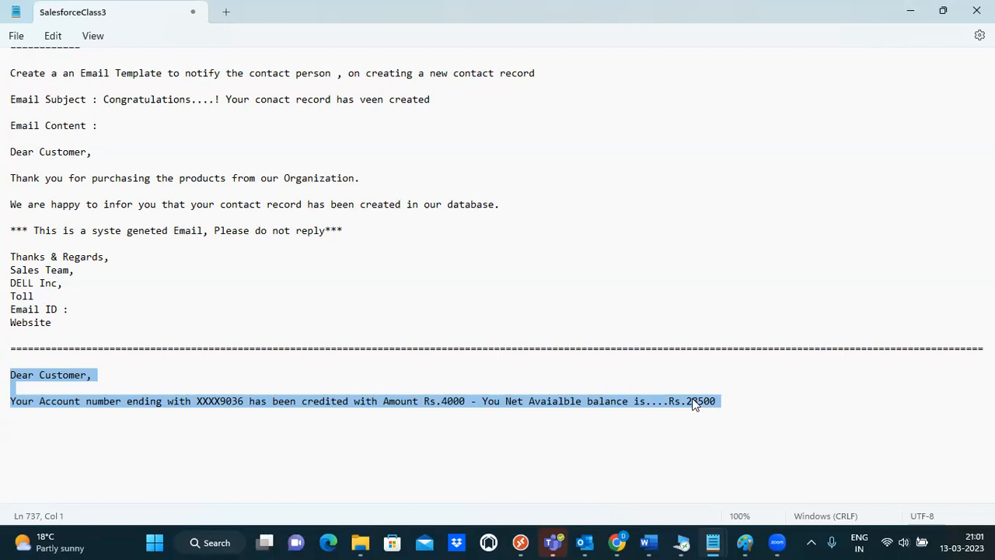
# - Switch to the incognito Chrome window and open the Salesforce login page at login.salesforce.com
pyautogui.click(615, 542)
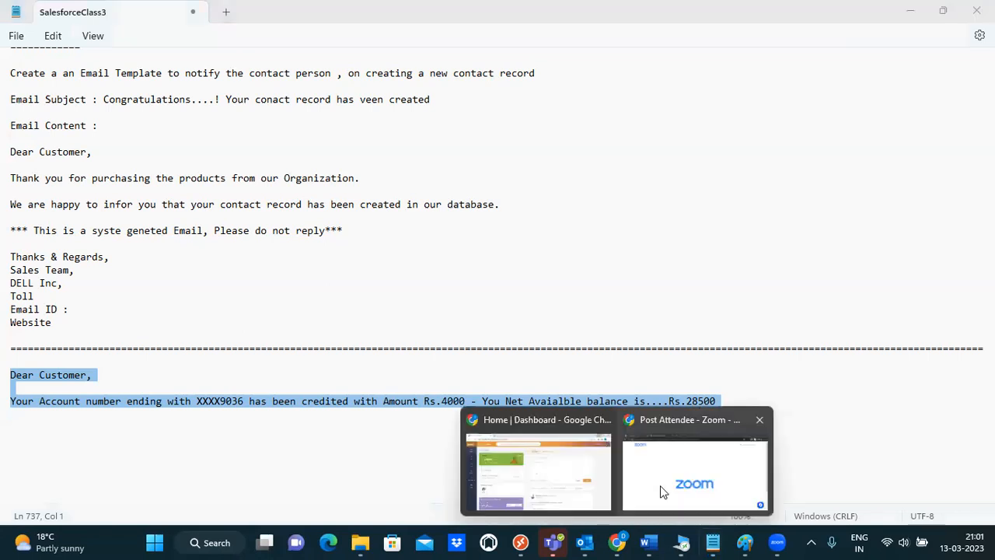
pyautogui.click(372, 15)
pyautogui.write('login')
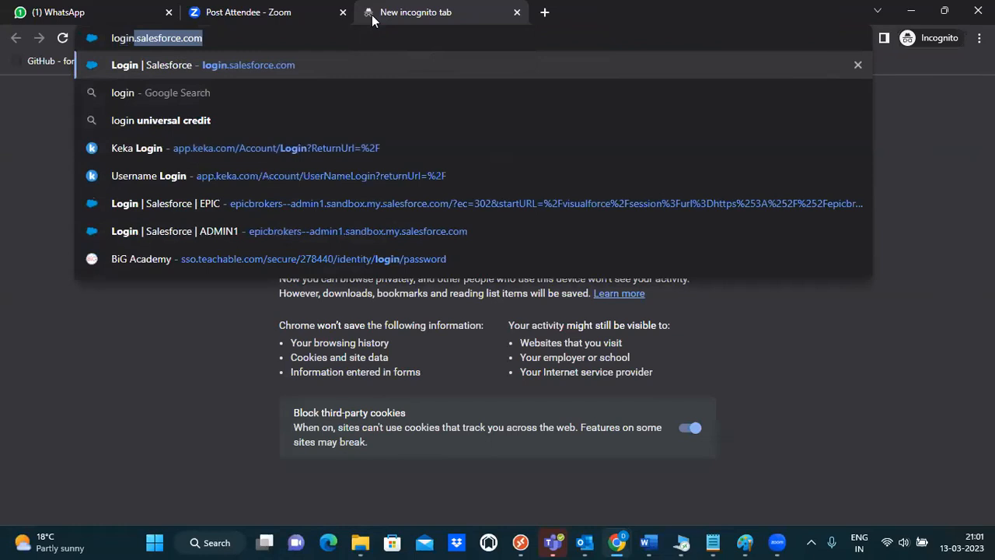
pyautogui.press('Return')
pyautogui.click(181, 228)
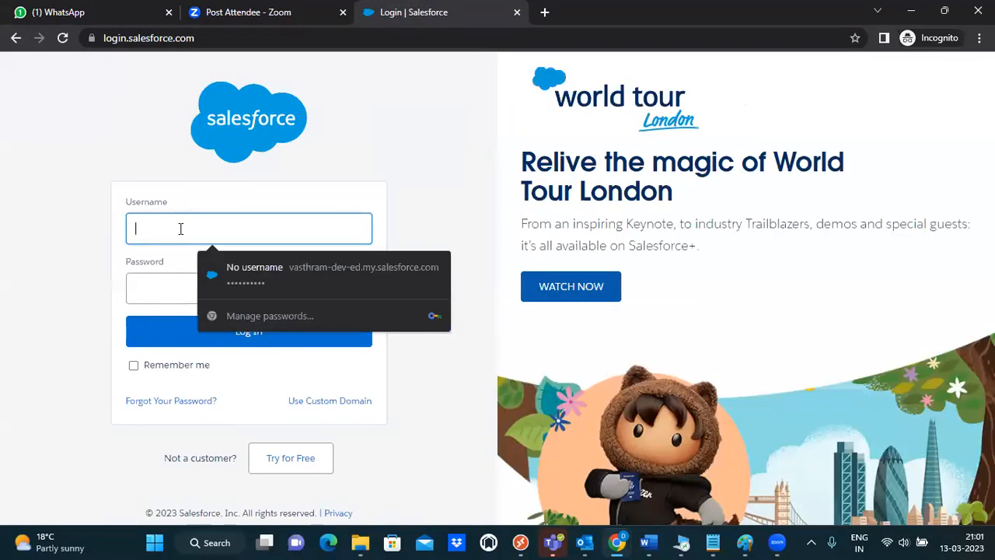
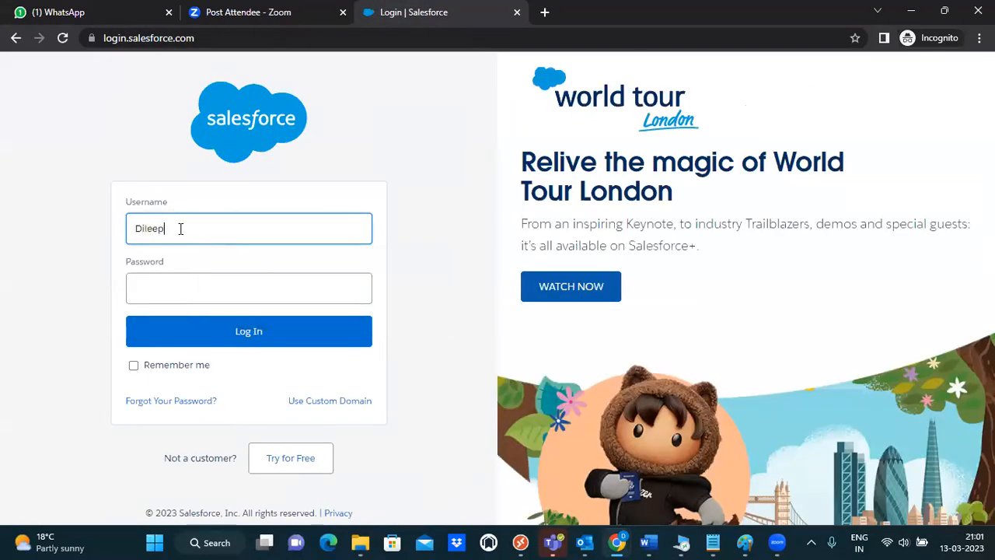
pyautogui.press('Return')
# - Enter the account username and password and log in to Salesforce
pyautogui.click(171, 256)
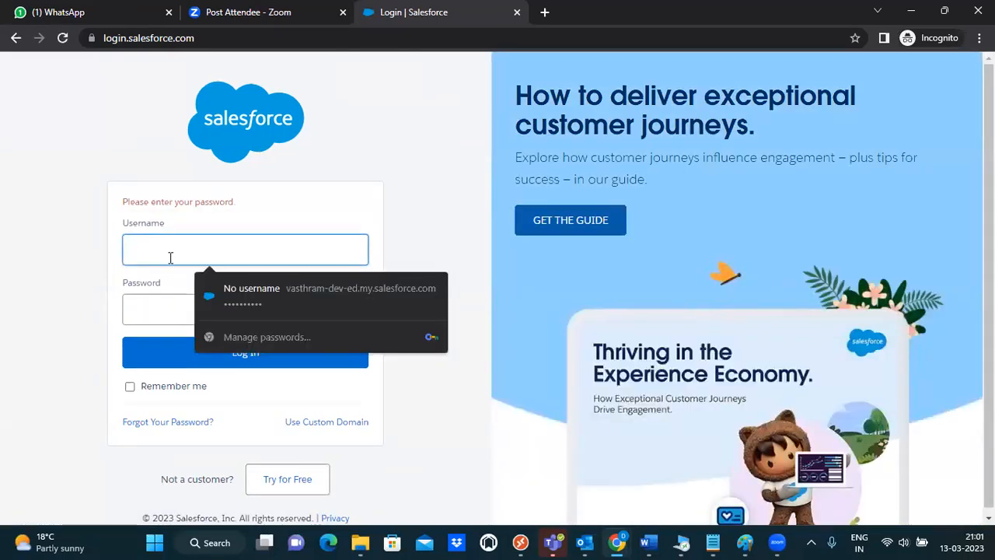
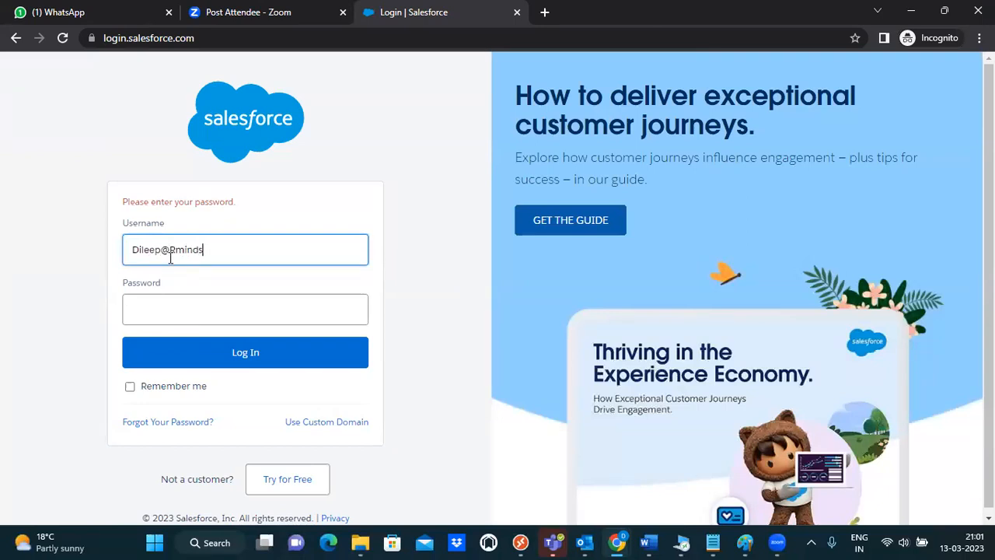
pyautogui.click(170, 299)
pyautogui.write('**********')
pyautogui.press('Return')
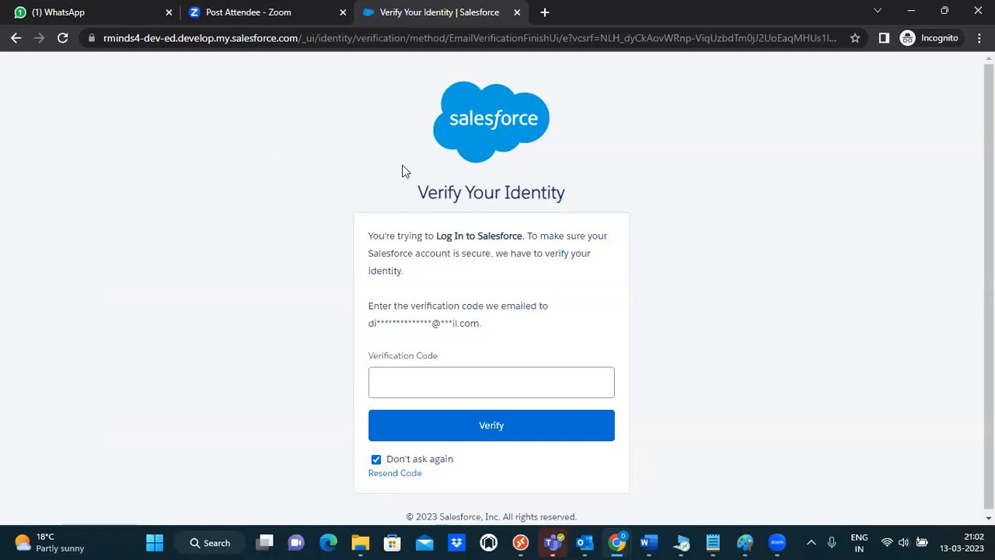
# - Enter the emailed verification code and verify the identity to complete the login
pyautogui.click(409, 380)
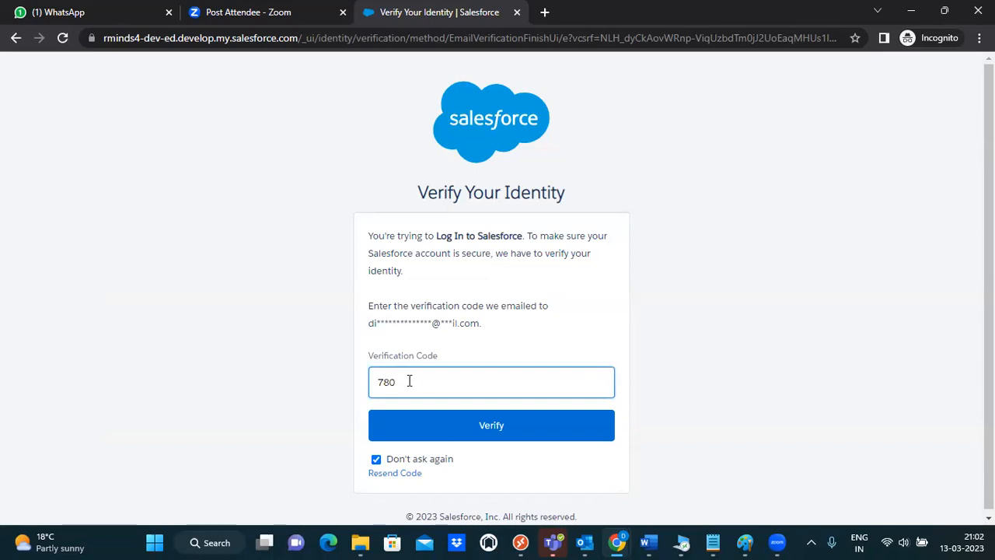
pyautogui.press('Return')
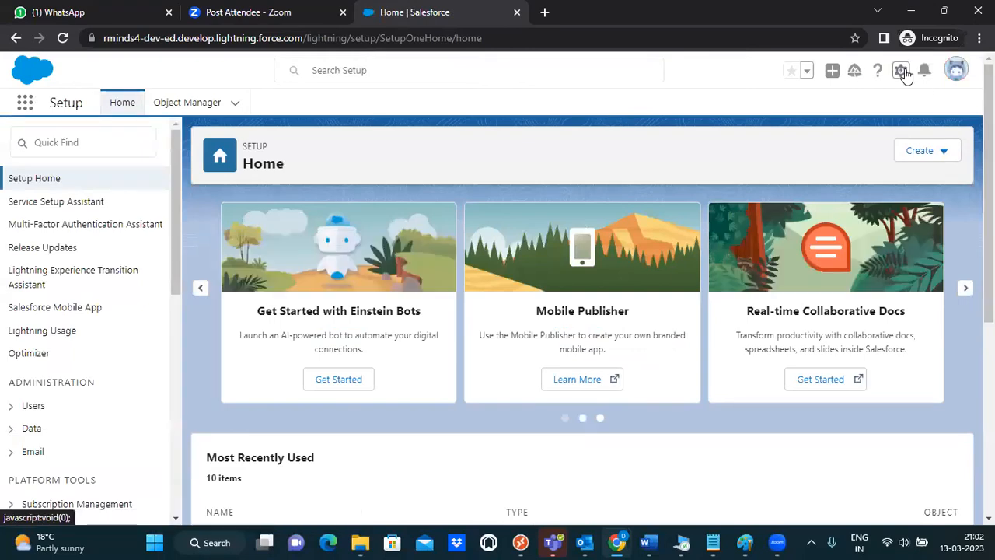
# - Open Setup in a new browser tab, find the email template settings and open Classic Email Templates
pyautogui.click(901, 71)
pyautogui.click(840, 111)
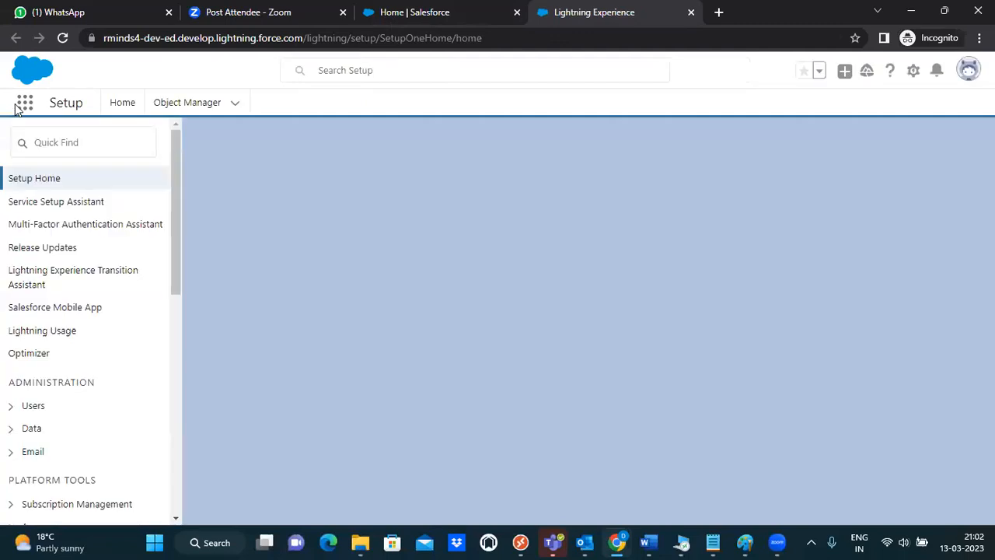
pyautogui.click(47, 146)
pyautogui.write('em')
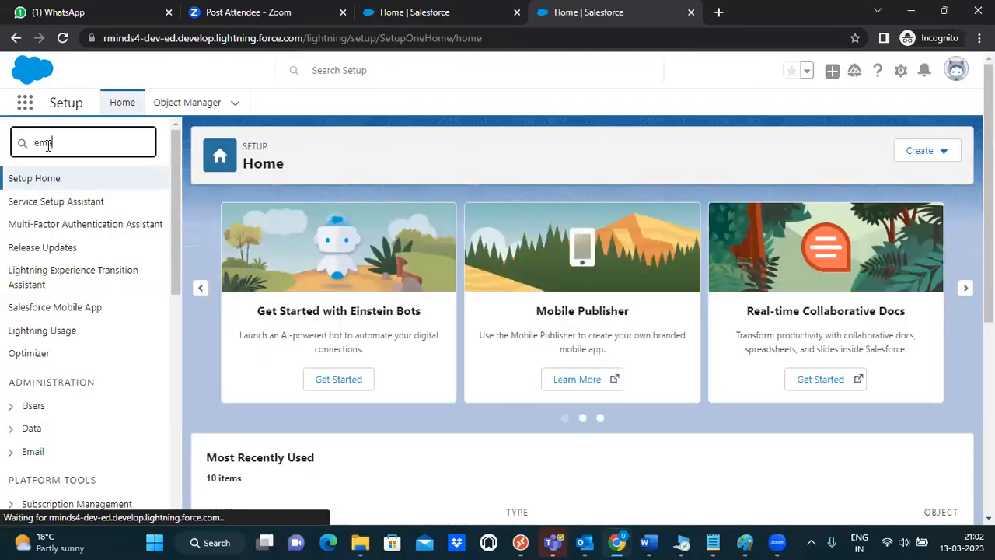
pyautogui.write('ail templa')
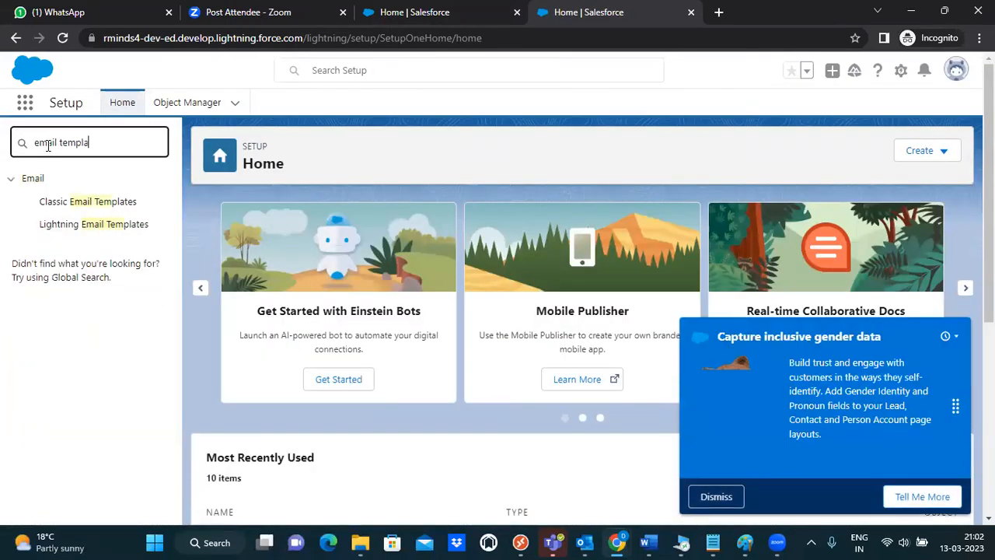
pyautogui.click(74, 200)
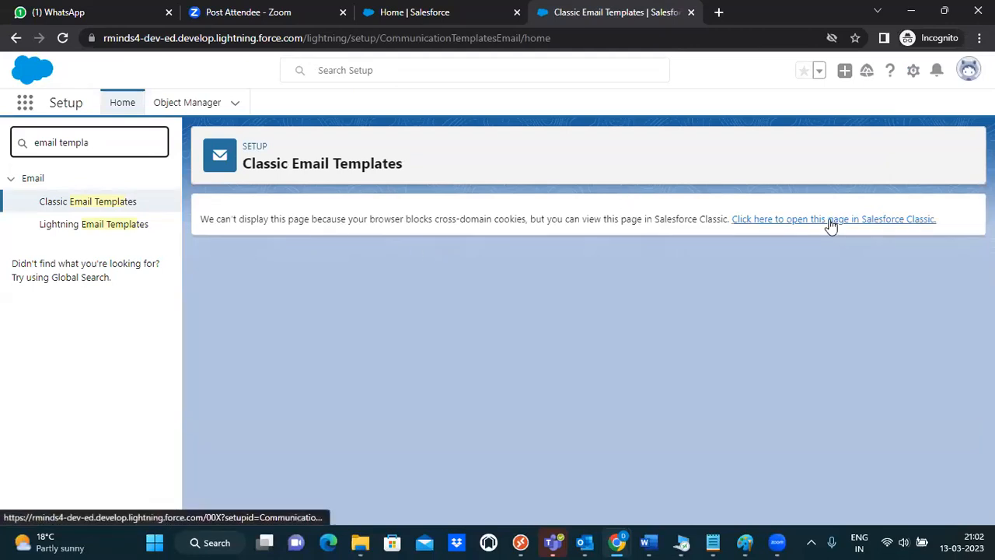
# - Allow the blocked third-party cookies for the Salesforce site so the Classic Email Templates page can load
pyautogui.click(831, 38)
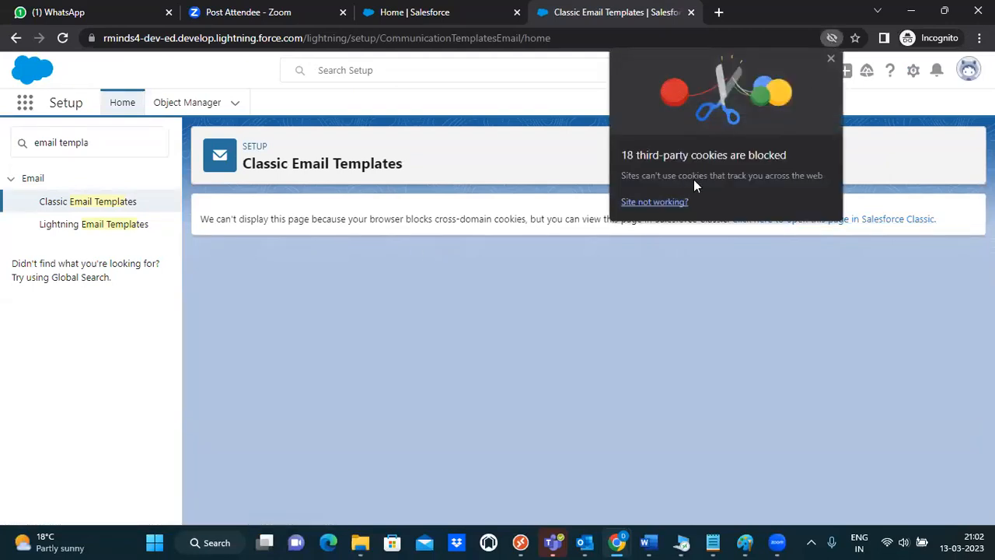
pyautogui.click(659, 202)
pyautogui.click(786, 195)
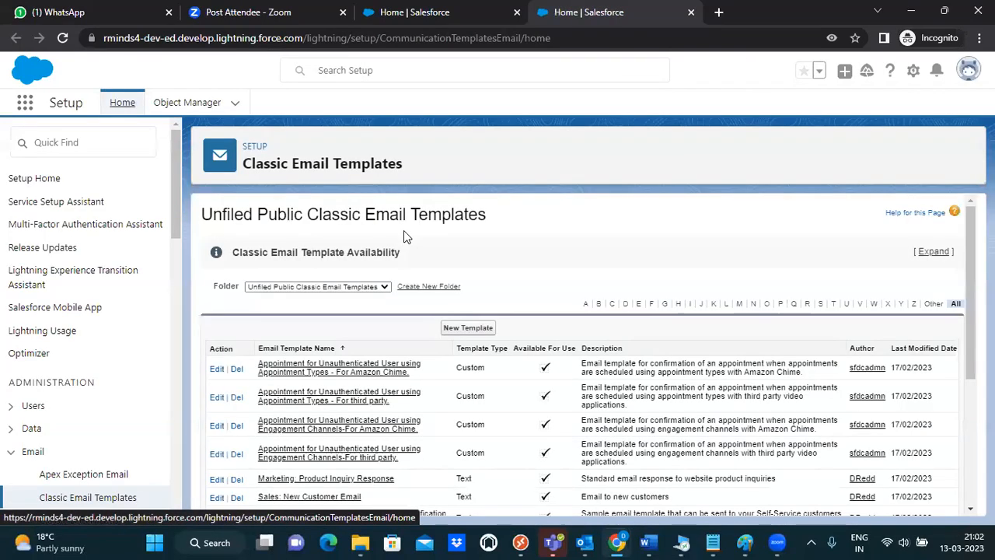
# - Open the ContactCreated template in the DellBusiness folder and review its subject and plain text preview
pyautogui.click(332, 287)
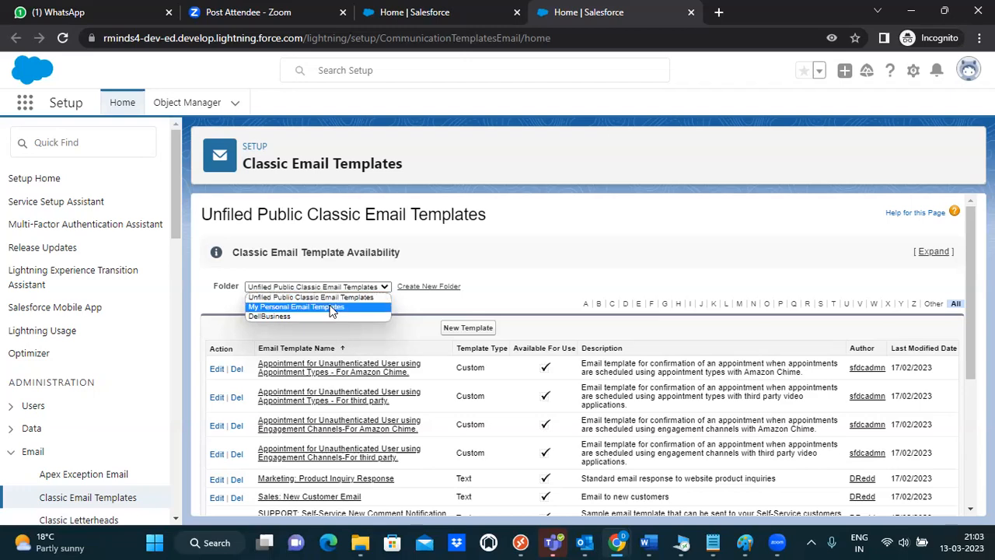
pyautogui.click(287, 317)
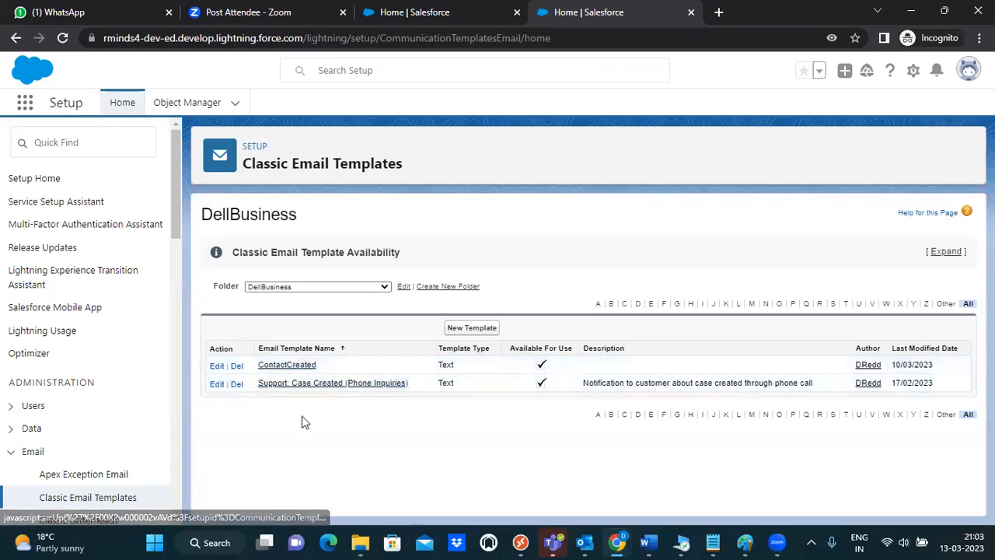
pyautogui.click(290, 365)
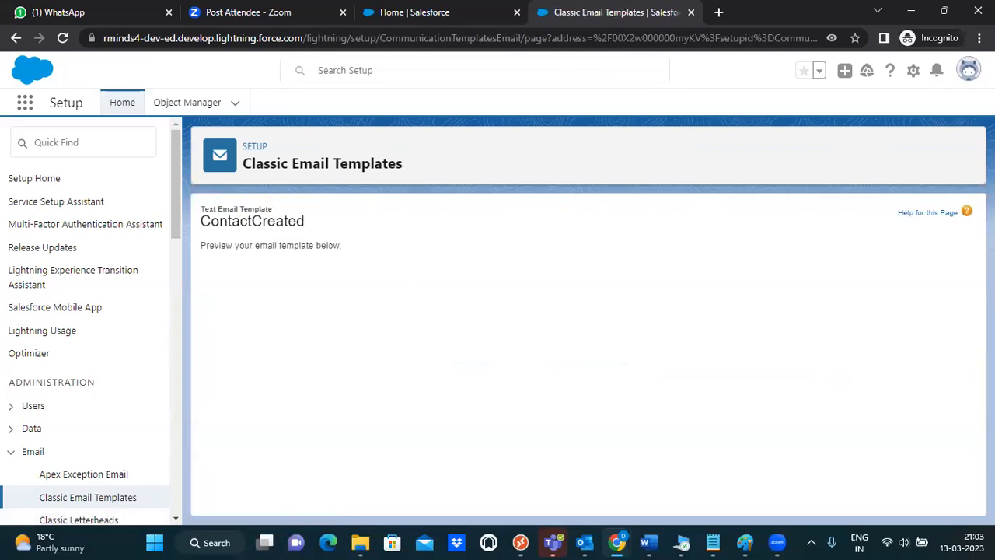
pyautogui.scroll(-3, 410, 386)
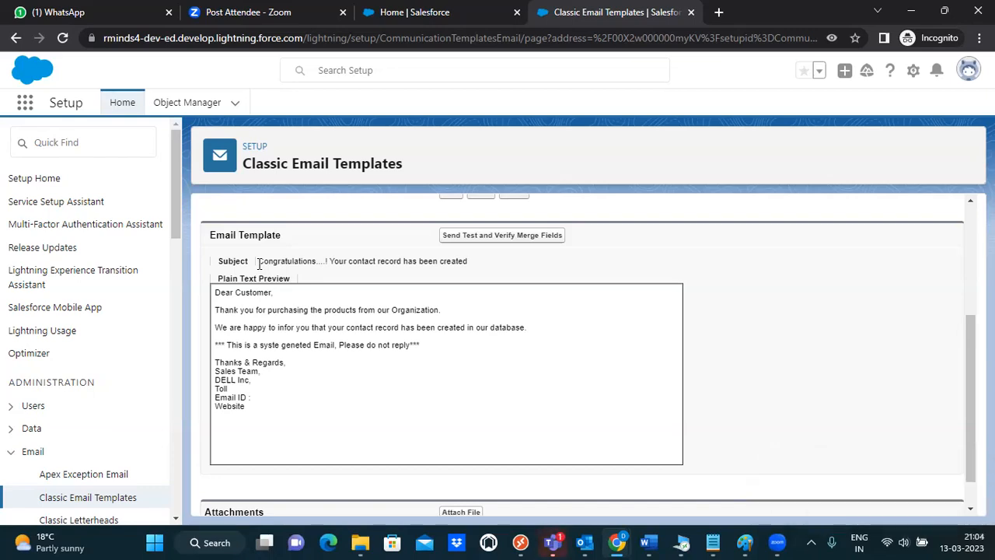
pyautogui.moveTo(247, 407); pyautogui.dragTo(216, 297)
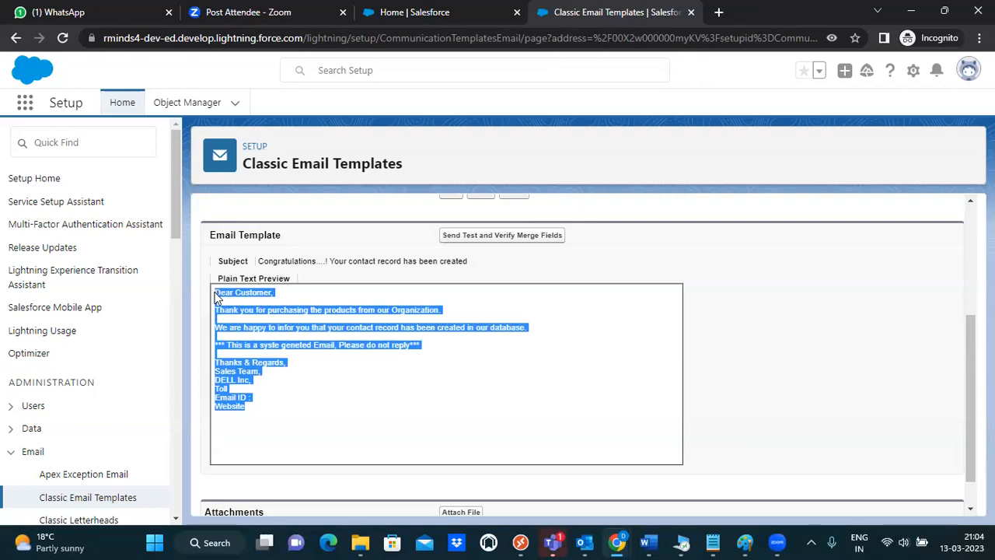
pyautogui.click(312, 348)
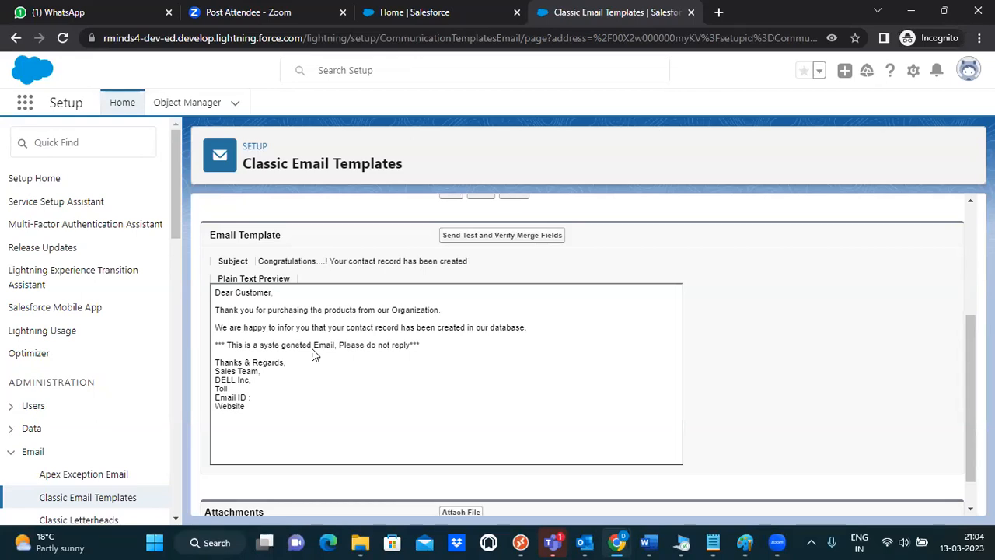
# - Switch to the SalesforceClass3 notes in Notepad and highlight the account ending, credited amount, balance and customer placeholder in the sample bank message
pyautogui.click(713, 542)
pyautogui.click(671, 471)
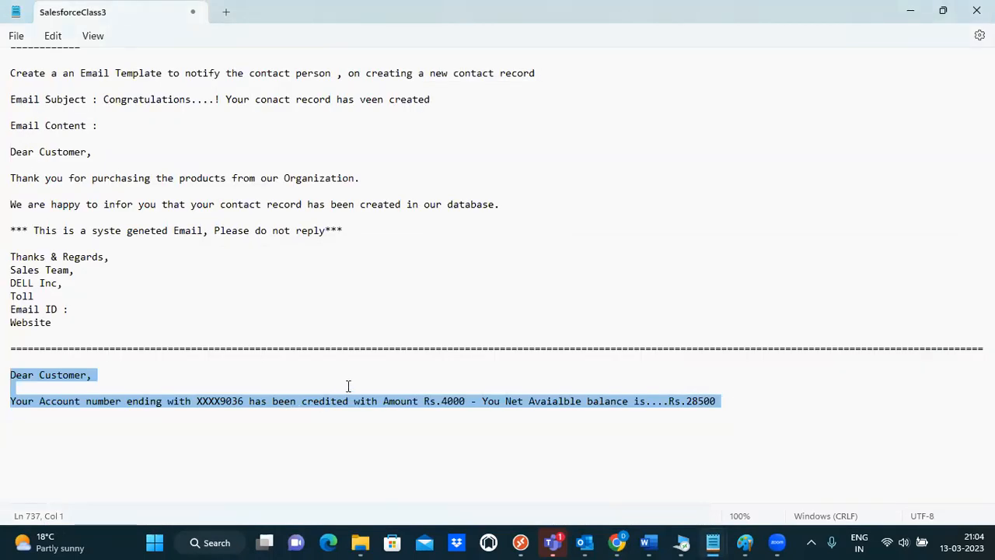
pyautogui.doubleClick(223, 401)
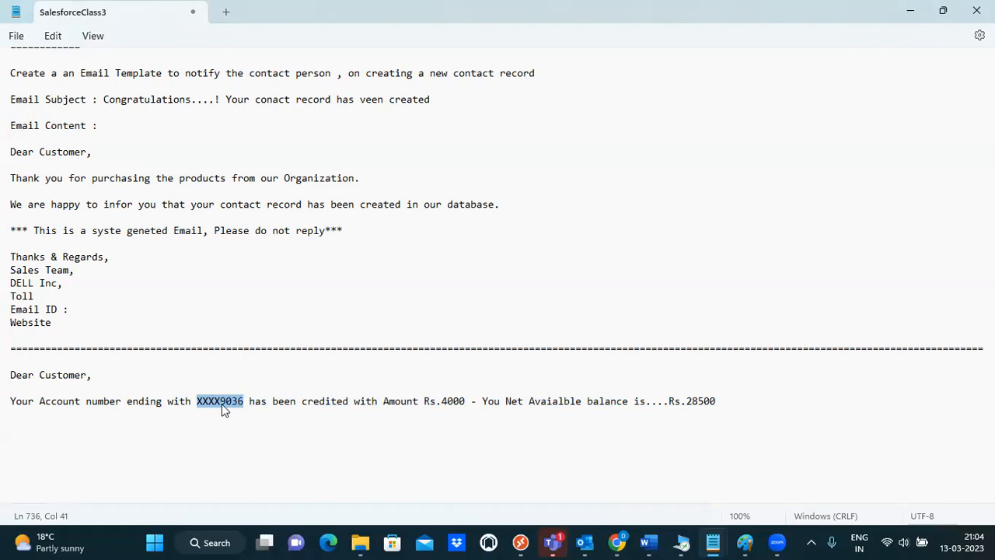
pyautogui.doubleClick(453, 402)
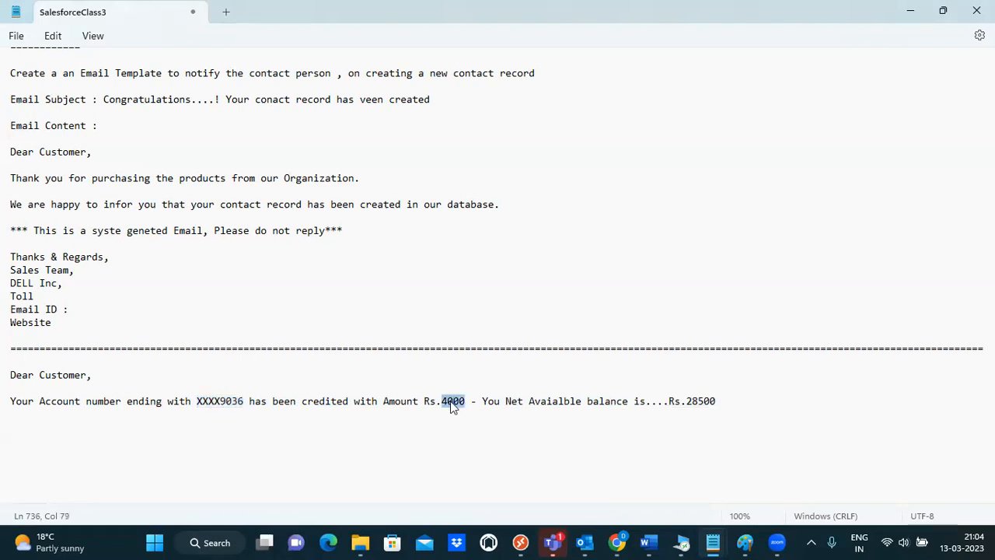
pyautogui.doubleClick(703, 402)
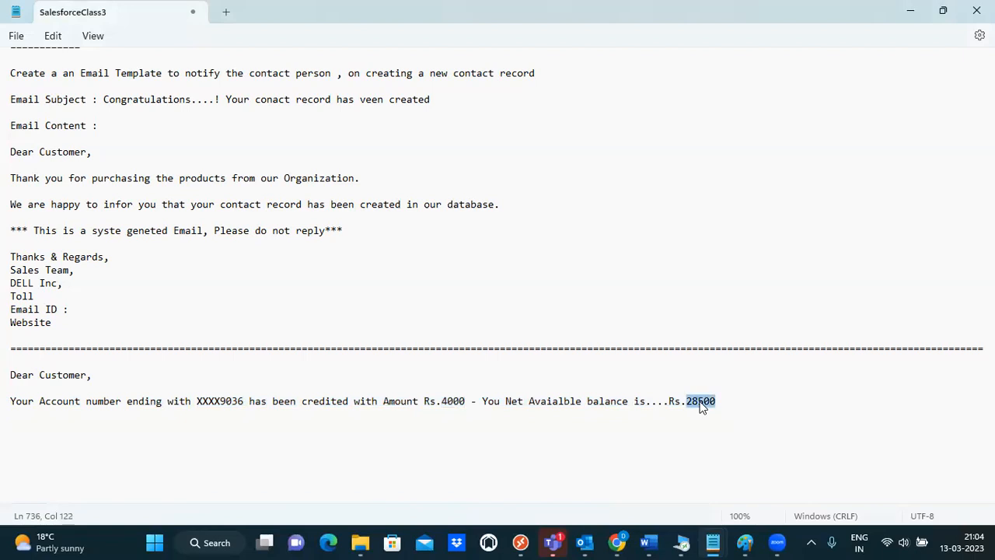
pyautogui.doubleClick(63, 374)
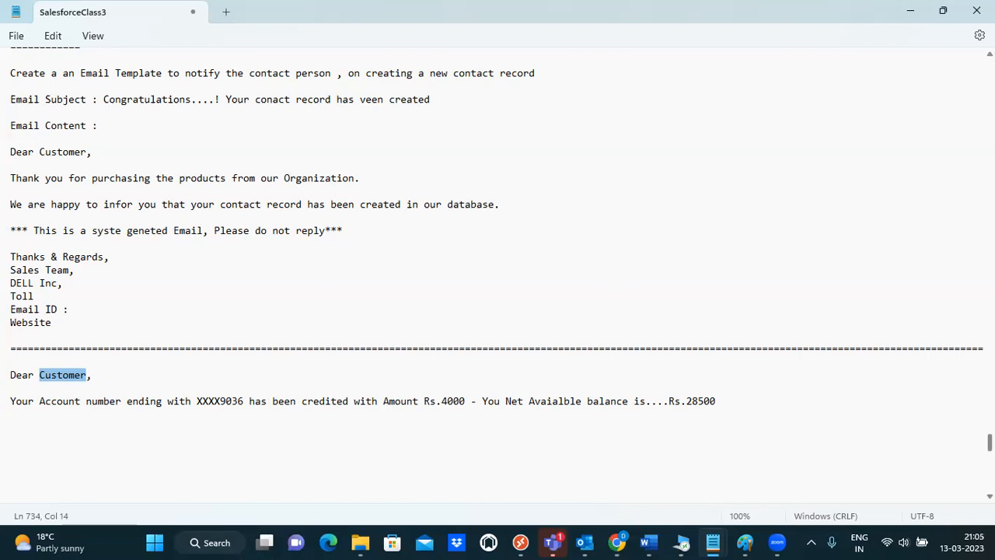
pyautogui.moveTo(989, 443); pyautogui.dragTo(990, 443)
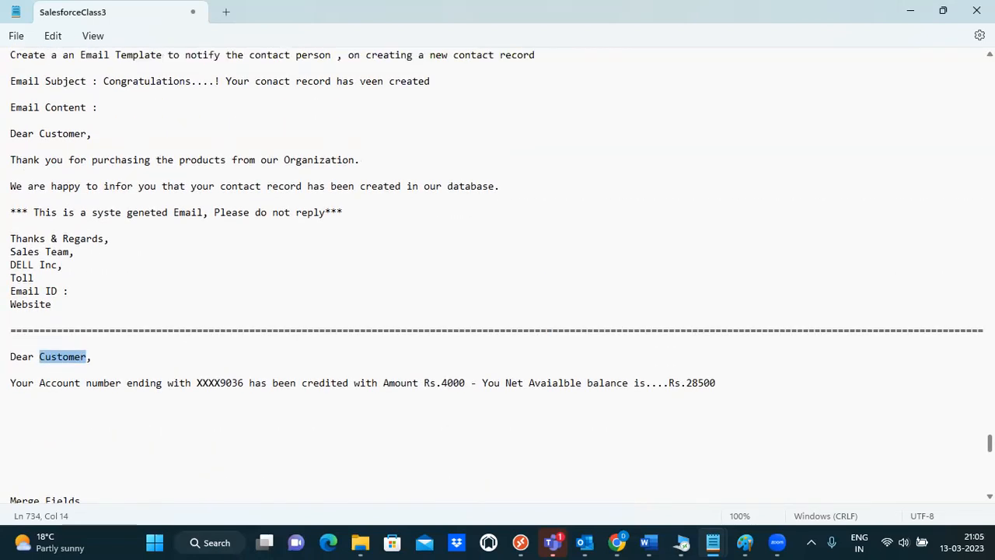
# - Switch to the Customer Object table in Paint and add 4000 under RecentTrans and Credit under Type in the second row
pyautogui.click(738, 542)
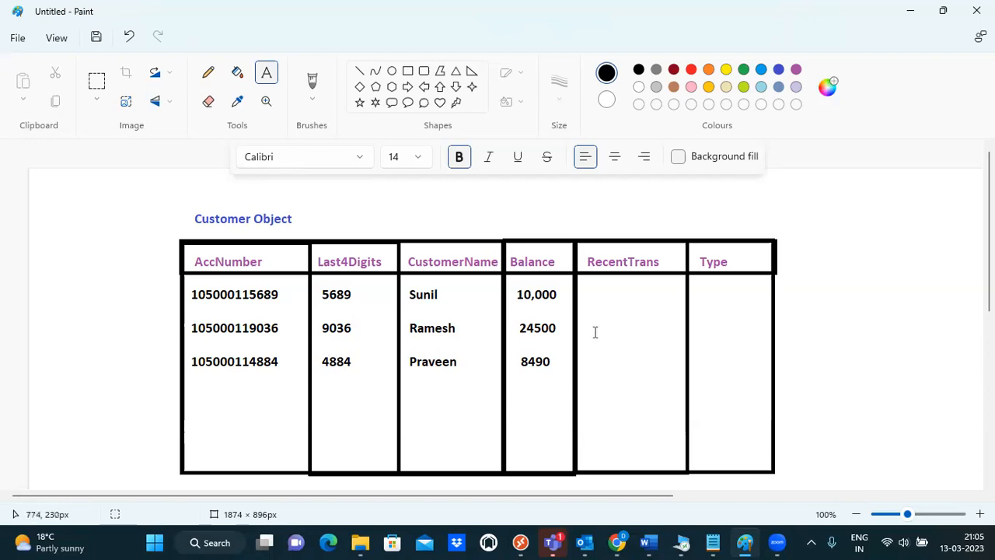
pyautogui.moveTo(585, 323); pyautogui.dragTo(752, 347)
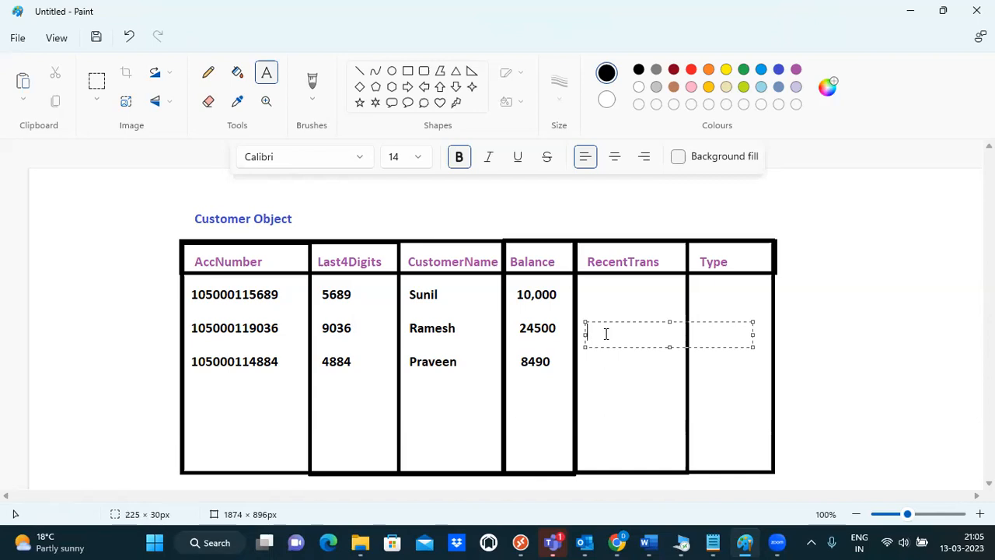
pyautogui.write('4000                        Credit')
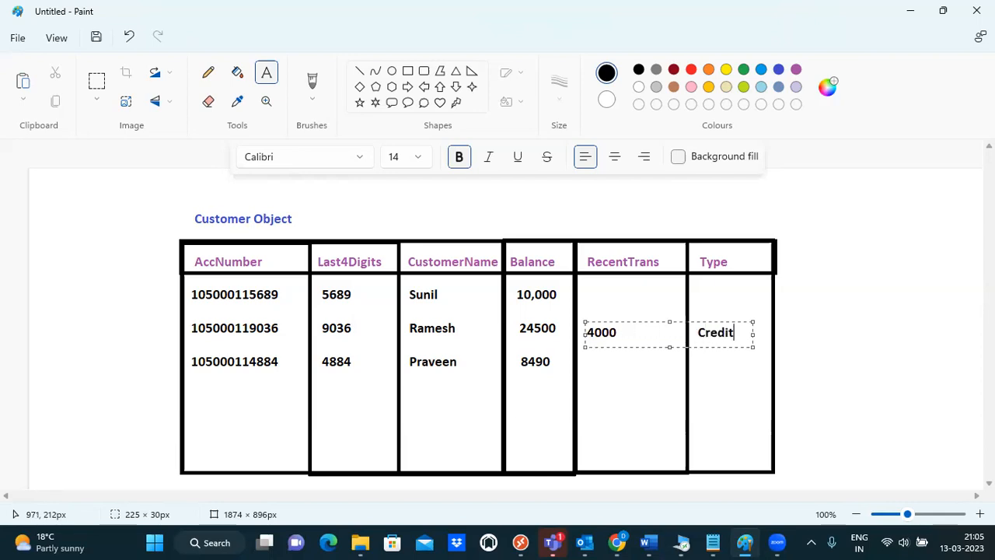
pyautogui.click(621, 368)
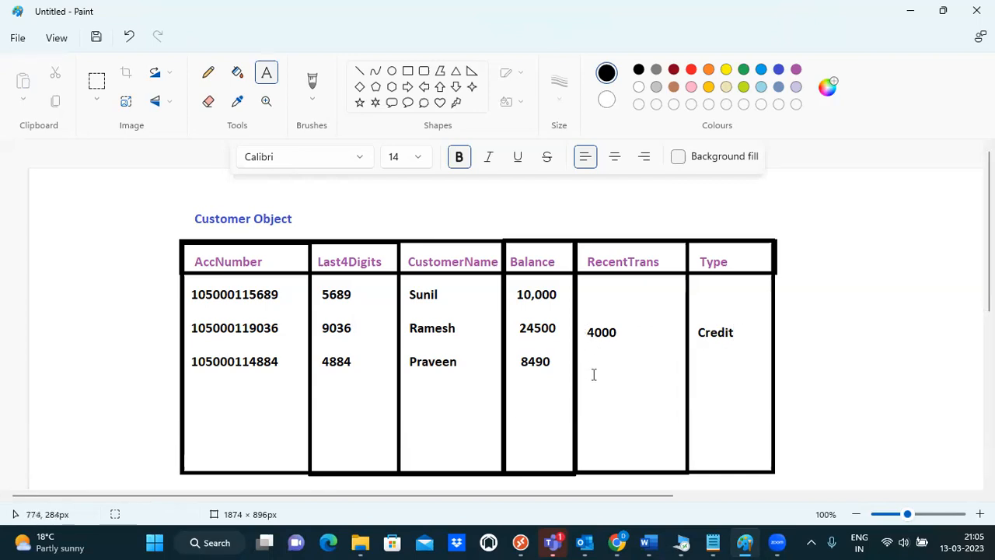
# - Replace the second row's Balance value in the Customer Object table with 28450
pyautogui.click(536, 327)
pyautogui.moveTo(536, 326); pyautogui.dragTo(515, 326)
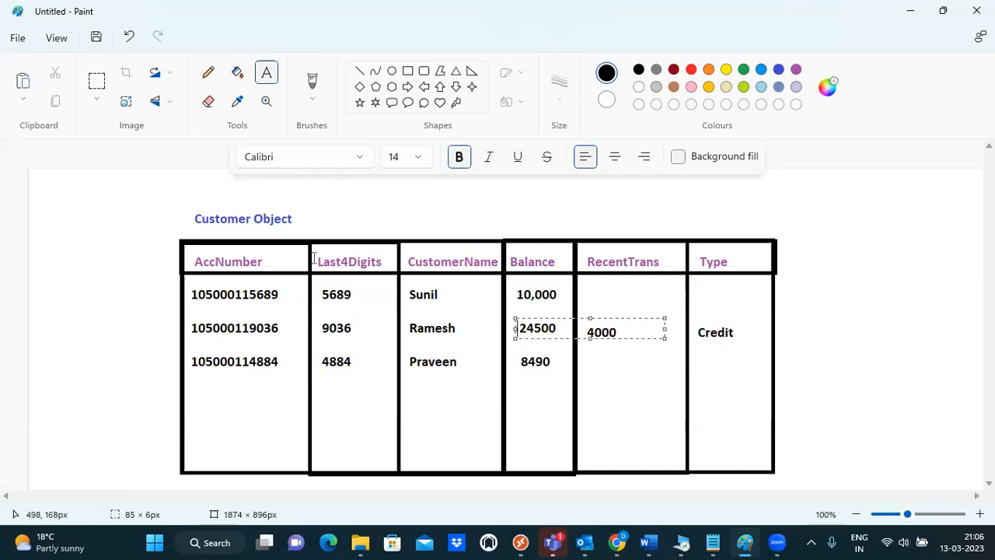
pyautogui.click(96, 80)
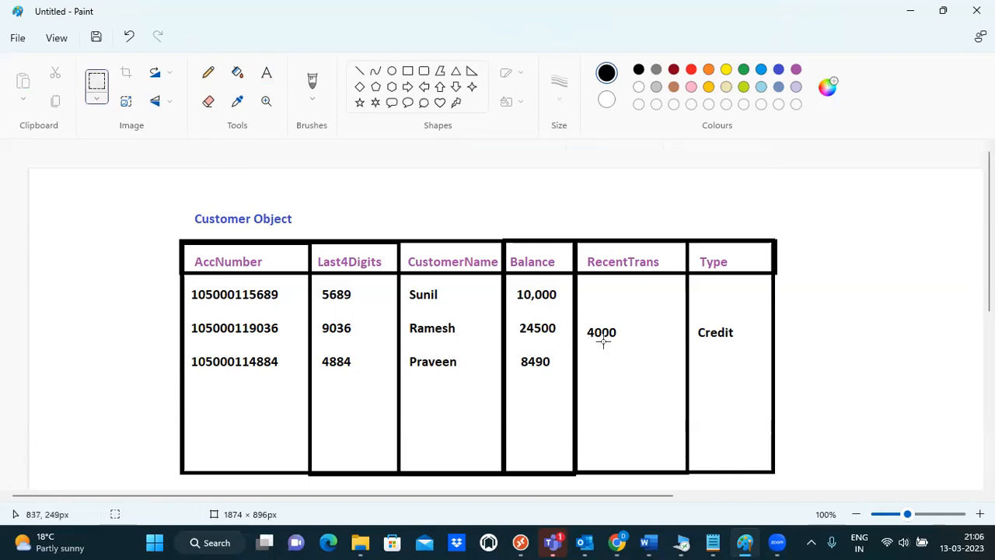
pyautogui.moveTo(515, 318); pyautogui.dragTo(569, 339)
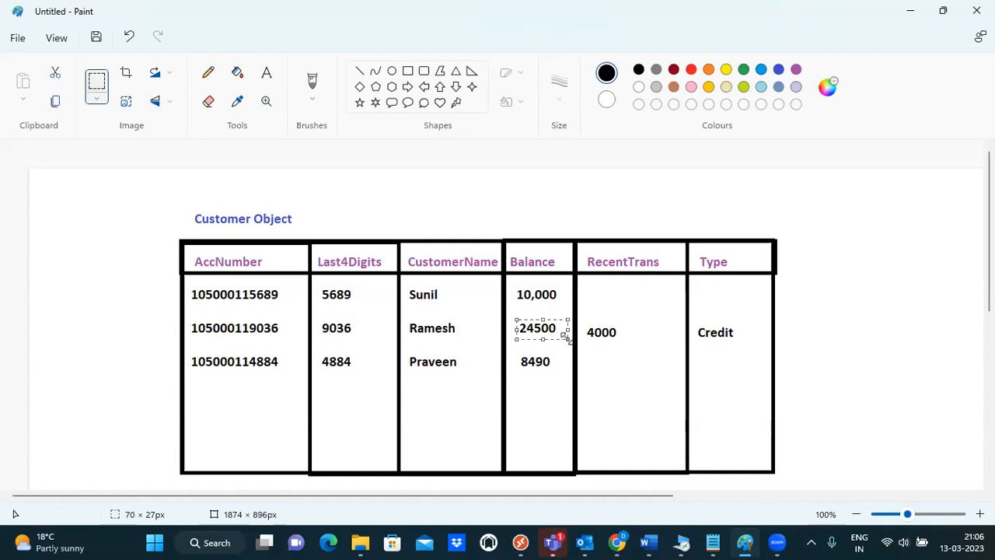
pyautogui.press('Delete')
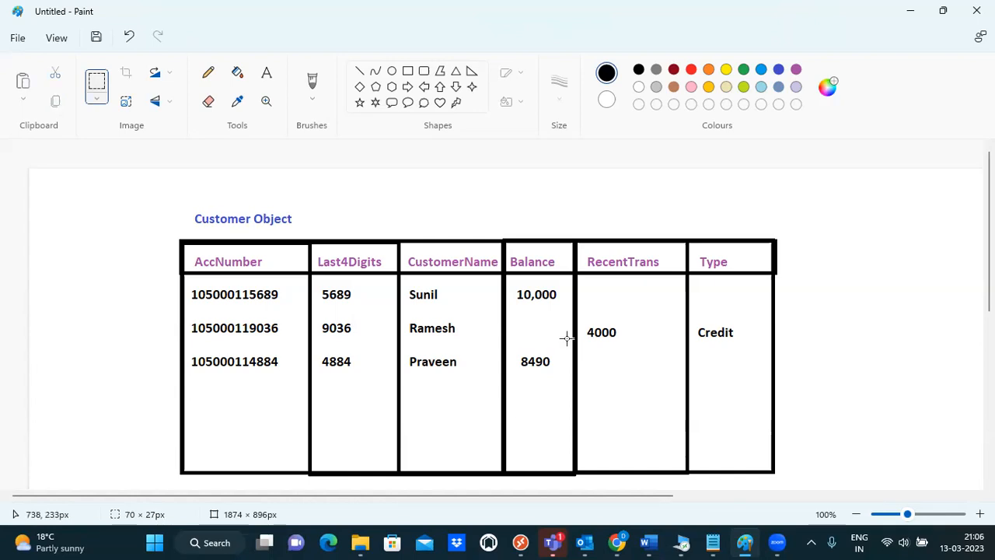
pyautogui.moveTo(511, 323); pyautogui.dragTo(584, 345)
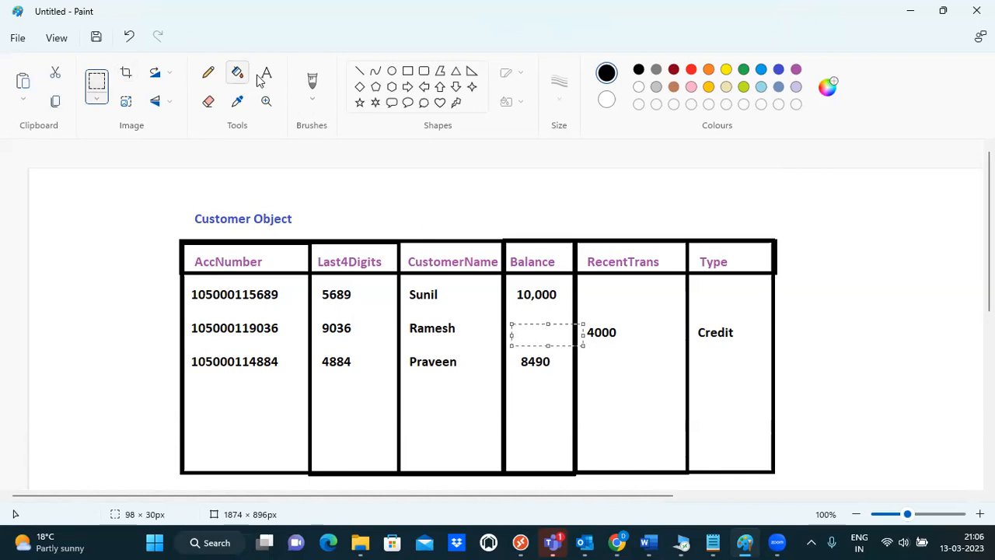
pyautogui.click(517, 333)
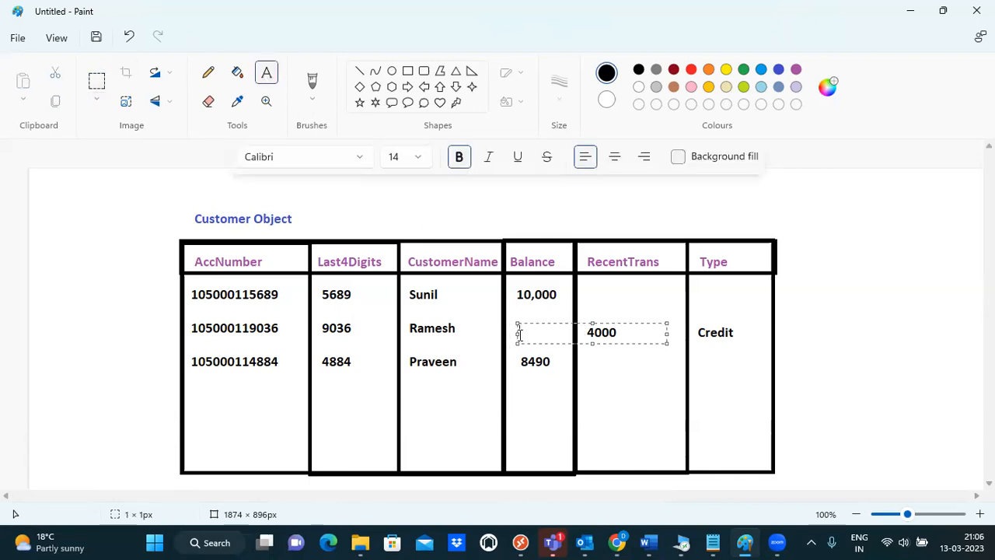
pyautogui.write('28')
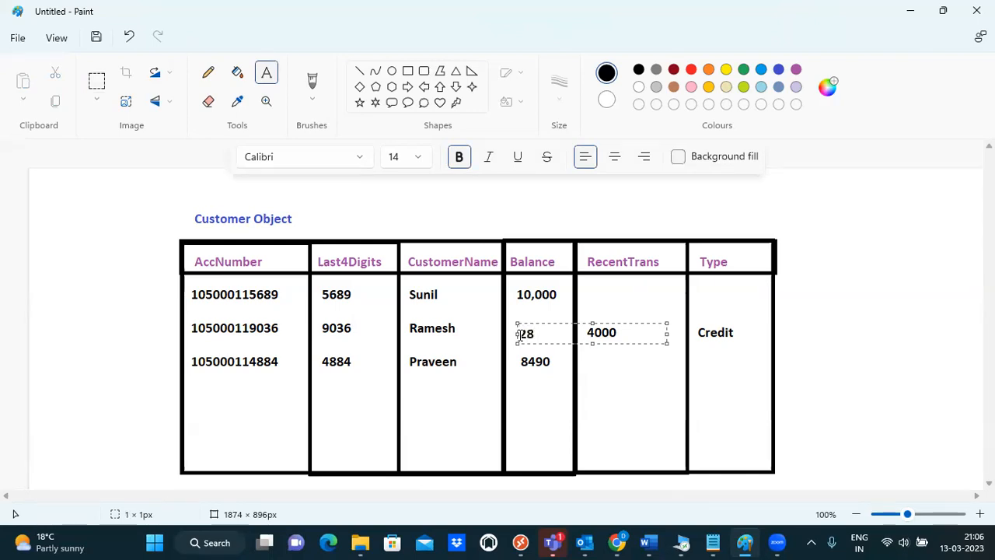
pyautogui.write('450')
pyautogui.click(521, 382)
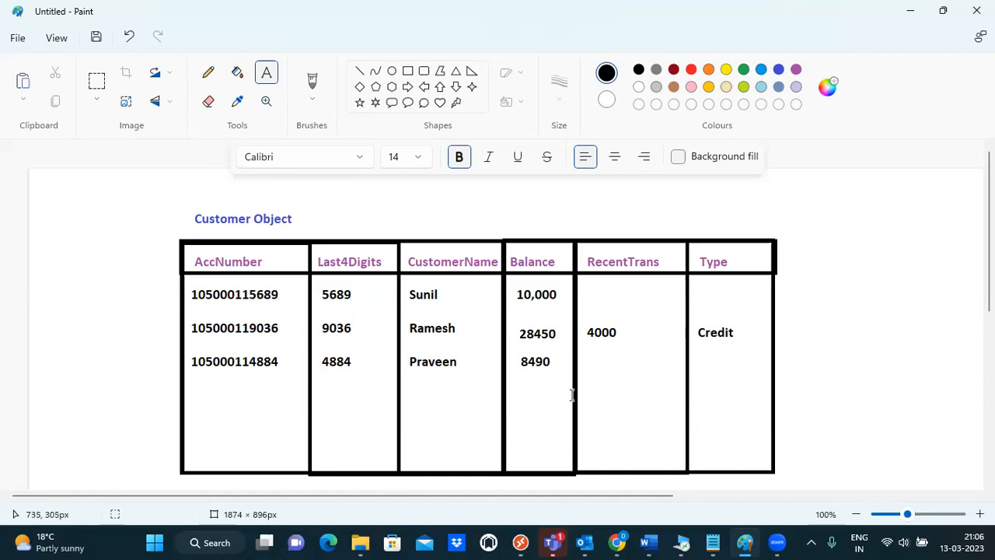
# - Highlight the whole sample bank message in the SalesforceClass3 notes in Notepad, then compare it with the template preview in Chrome
pyautogui.moveTo(715, 544)
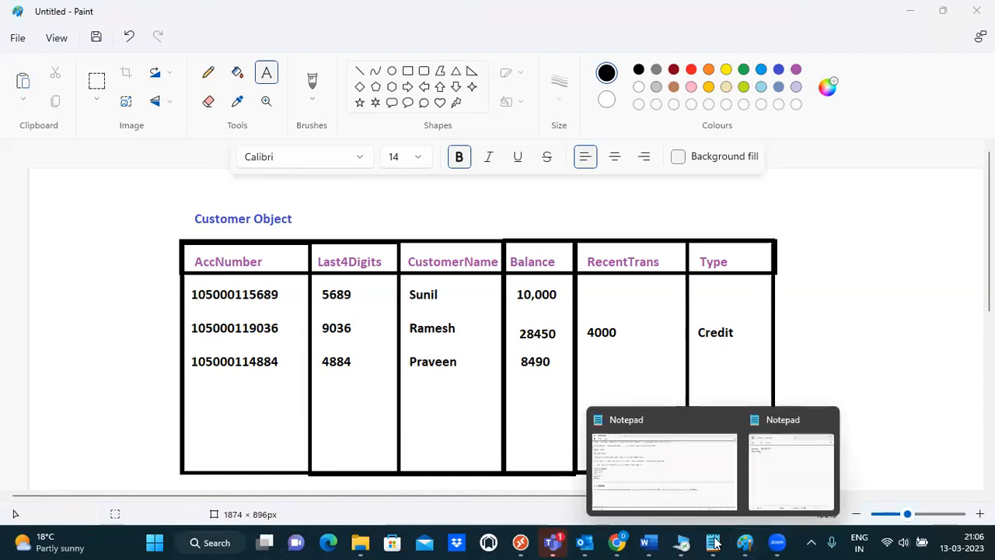
pyautogui.click(650, 474)
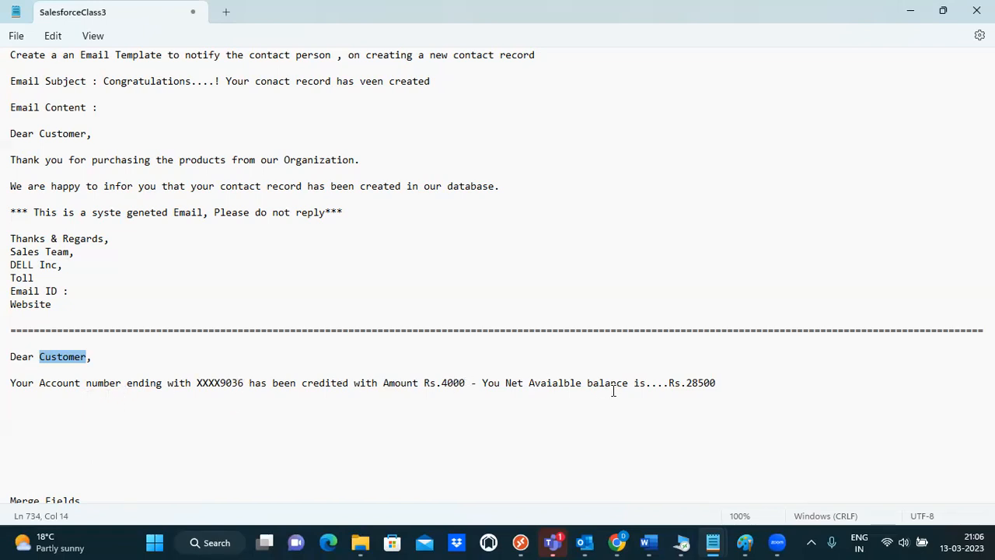
pyautogui.moveTo(729, 383); pyautogui.dragTo(11, 355)
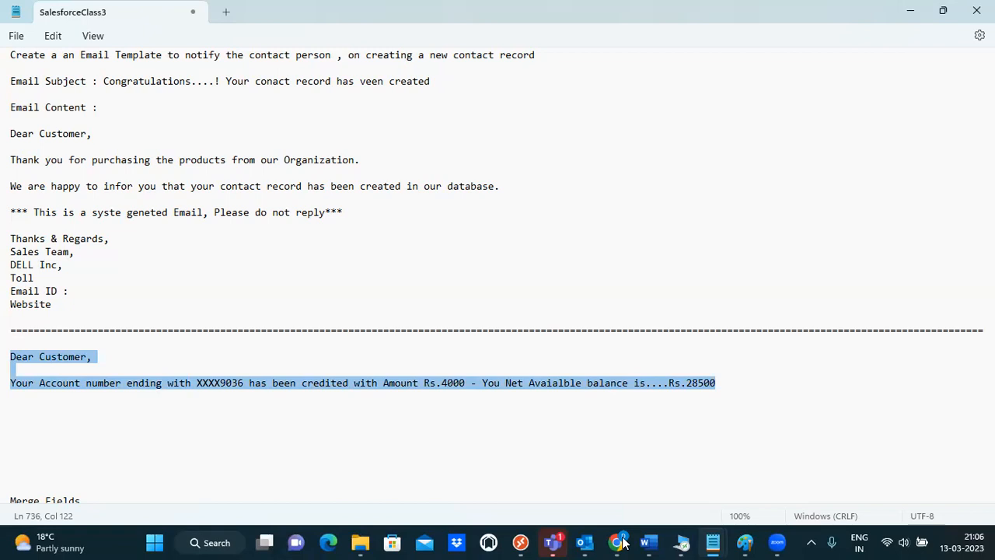
pyautogui.moveTo(617, 542)
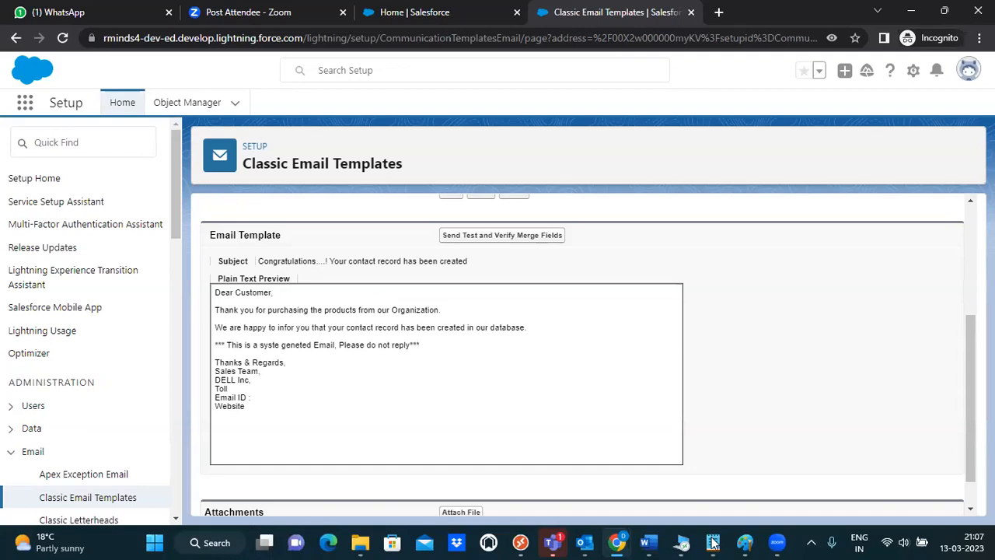
# - Switch back to the SalesforceClass3 notes and highlight "Email Subject and Content Dynamic" in the Merge Fields definition
pyautogui.moveTo(713, 542)
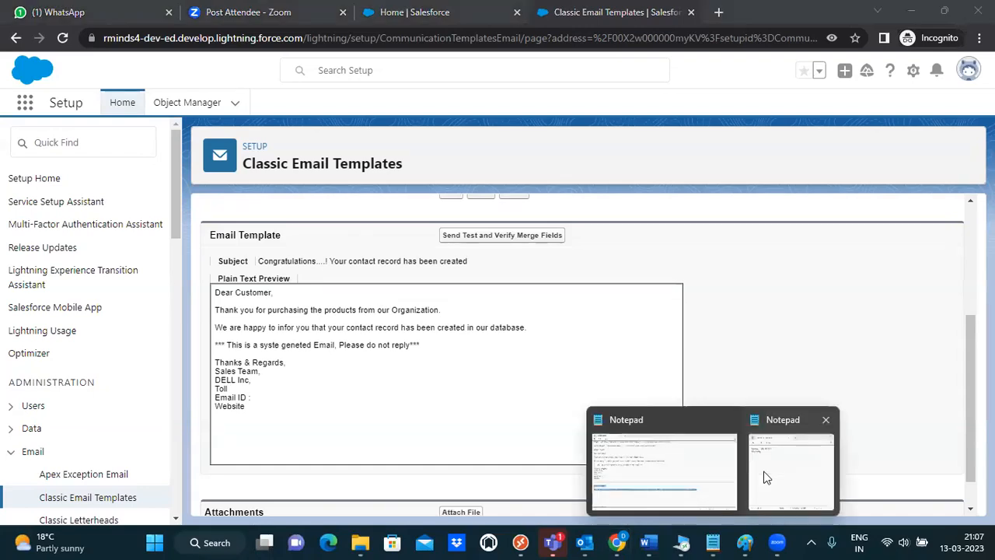
pyautogui.click(694, 474)
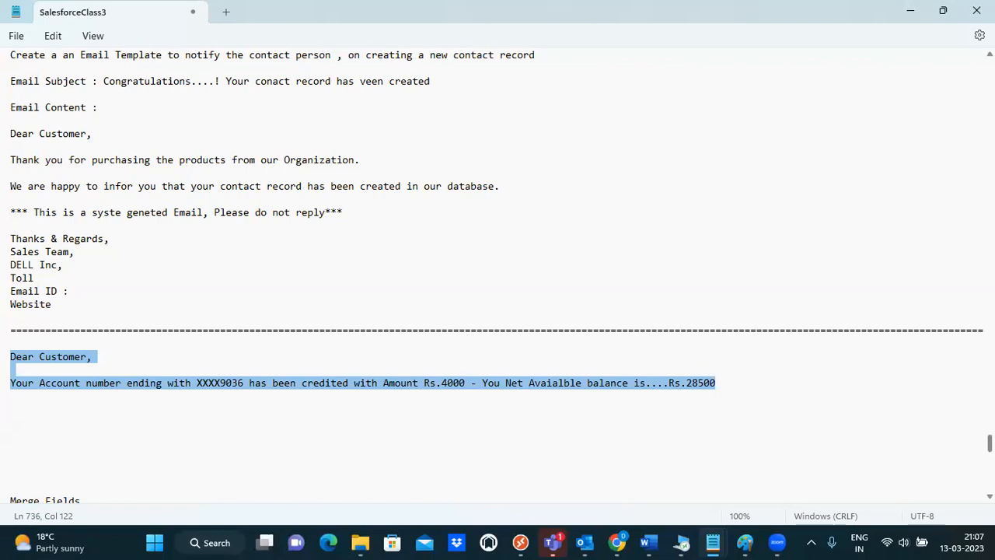
pyautogui.scroll(-8, 497, 272)
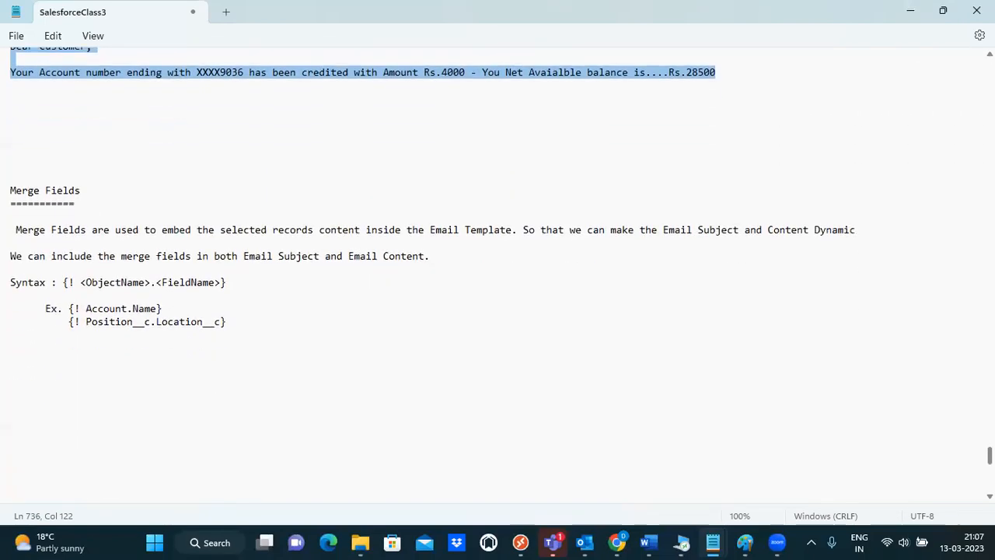
pyautogui.scroll(1, 389, 265)
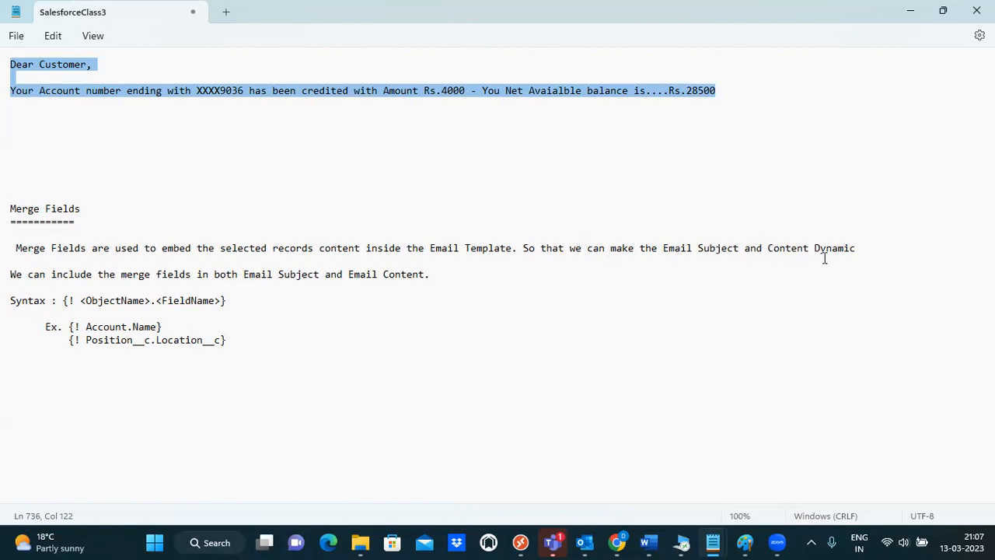
pyautogui.moveTo(855, 250); pyautogui.dragTo(658, 249)
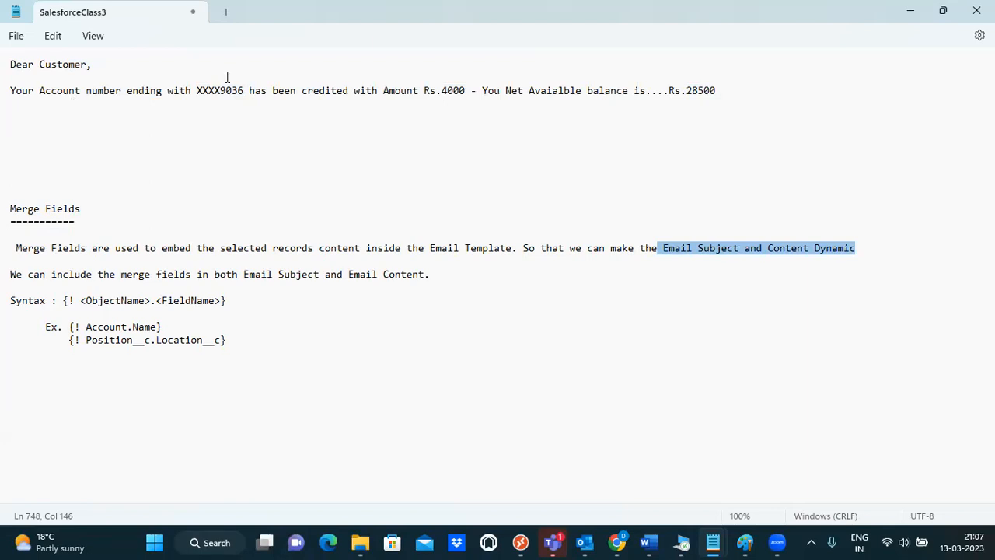
pyautogui.moveTo(989, 454); pyautogui.dragTo(989, 433)
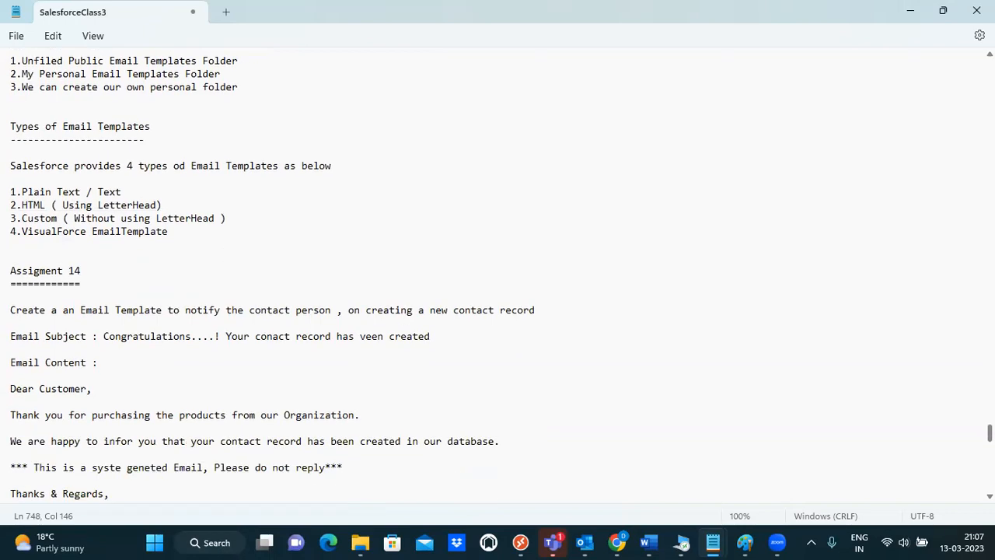
pyautogui.scroll(-1, 498, 275)
pyautogui.scroll(-16, 498, 275)
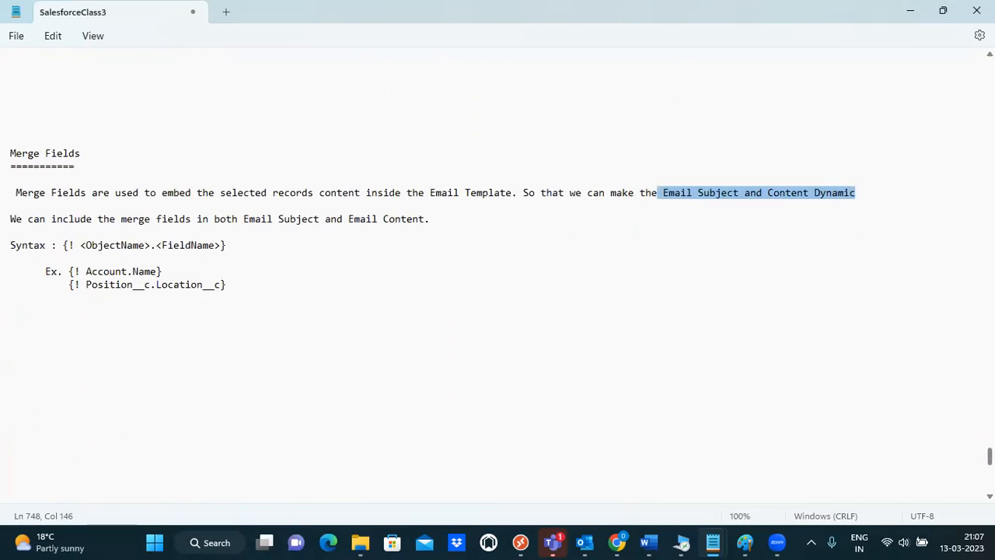
pyautogui.scroll(1, 498, 275)
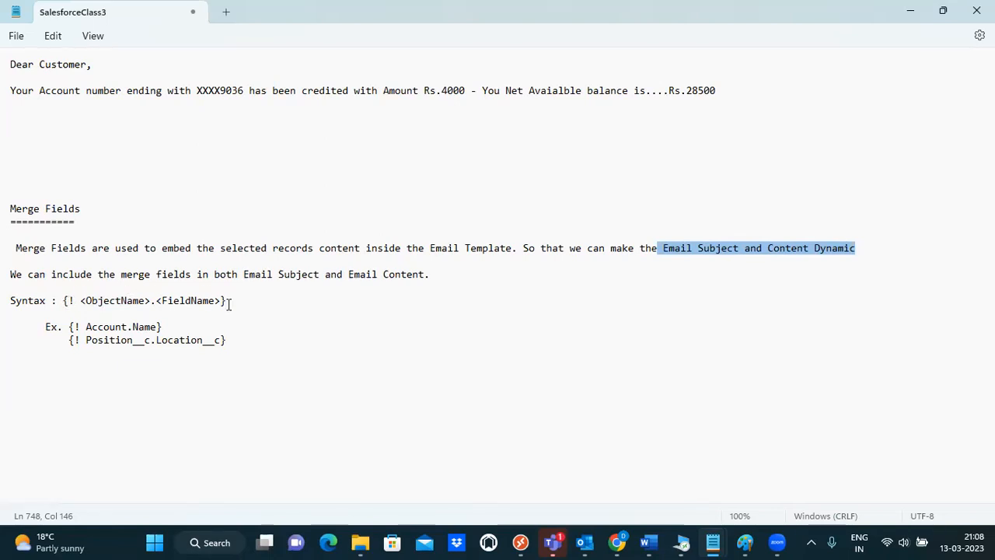
# - Review the merge field syntax by highlighting the examples {! Account.Name} and {! Position__c.Location__c}
pyautogui.click(73, 300)
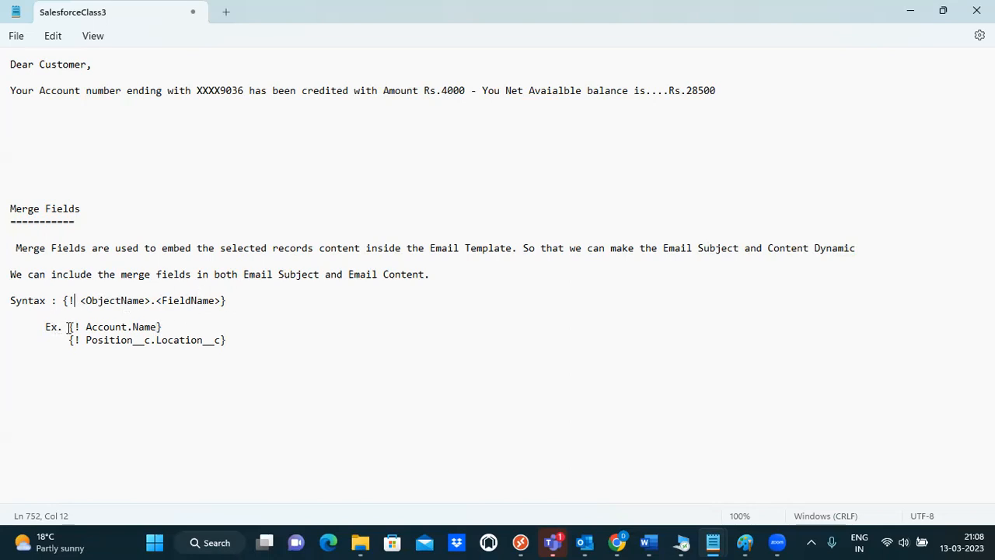
pyautogui.moveTo(69, 327); pyautogui.dragTo(164, 327)
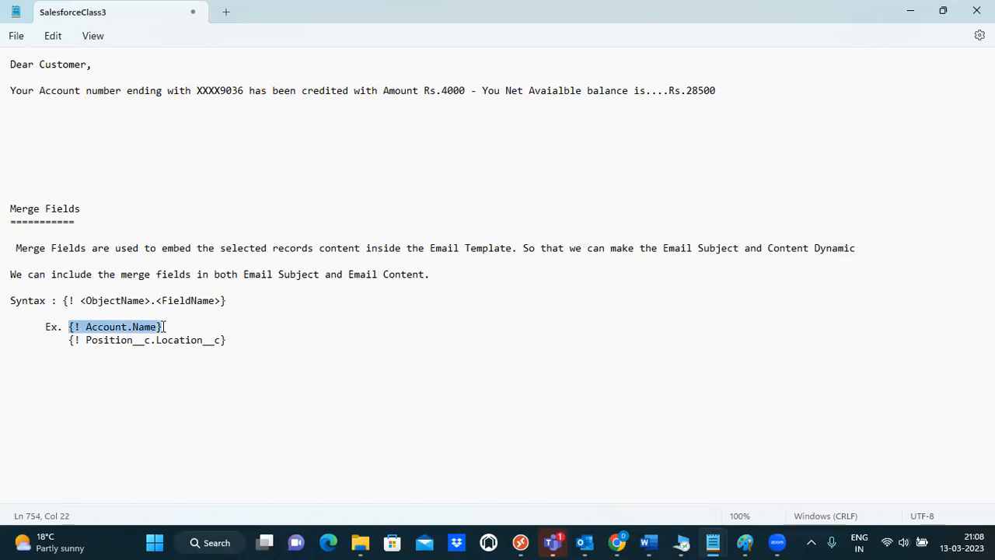
pyautogui.moveTo(69, 339); pyautogui.dragTo(231, 342)
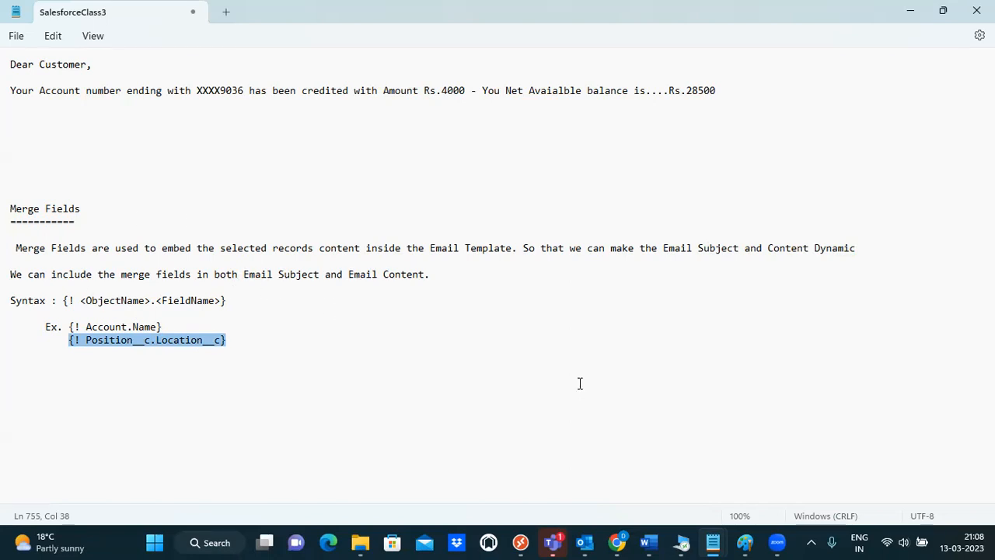
pyautogui.click(745, 543)
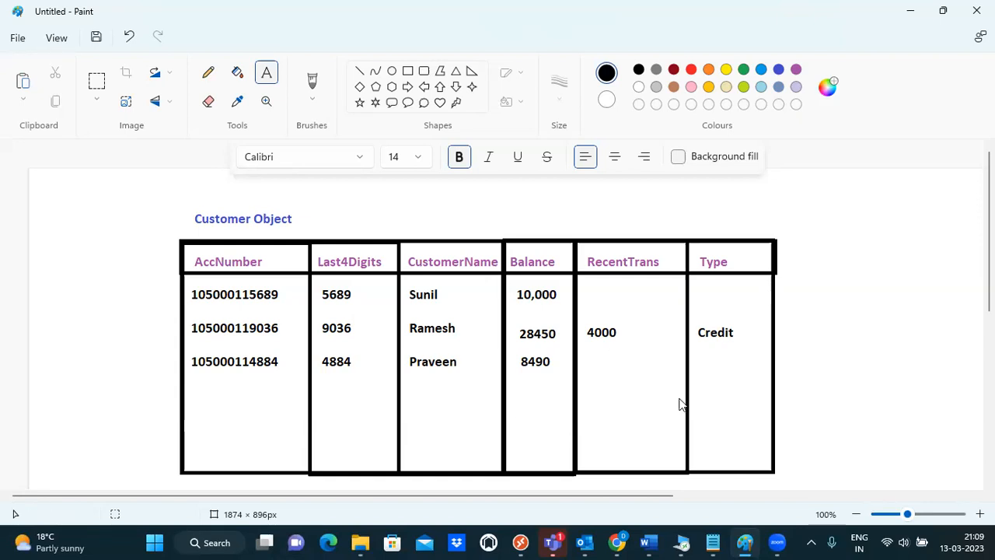
pyautogui.click(684, 542)
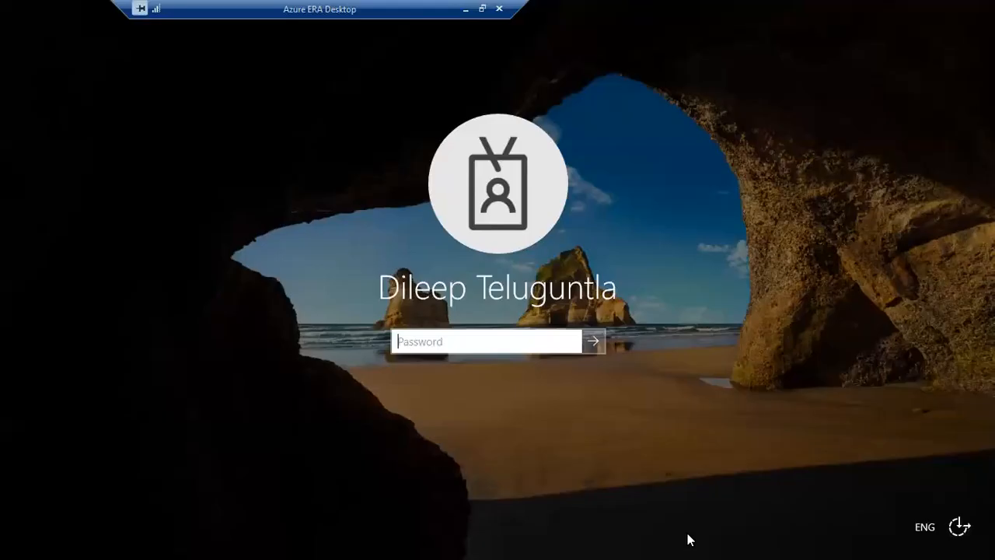
pyautogui.click(465, 10)
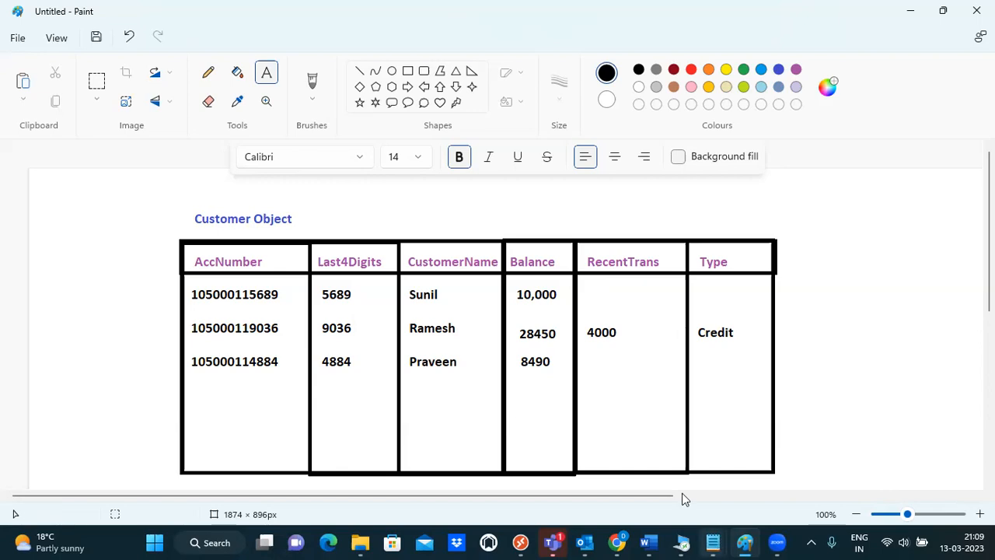
pyautogui.hotkey('alt', 'Tab')
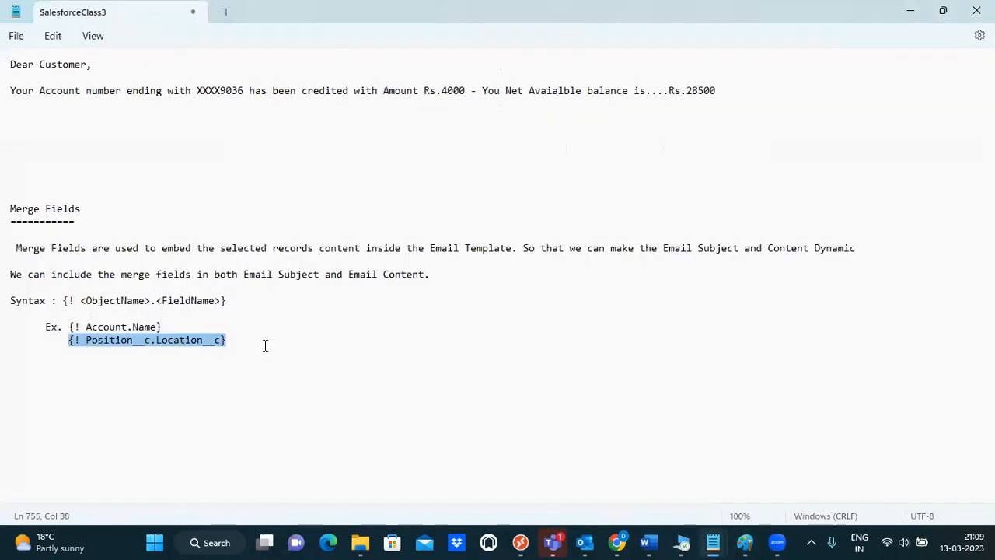
# - Copy the Assigment 14 heading with its underline from the notes
pyautogui.click(265, 345)
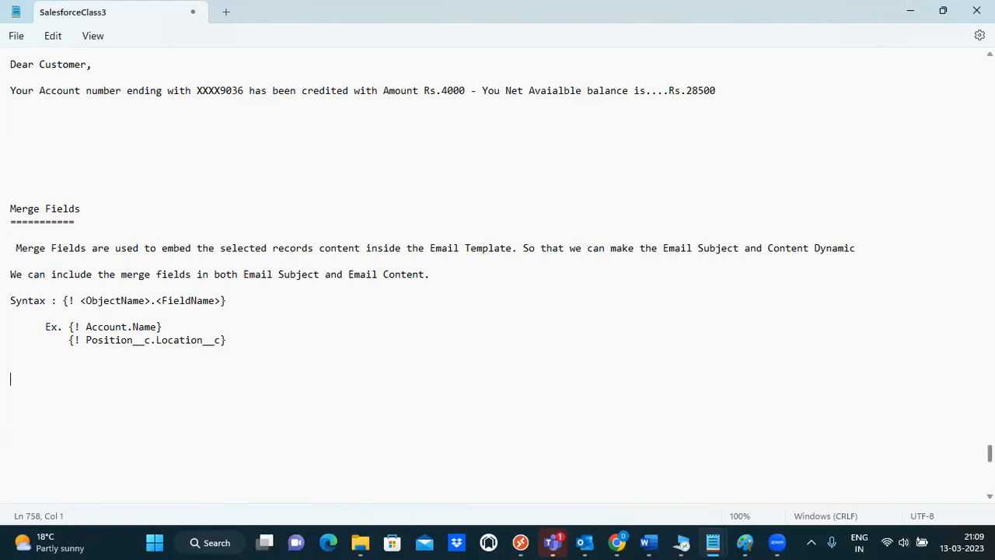
pyautogui.scroll(3, 990, 451)
pyautogui.scroll(5, 497, 272)
pyautogui.scroll(-3, 498, 272)
pyautogui.scroll(2, 497, 272)
pyautogui.scroll(12, 497, 279)
pyautogui.scroll(-9, 498, 280)
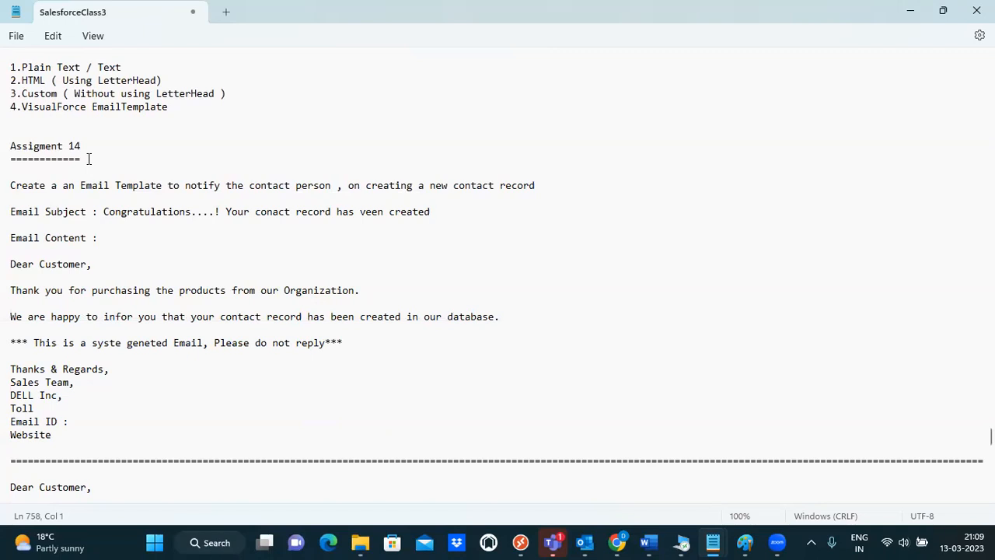
pyautogui.moveTo(91, 158); pyautogui.dragTo(7, 146)
pyautogui.hotkey('ctrl', 'c')
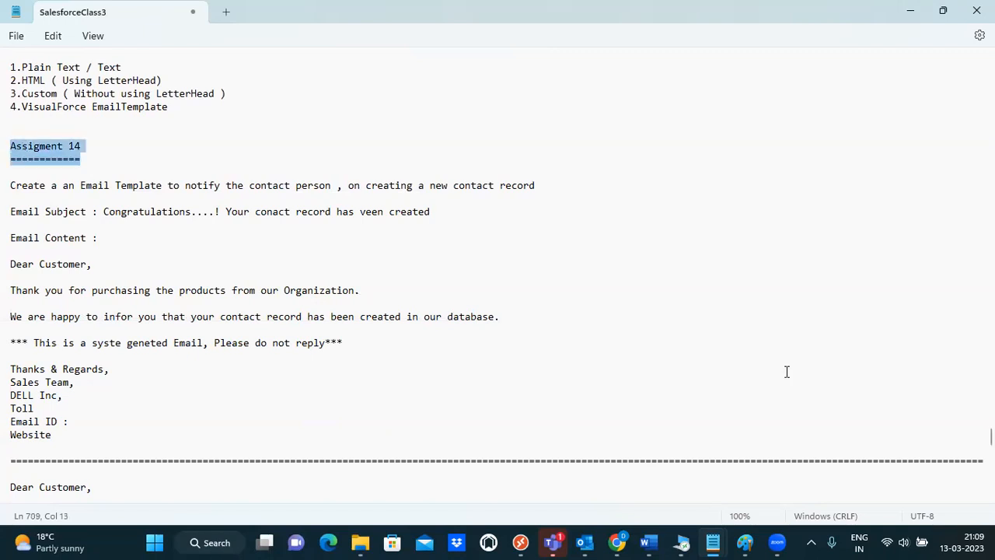
# - Remove the surplus blank lines between the sample bank message and the Merge Fields heading
pyautogui.scroll(-11, 787, 371)
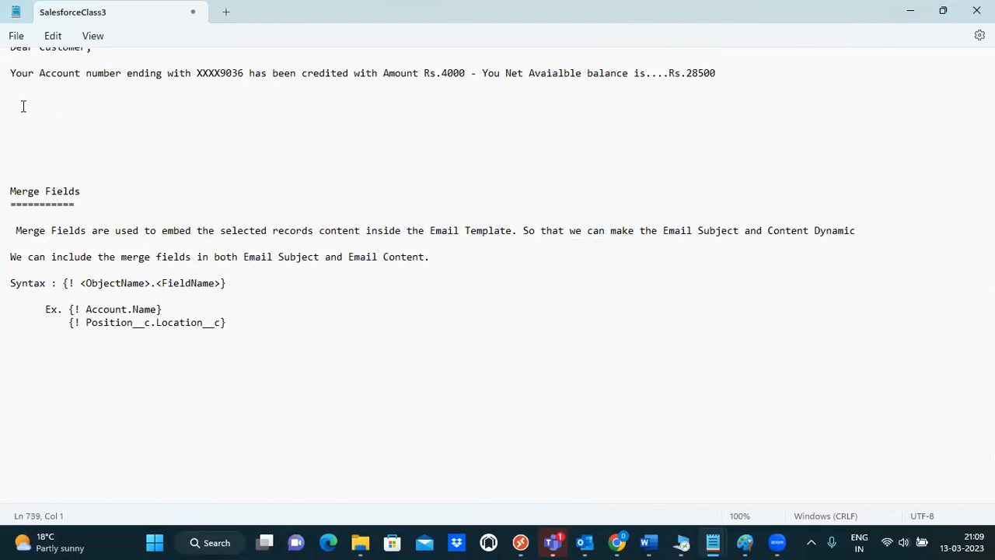
pyautogui.press('Delete')
pyautogui.press('Delete')
pyautogui.press('Delete')
pyautogui.press('Delete')
pyautogui.press('Delete')
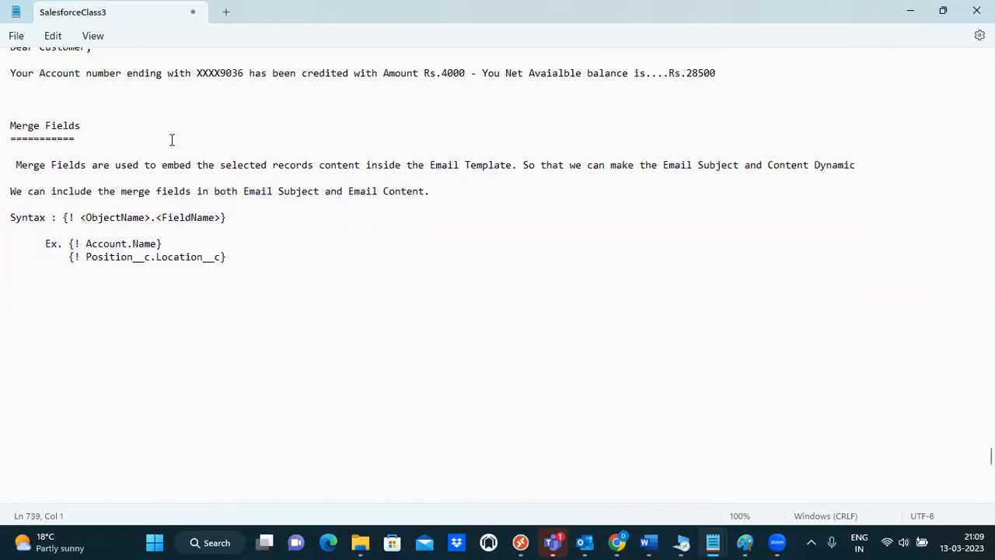
# - Paste the copied assignment heading below the merge field examples and renumber it as Assigment 15
pyautogui.click(251, 269)
pyautogui.press('Return')
pyautogui.press('Return')
pyautogui.hotkey('ctrl', 'v')
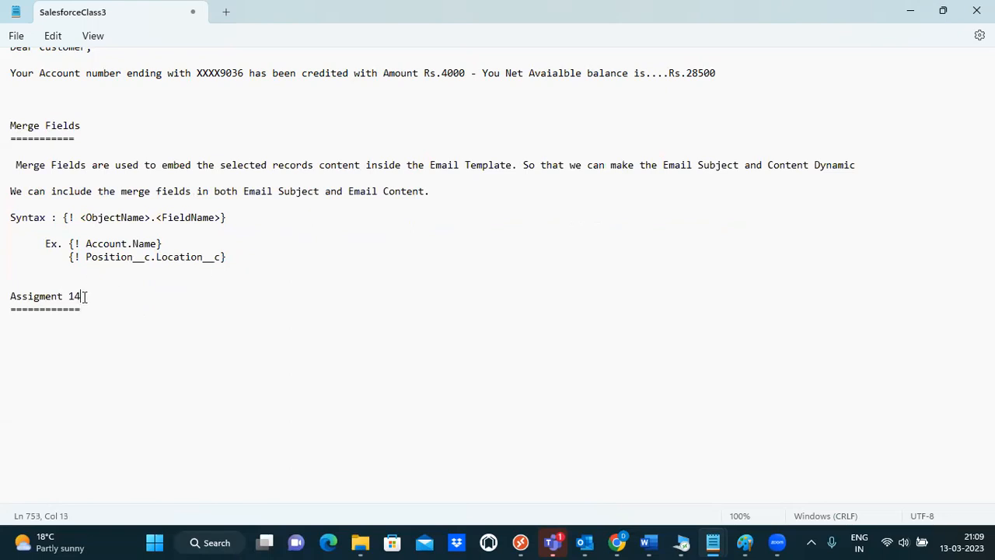
pyautogui.press('BackSpace')
pyautogui.press('BackSpace')
pyautogui.write('15')
pyautogui.write(' Creta')
# - Write the task "Create an Email Template to Notify the account Person" below the Assigment 15 heading
pyautogui.press('BackSpace')
pyautogui.press('BackSpace')
pyautogui.press('BackSpace')
pyautogui.press('BackSpace')
pyautogui.press('BackSpace')
pyautogui.write('reate')
pyautogui.write('an Email Template ')
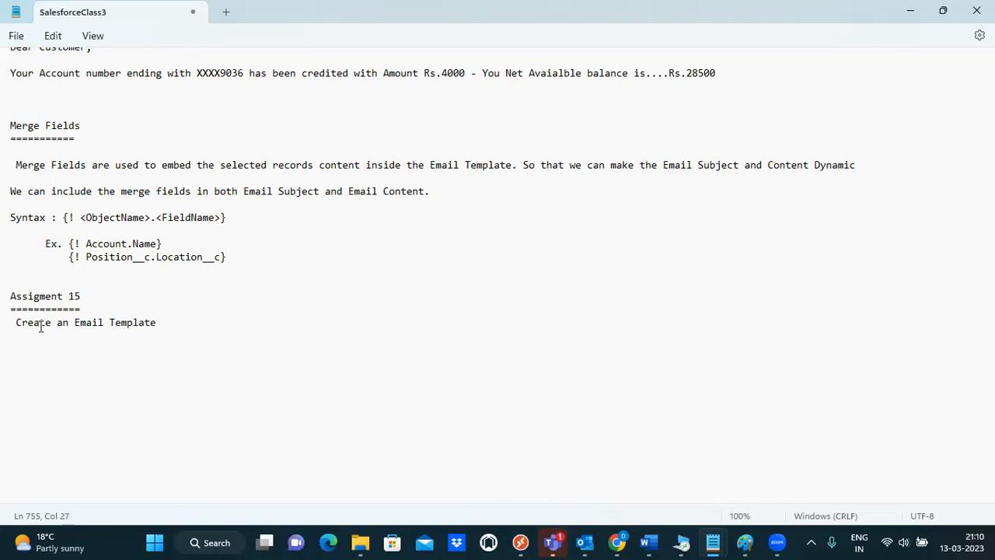
pyautogui.write('to Notify the account Person')
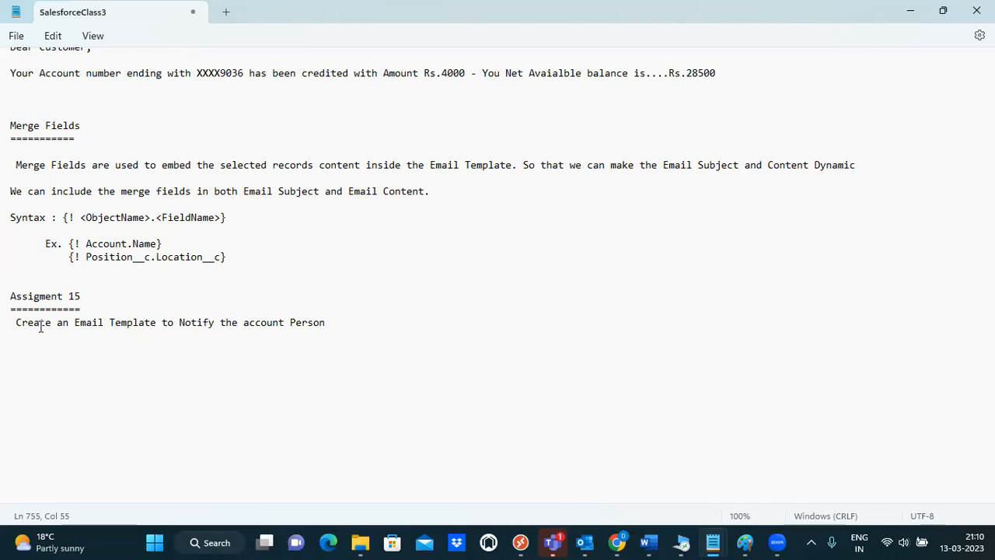
pyautogui.write(', on creating a new account record')
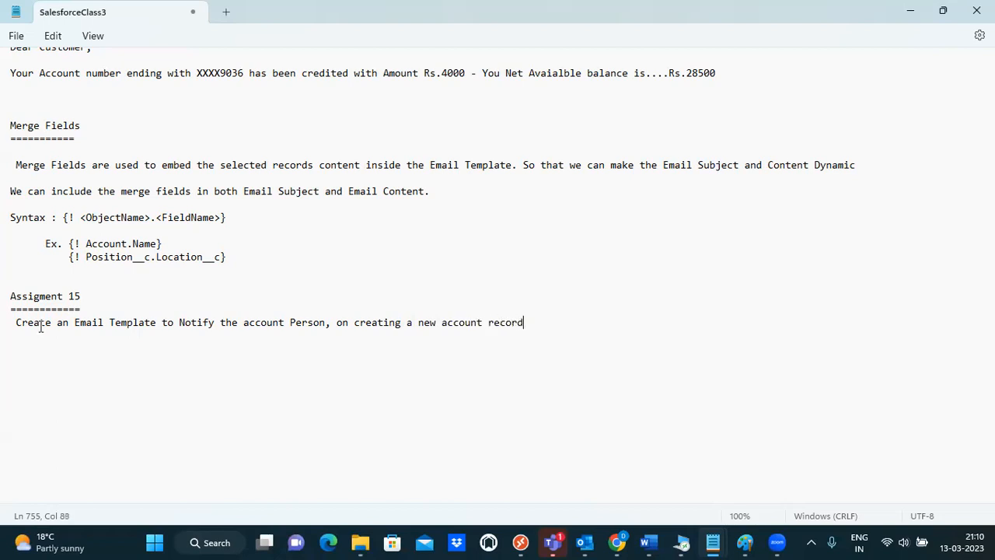
pyautogui.write(' by including ')
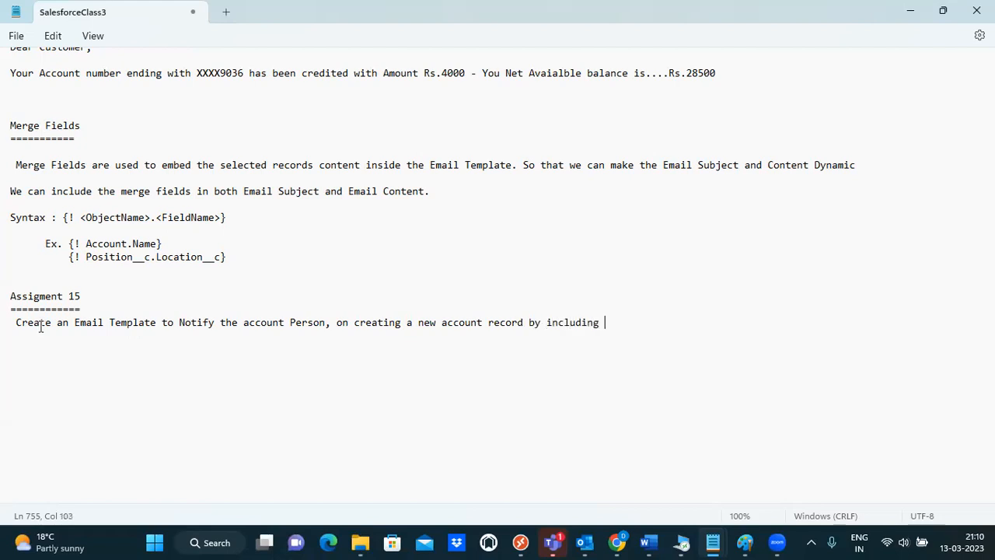
pyautogui.write('Account Deuails ')
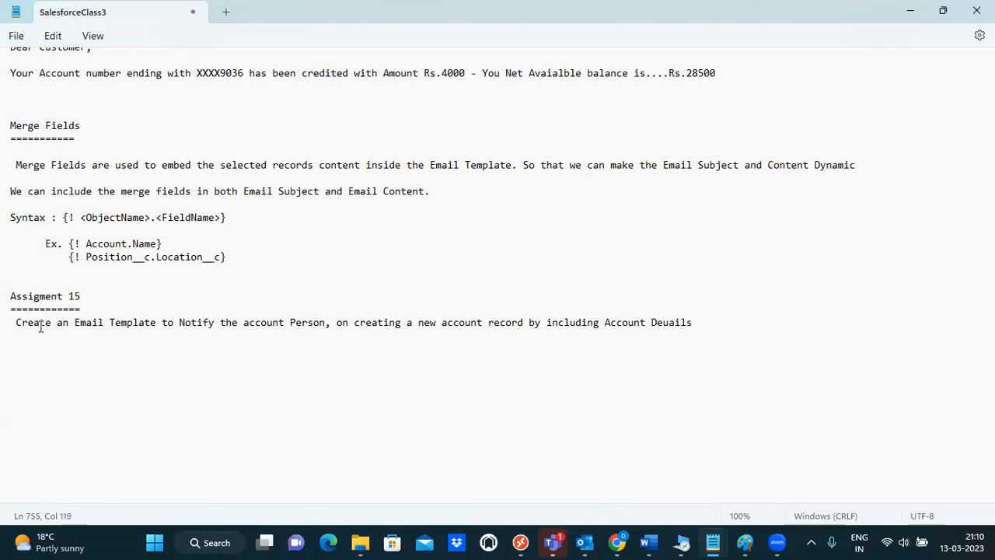
pyautogui.write('inside the Email')
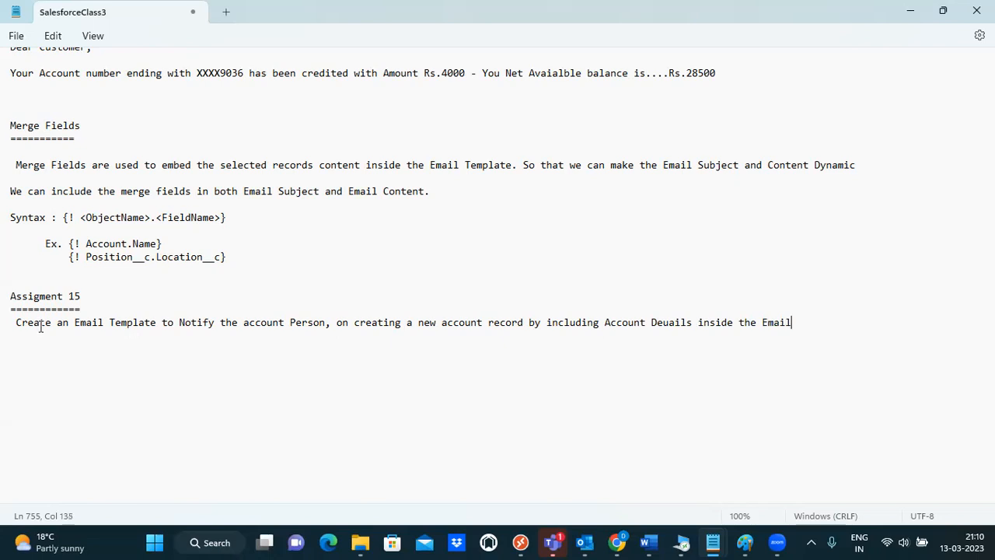
pyautogui.write(' Template')
# - Extend the task sentence with ", on creating a new account record by including Account Deuails inside the Email Template"
pyautogui.click(627, 322)
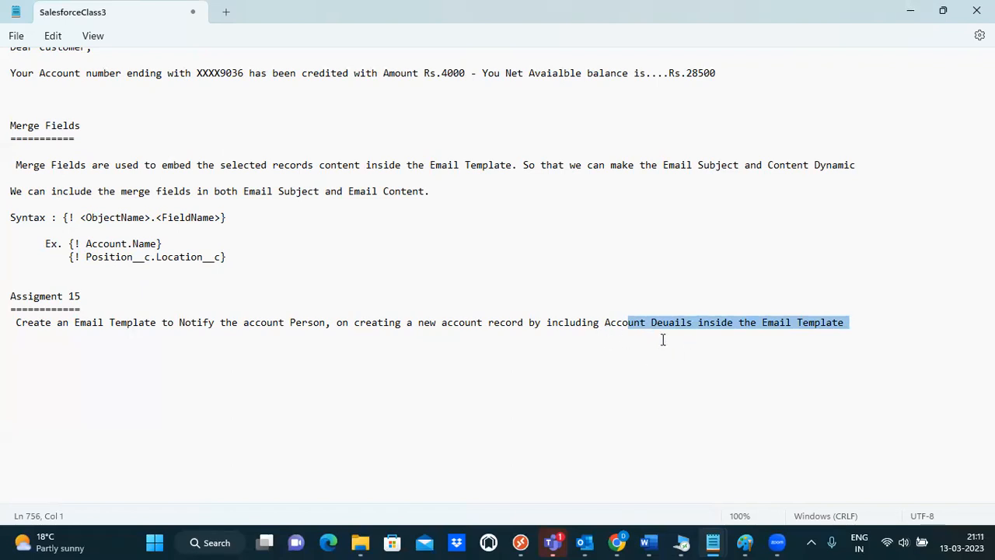
# - Start the email subject below the task, after a blank line, with "Subject : Congratulations"
pyautogui.click(868, 323)
pyautogui.press('Return')
pyautogui.press('Return')
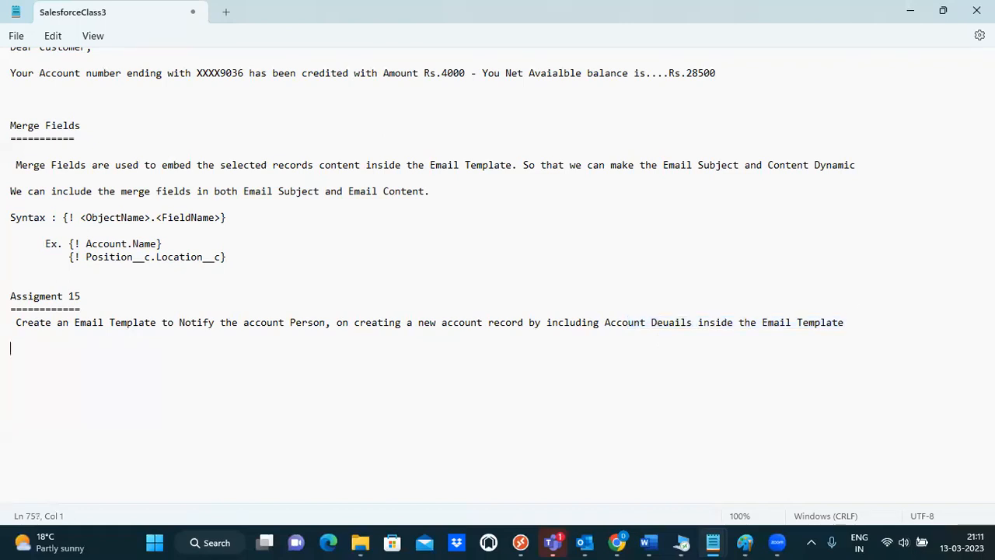
pyautogui.write('Subject :')
pyautogui.write('Congratulations')
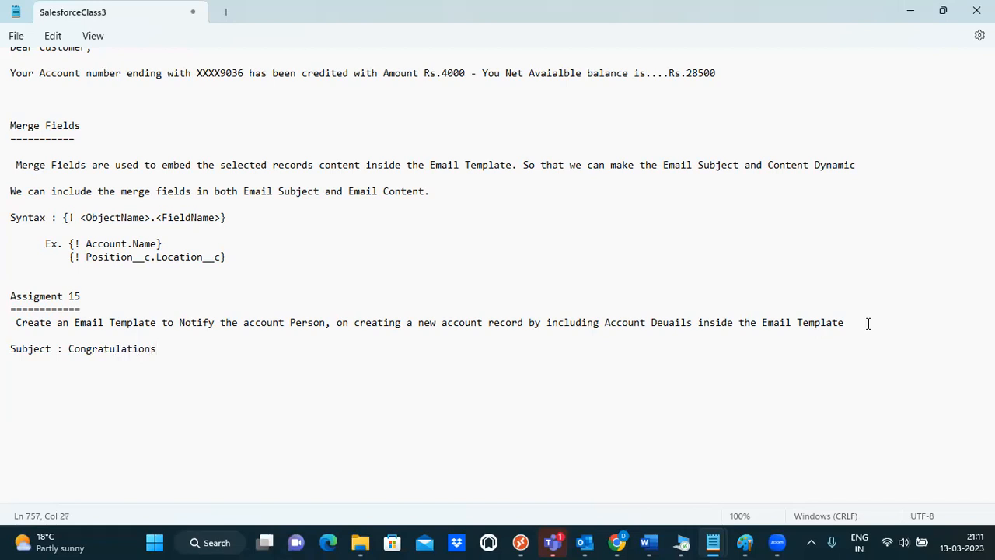
pyautogui.write(' {')
# - Add the merge field {! Account.Name} after Congratulations in the subject
pyautogui.write('! Account.NAme')
pyautogui.press('BackSpace')
pyautogui.press('BackSpace')
pyautogui.press('BackSpace')
pyautogui.write('ame}')
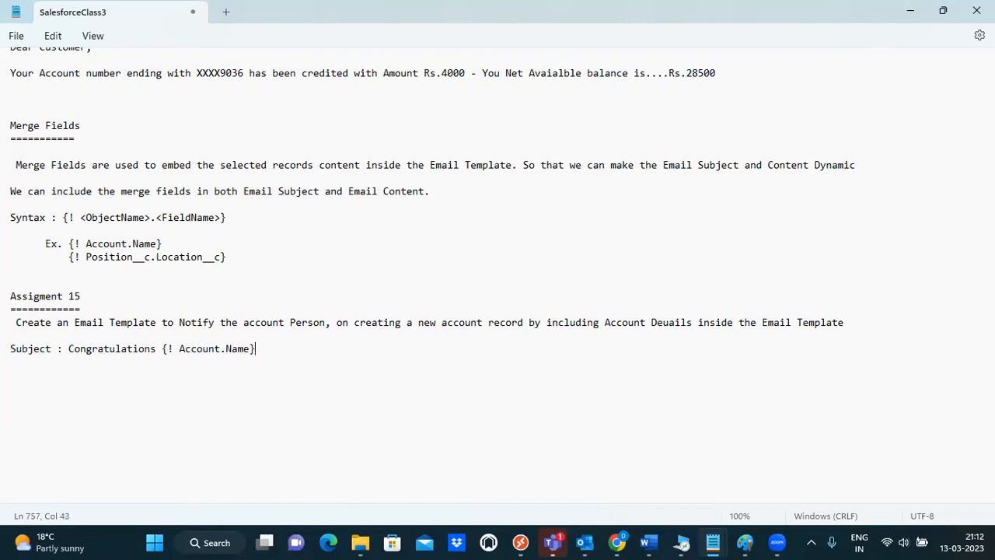
pyautogui.write('....!!! Your Acount Record')
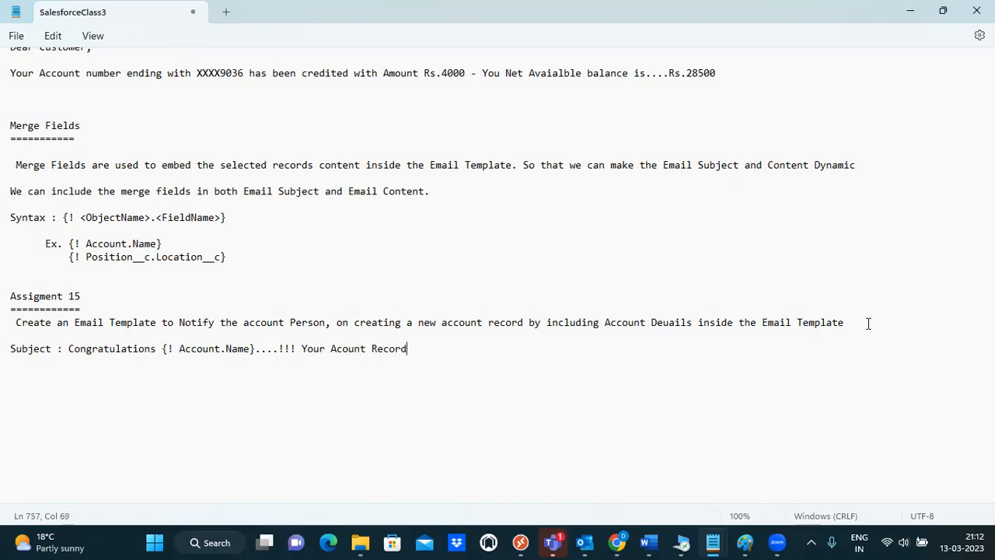
pyautogui.write(' has been created Succ')
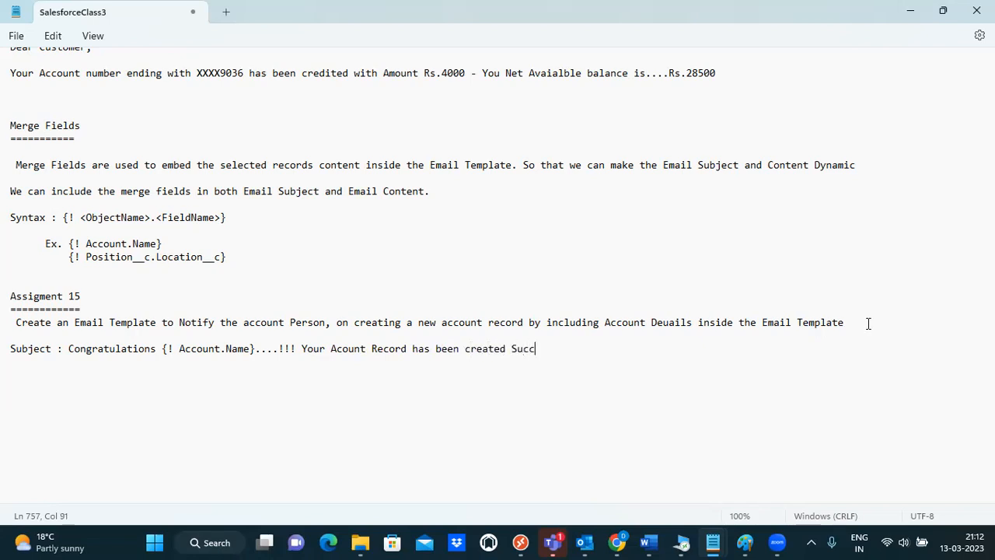
pyautogui.write('essfully')
# - Add a "Content :" label below the subject, followed by the greeting "Dear {! Account.Name},"
pyautogui.press('Return')
pyautogui.write('Cont')
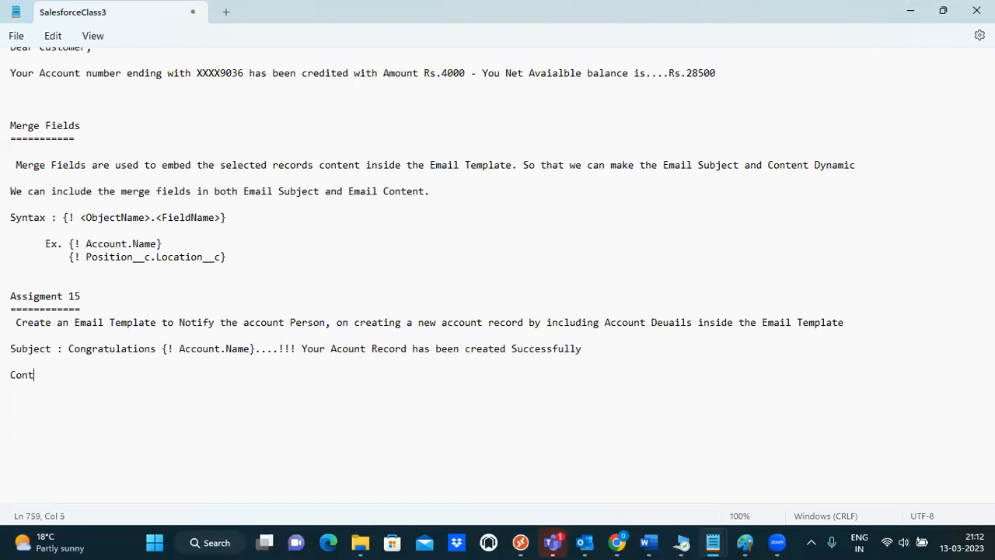
pyautogui.write('ent :')
pyautogui.press('Return')
pyautogui.write('Dear {! A')
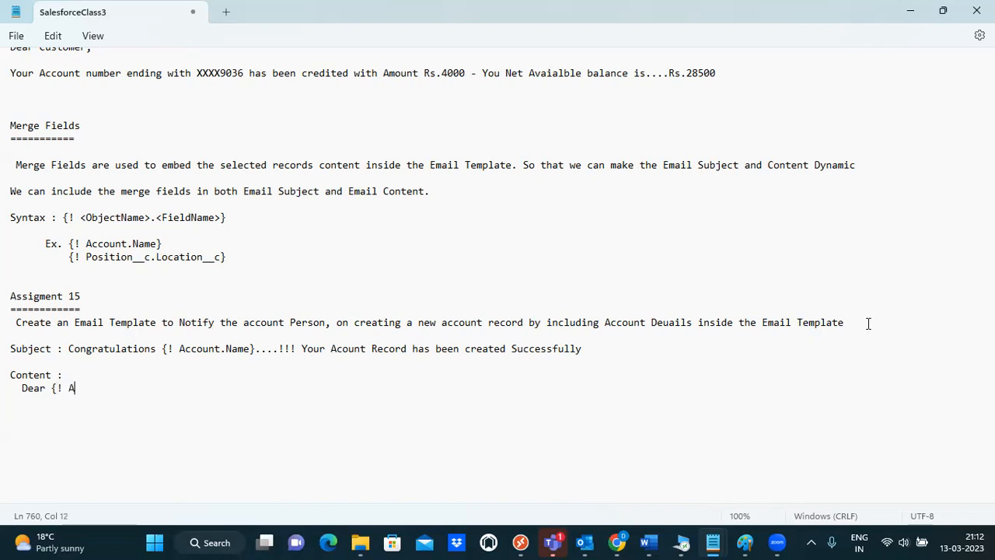
pyautogui.write('ccount.Name')
pyautogui.press('BackSpace')
pyautogui.press('BackSpace')
pyautogui.press('BackSpace')
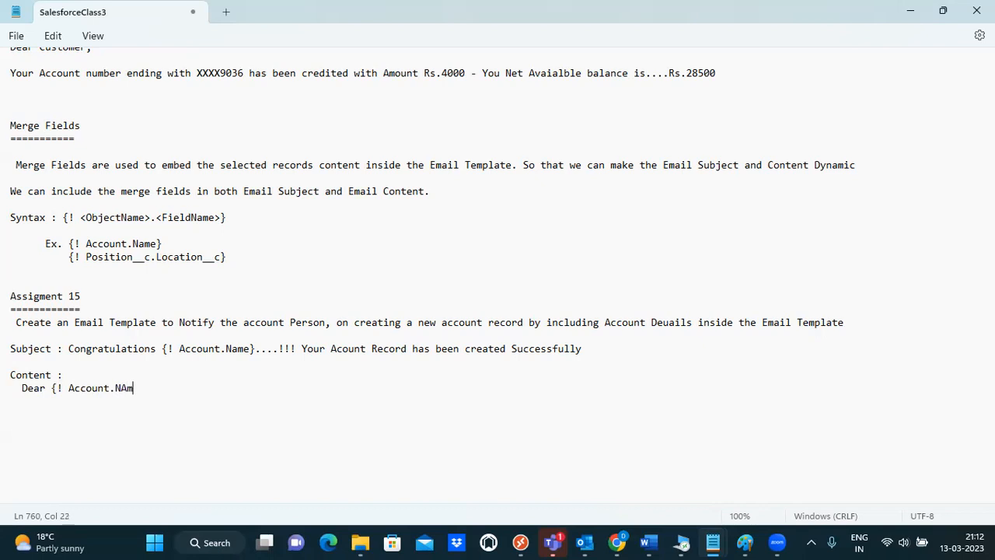
pyautogui.write('ame},')
# - Write the indented opening line "Thank you for pruchasing our products." below the greeting
pyautogui.press('Return')
pyautogui.press('Return')
pyautogui.press('Tab')
pyautogui.write('Thank you for ')
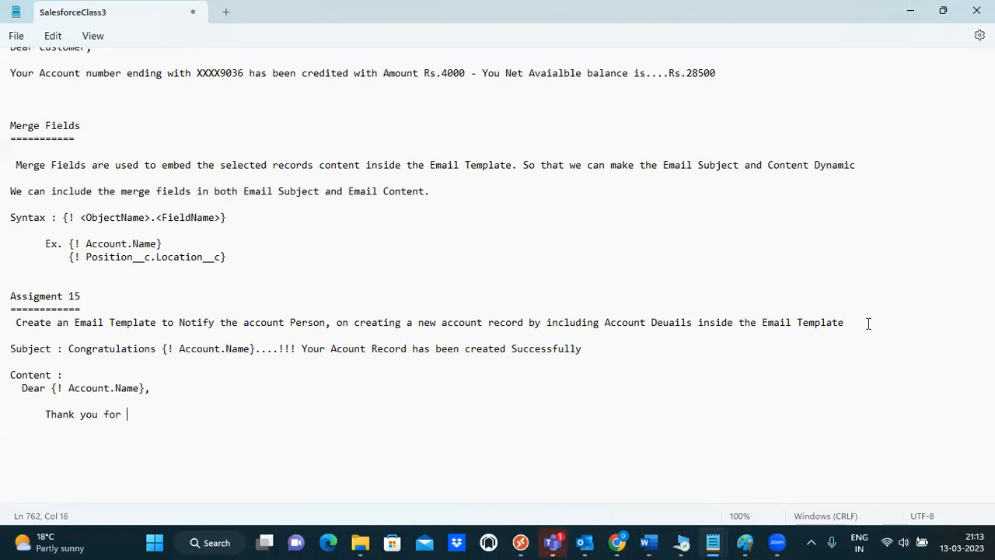
pyautogui.write('pruchasing our products')
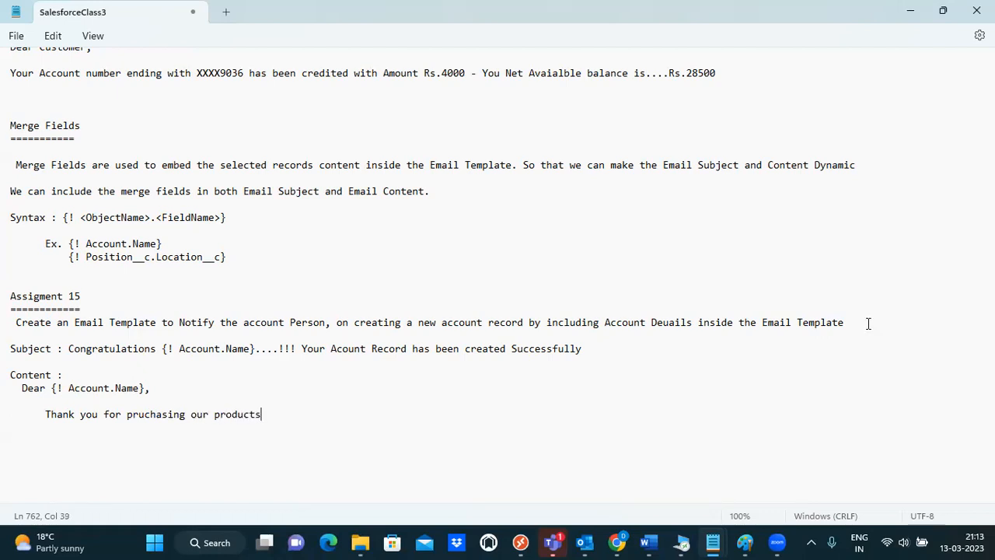
pyautogui.write('.')
# - Add the sentence "We are happy to inform you that your account record has been created successfully" as a separate paragraph
pyautogui.press('Return')
pyautogui.press('Return')
pyautogui.write('We are happy')
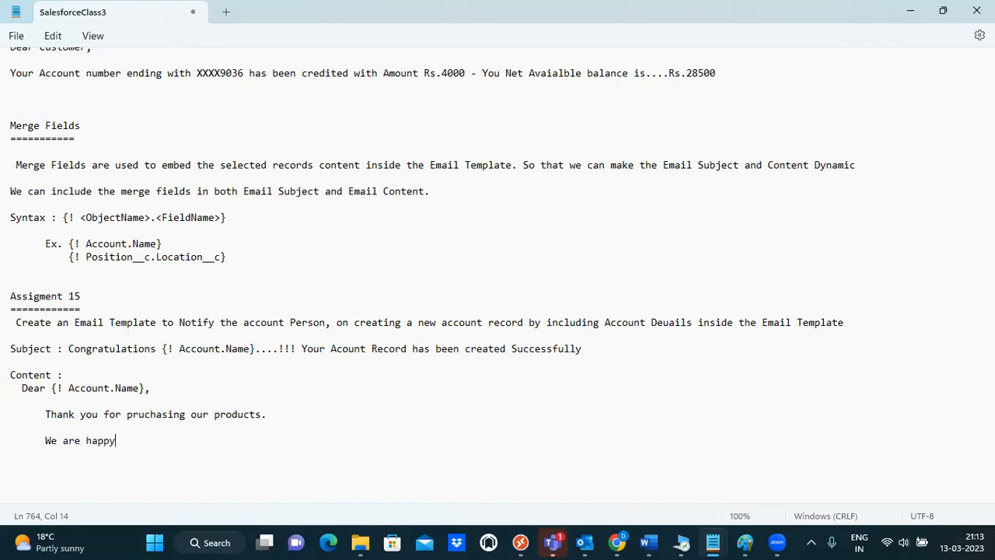
pyautogui.write(' to inform you that your')
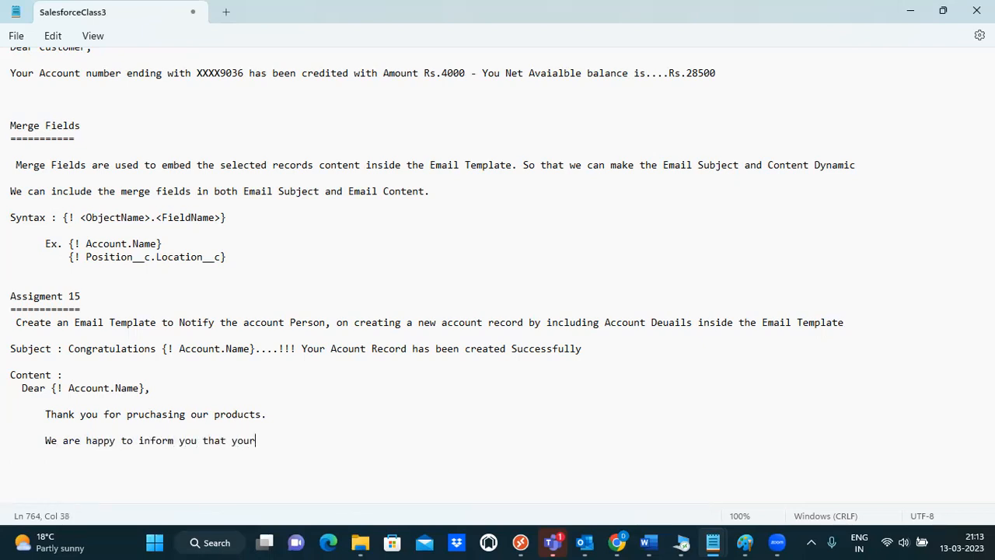
pyautogui.write(' account record has ')
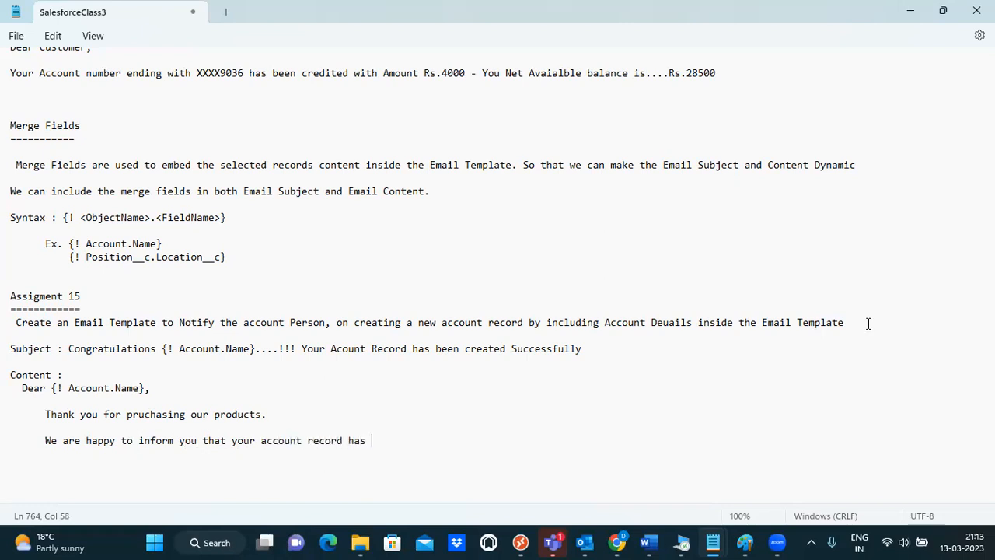
pyautogui.write('been created success')
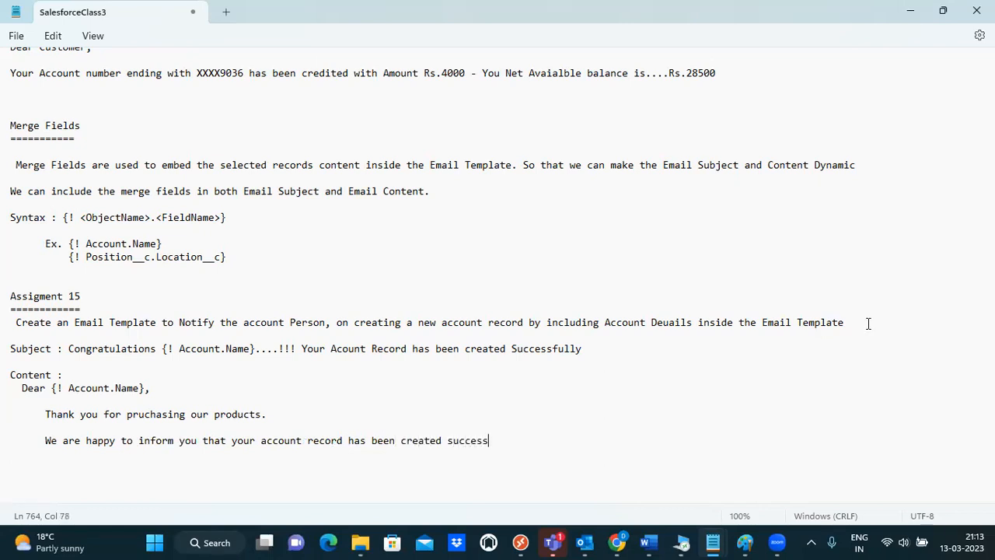
pyautogui.write('fully')
# - Add the lead-in line "Here are your Details" below the account creation sentence
pyautogui.press('Return')
pyautogui.press('Return')
pyautogui.write('Here are yo')
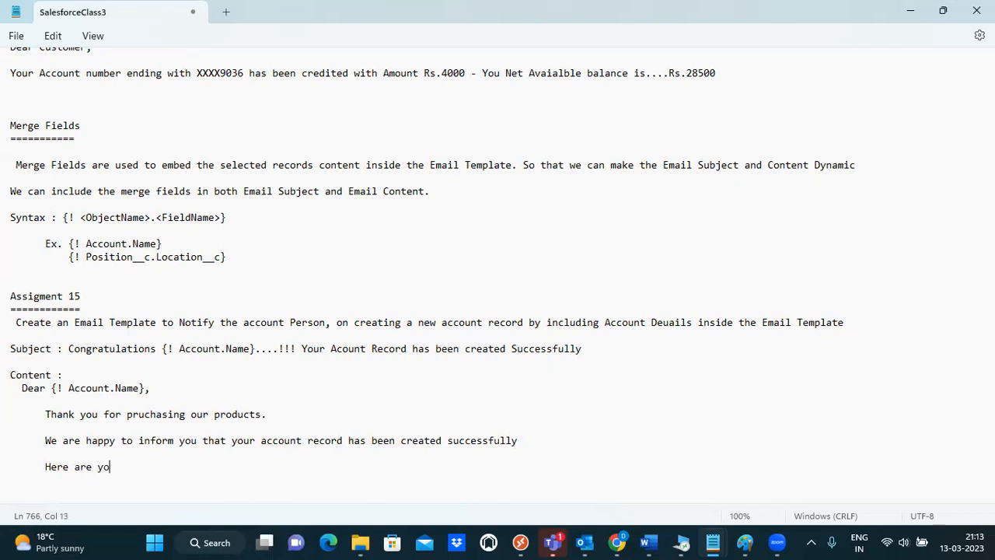
pyautogui.write('ur Details')
# - Add the first detail line "Account Name : {!Account.Name}" below the lead-in
pyautogui.press('Return')
pyautogui.press('Return')
pyautogui.press('Tab')
pyautogui.write('Acco')
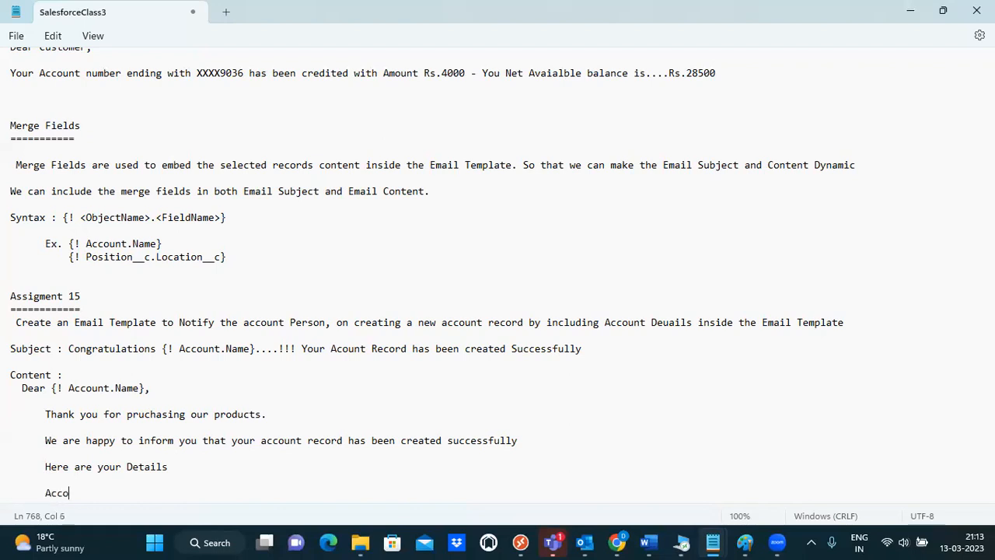
pyautogui.write('unt Name : {!Account.Nam')
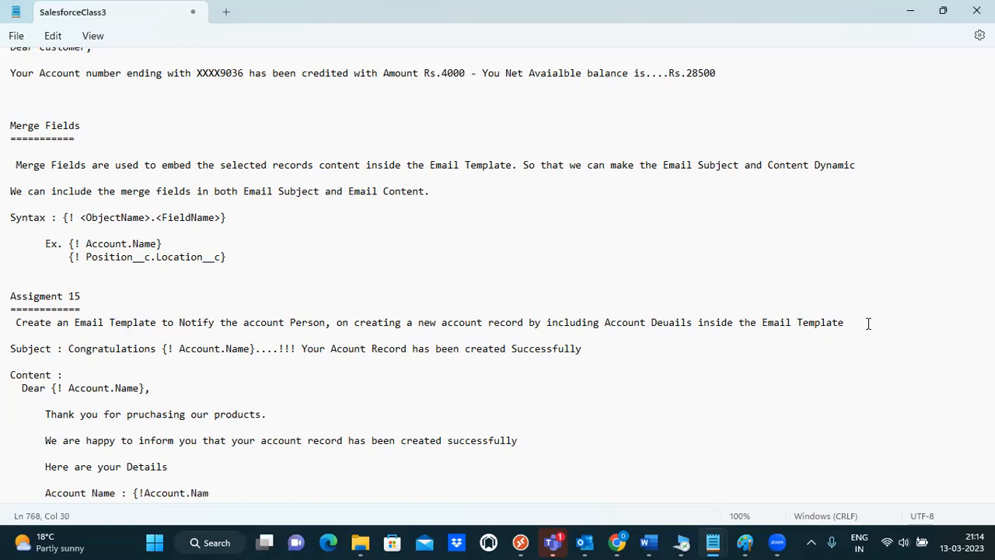
pyautogui.write('e}')
# - Add the detail line "Industry Value : {!Account.Industry}" below the account name line
pyautogui.press('Return')
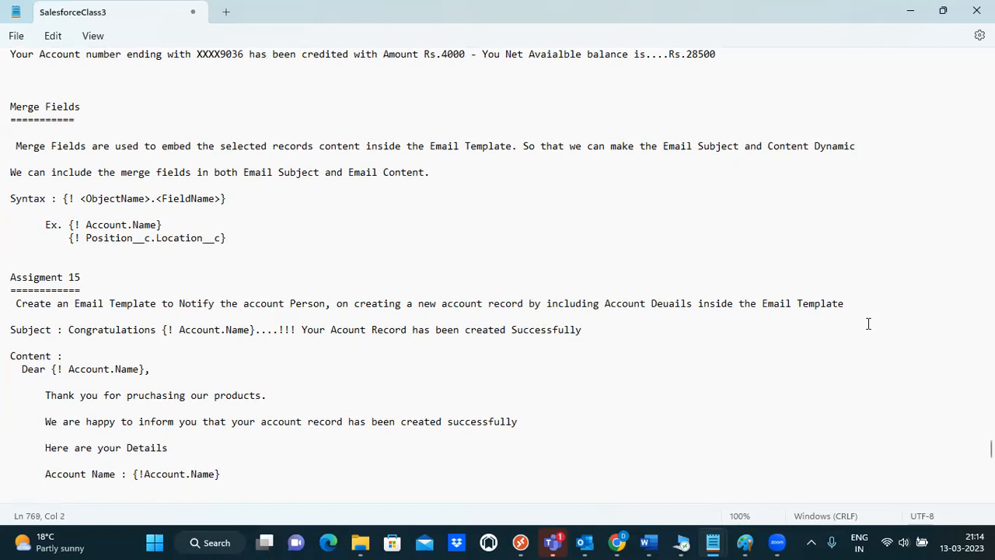
pyautogui.write('ating')
pyautogui.press('BackSpace')
pyautogui.press('BackSpace')
pyautogui.press('BackSpace')
pyautogui.press('BackSpace')
pyautogui.press('BackSpace')
pyautogui.press('BackSpace')
pyautogui.write('Industry Value')
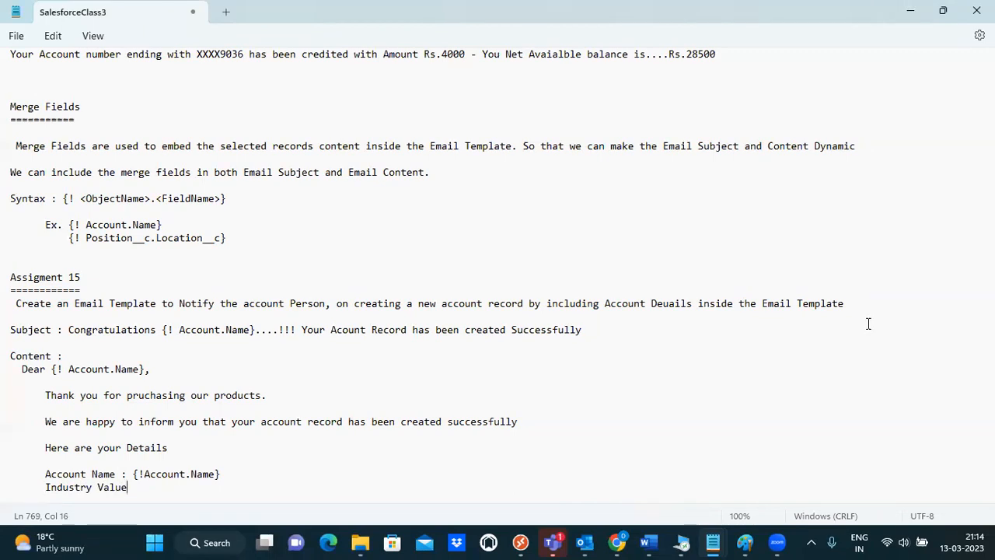
pyautogui.write(' :')
pyautogui.write('{!Account.In')
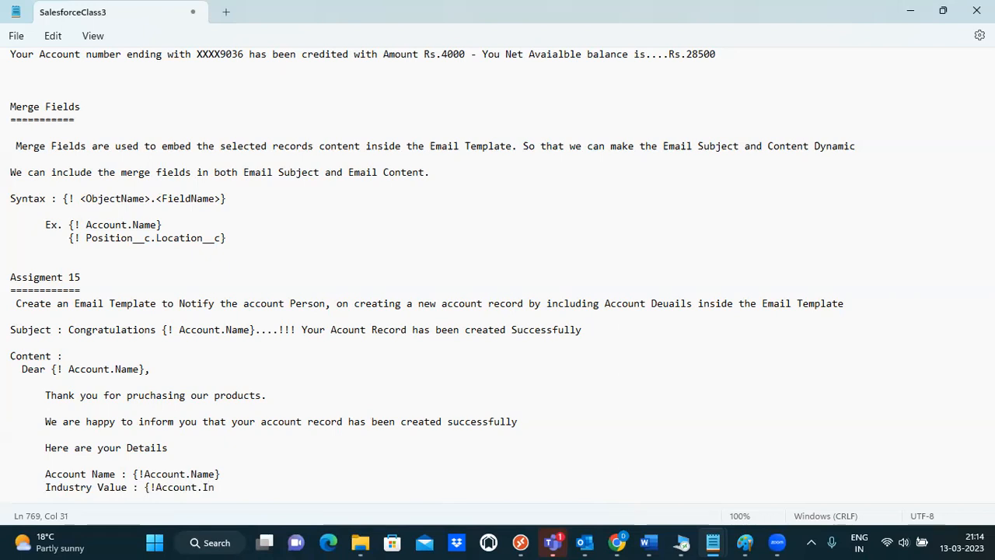
pyautogui.write('dustry}')
# - Add the detail line "Account Type : {!Account.Type}" and align the colons of the three detail lines
pyautogui.press('Return')
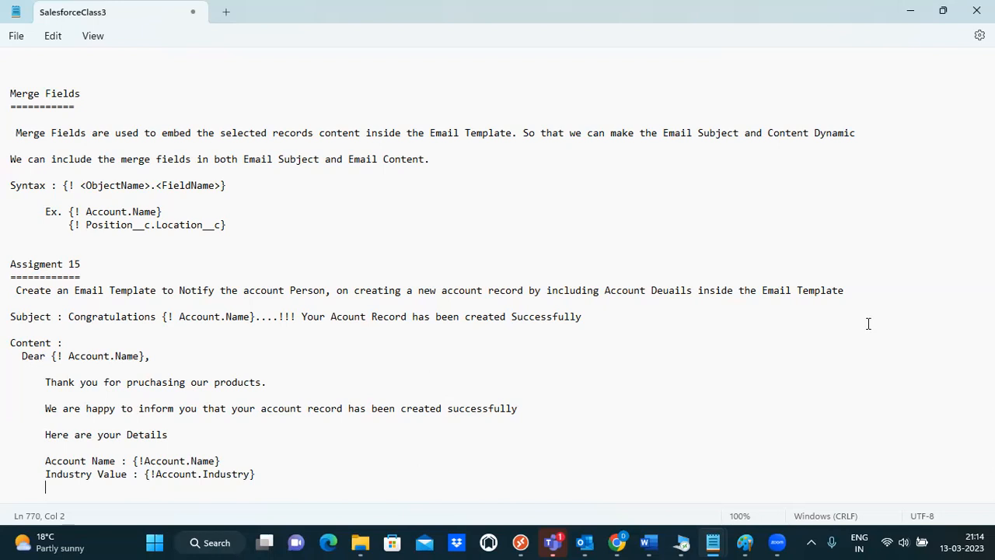
pyautogui.write('Account Type : {!Account')
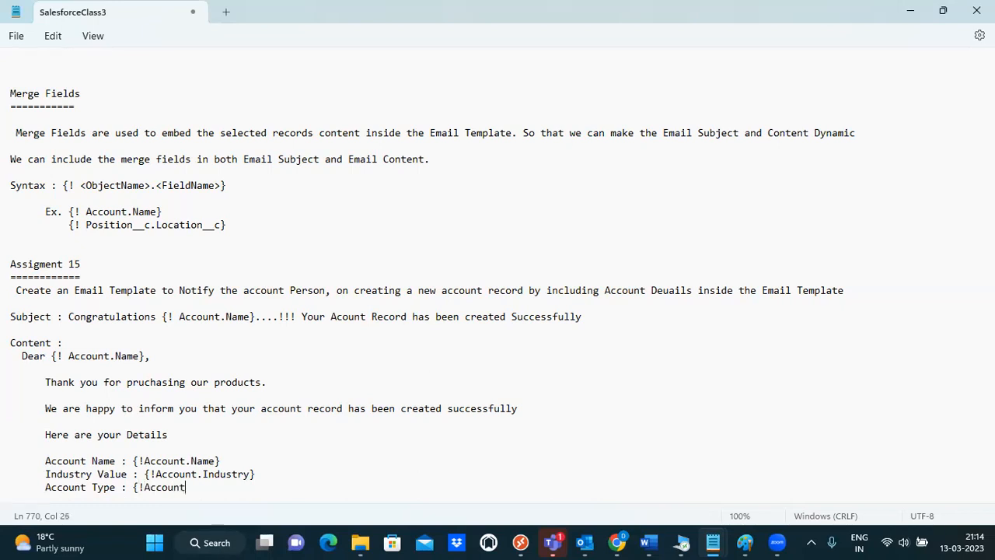
pyautogui.write('.Type}')
pyautogui.click(122, 460)
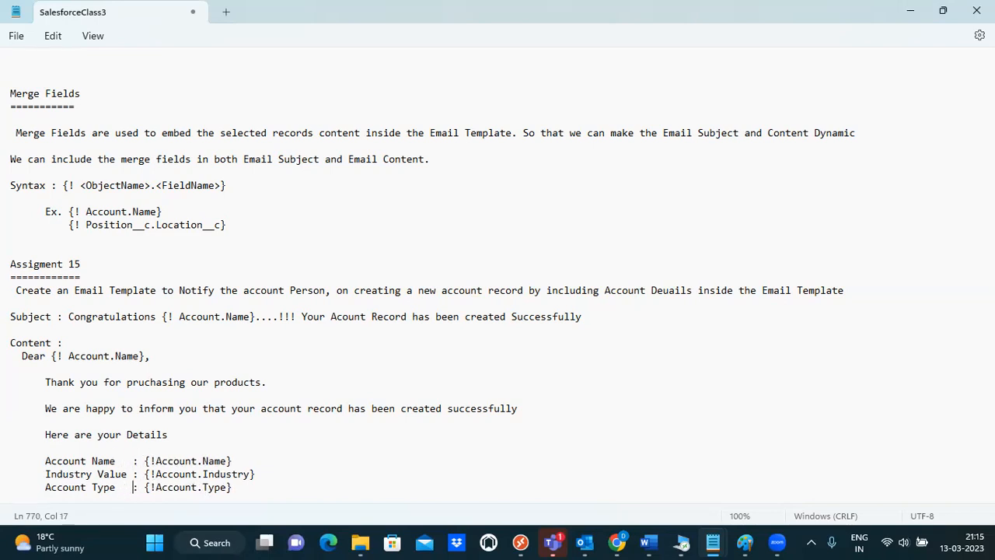
# - Copy the no-reply notice and Thanks & Regards signature from the contact email template and paste them below the account details
pyautogui.press('End')
pyautogui.press('Return')
pyautogui.press('Return')
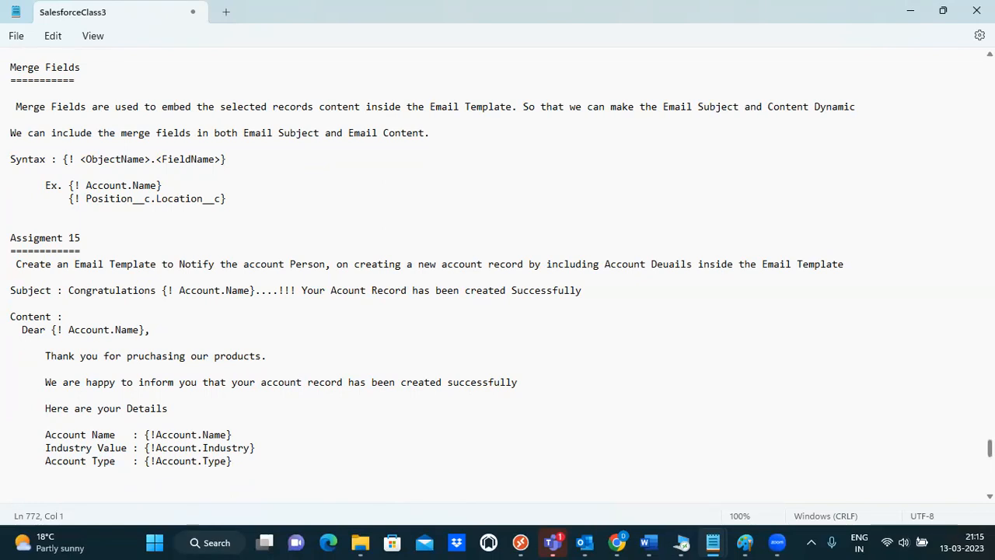
pyautogui.scroll(10, 497, 288)
pyautogui.moveTo(52, 328); pyautogui.dragTo(6, 236)
pyautogui.hotkey('ctrl', 'c')
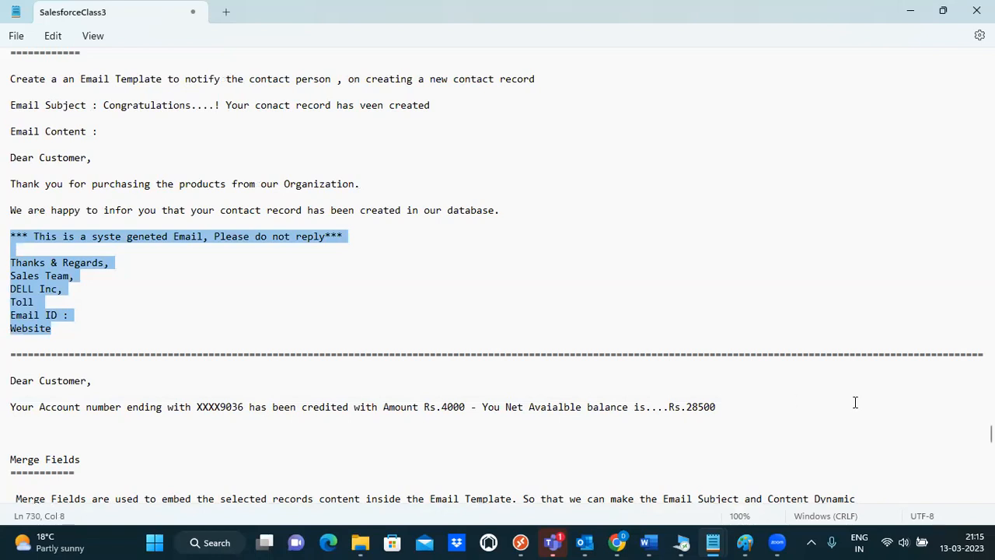
pyautogui.scroll(-6, 855, 401)
pyautogui.scroll(-6, 855, 401)
pyautogui.click(120, 432)
pyautogui.hotkey('ctrl', 'v')
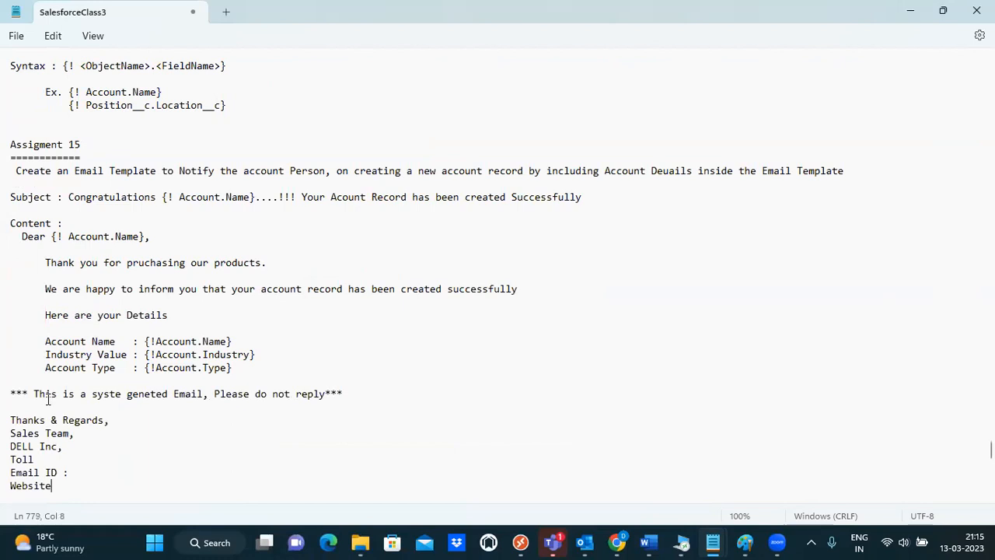
pyautogui.moveTo(68, 483); pyautogui.dragTo(12, 199)
pyautogui.click(149, 239)
# - Switch to Salesforce in Chrome, open the DellBusiness template folder and start a new text email template
pyautogui.hotkey('alt', 'Tab')
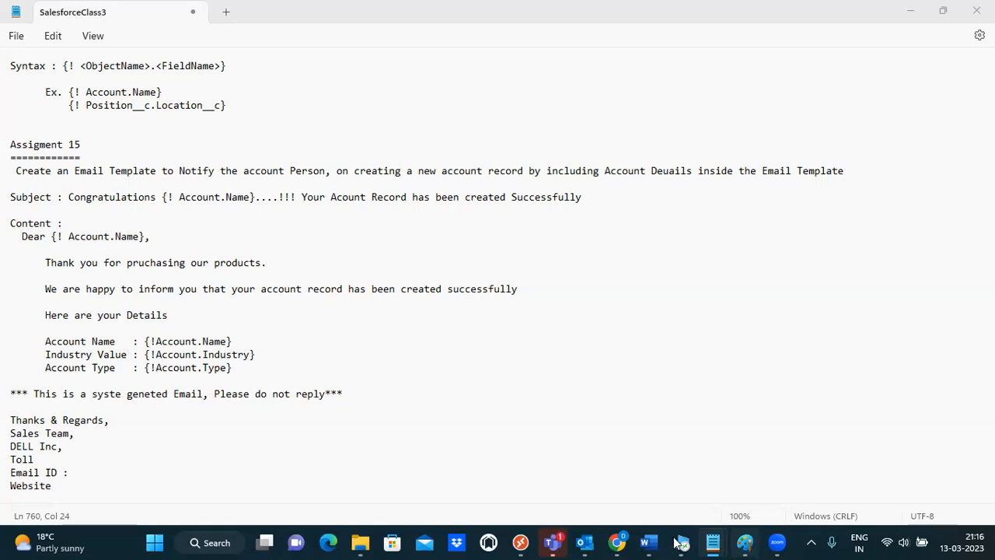
pyautogui.moveTo(618, 543)
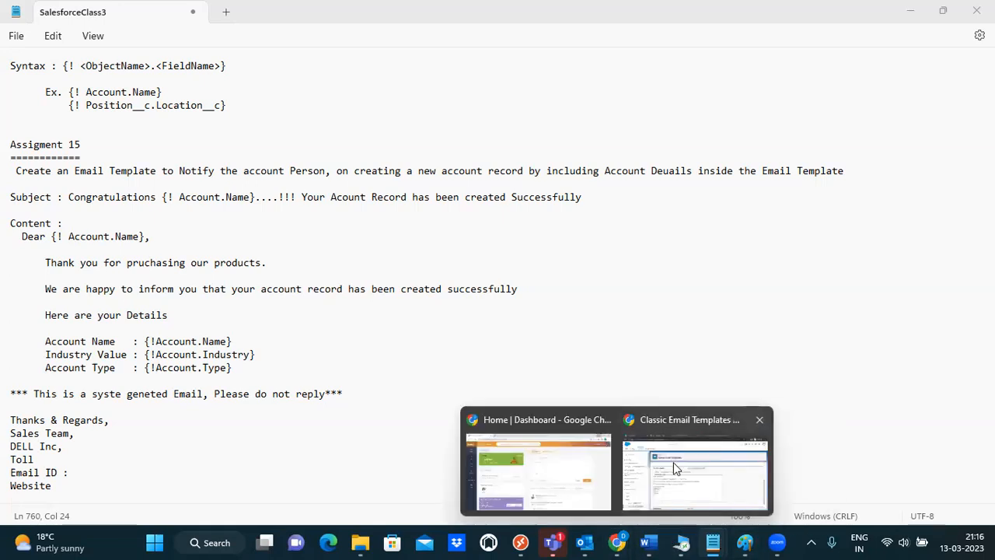
pyautogui.click(694, 471)
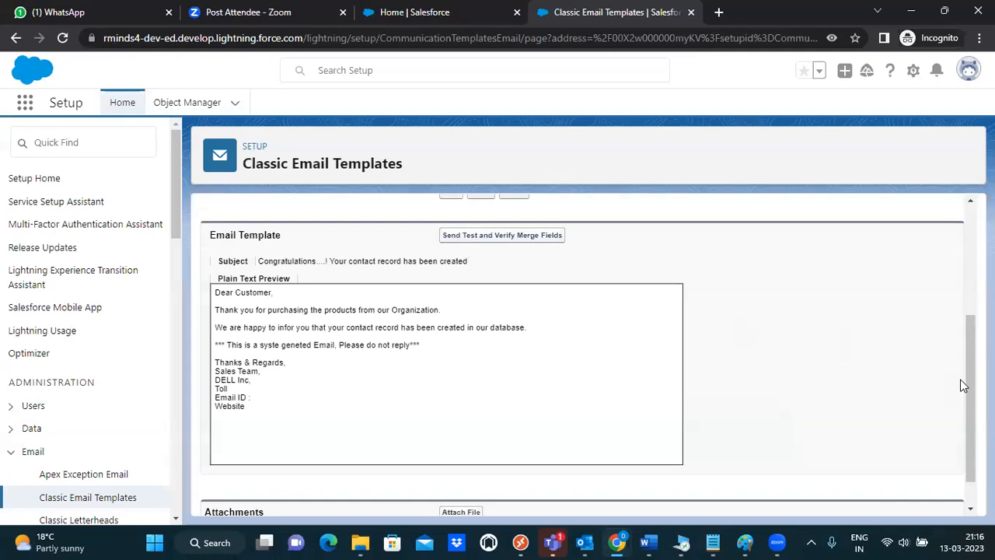
pyautogui.moveTo(970, 397); pyautogui.dragTo(970, 283)
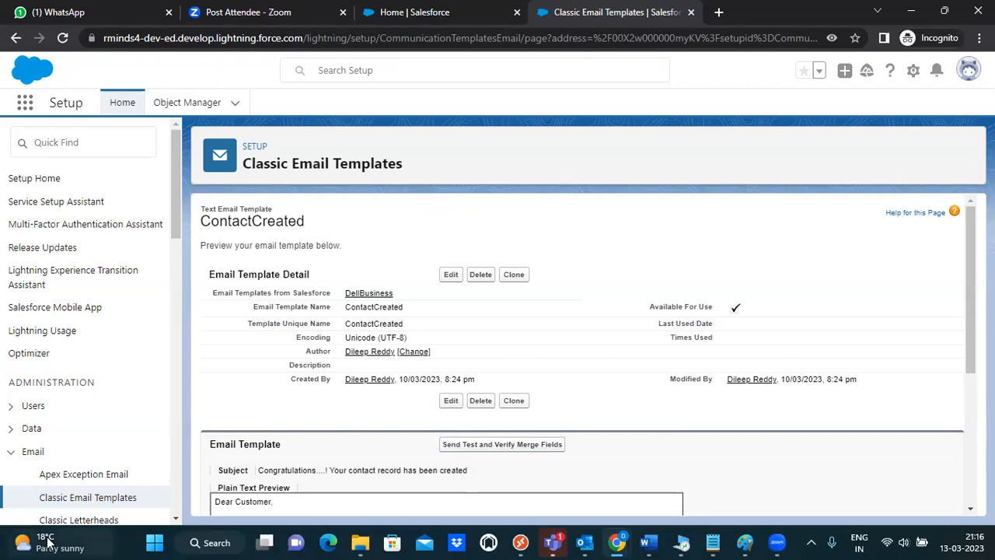
pyautogui.click(368, 294)
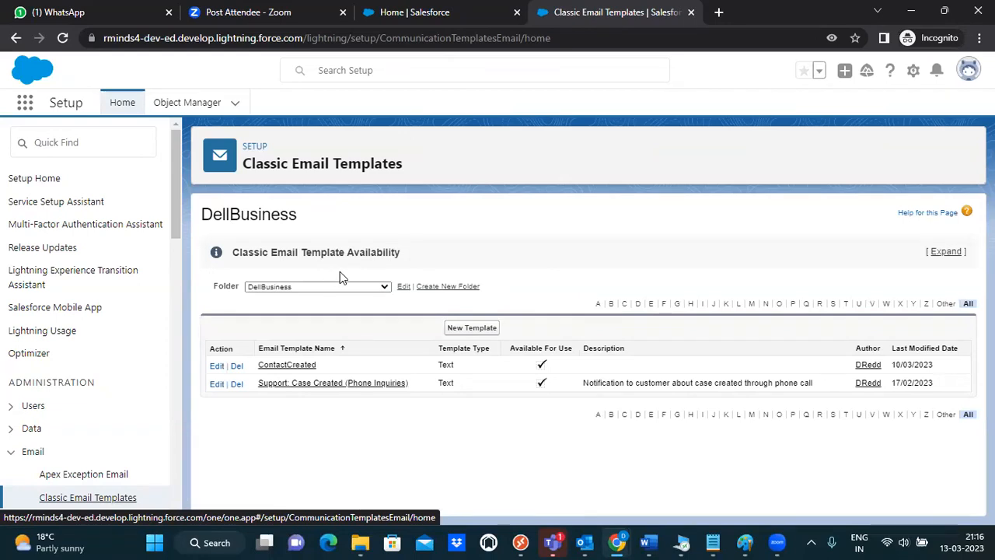
pyautogui.click(475, 333)
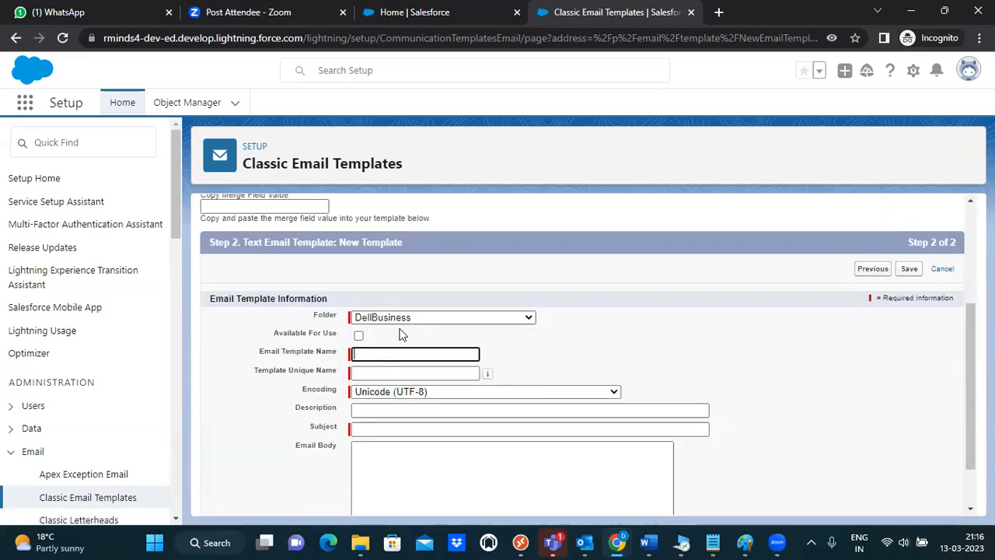
# - Name the email template MergeFieldsDemo, with the same unique name, and make it available for use
pyautogui.click(398, 352)
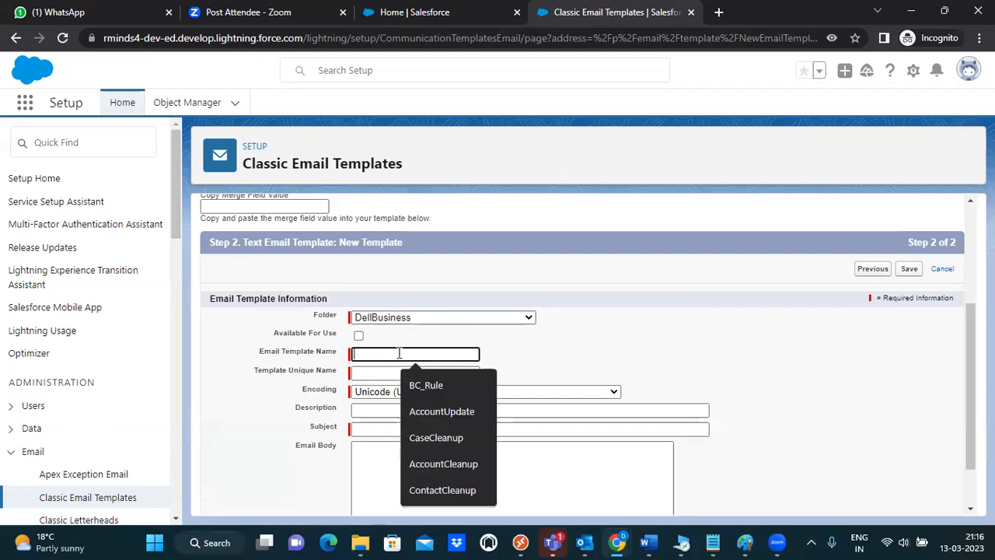
pyautogui.write('Mer')
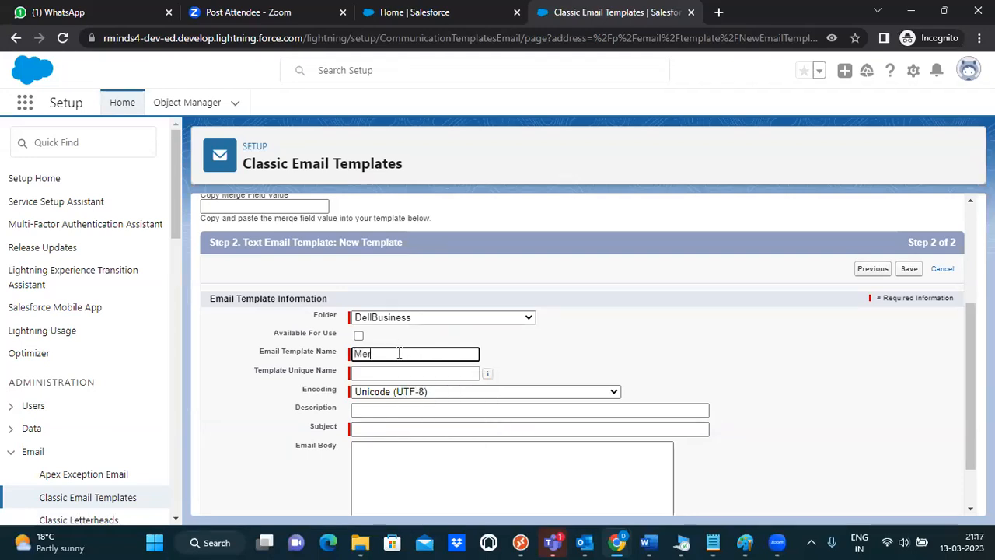
pyautogui.write('geFields')
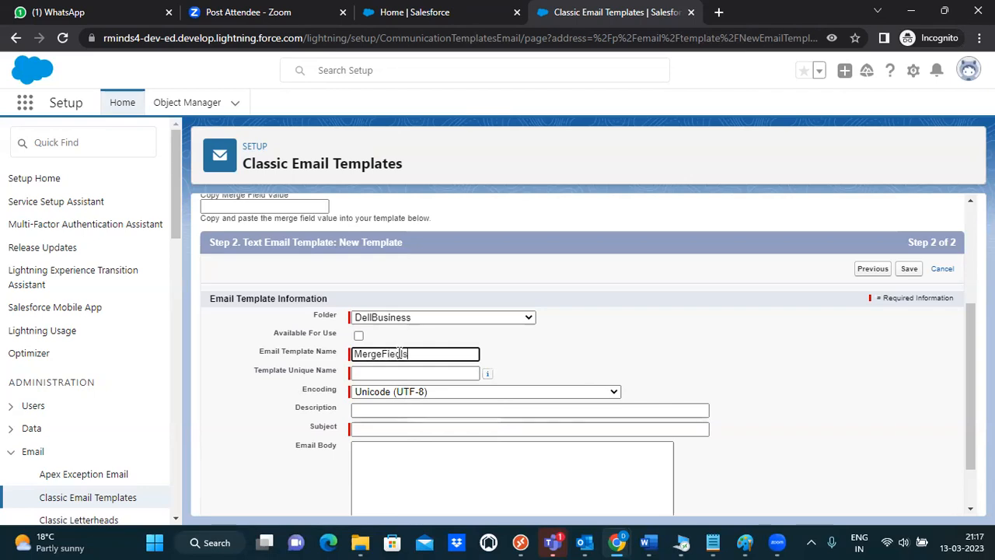
pyautogui.press('BackSpace')
pyautogui.press('BackSpace')
pyautogui.press('BackSpace')
pyautogui.write('ldsDem')
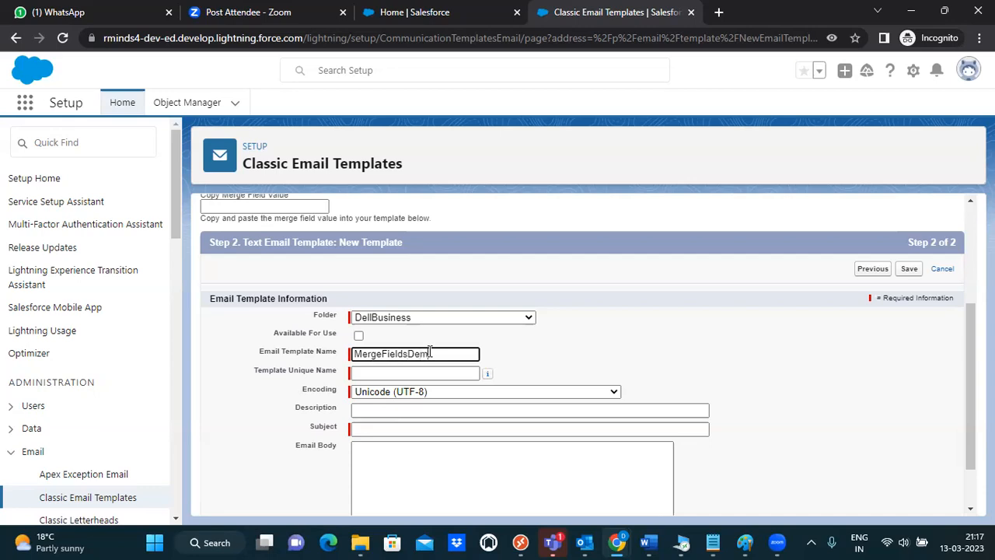
pyautogui.write('o')
pyautogui.press('Tab')
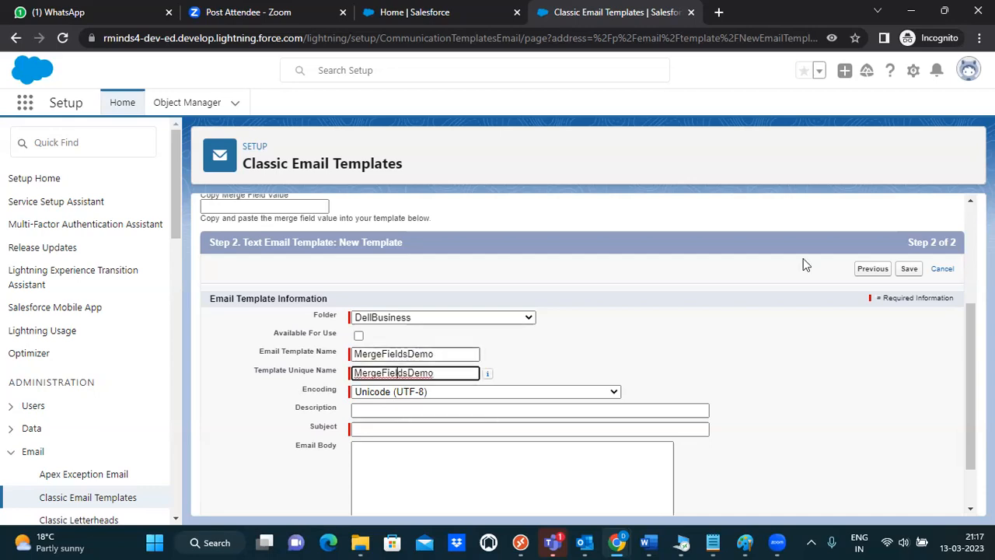
pyautogui.scroll(-2, 346, 264)
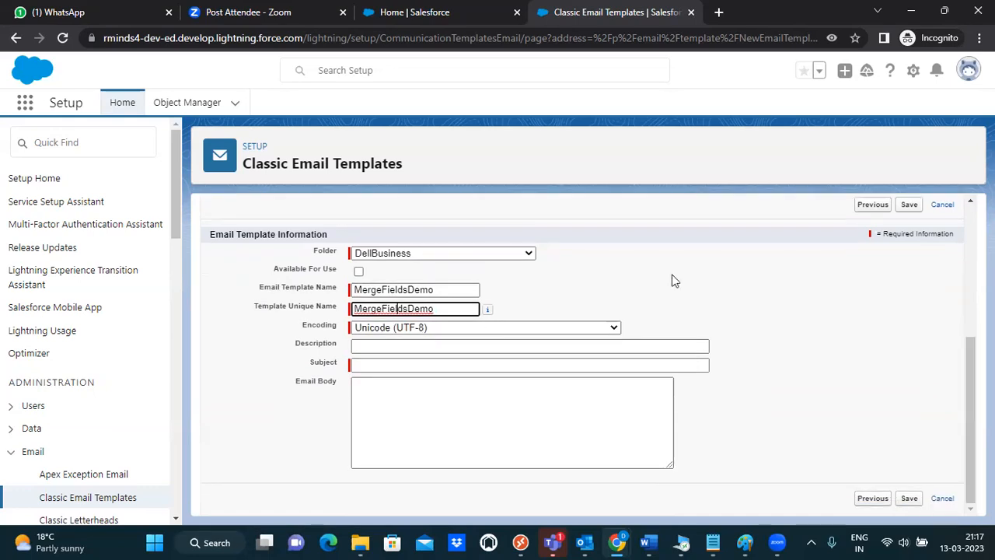
pyautogui.click(359, 270)
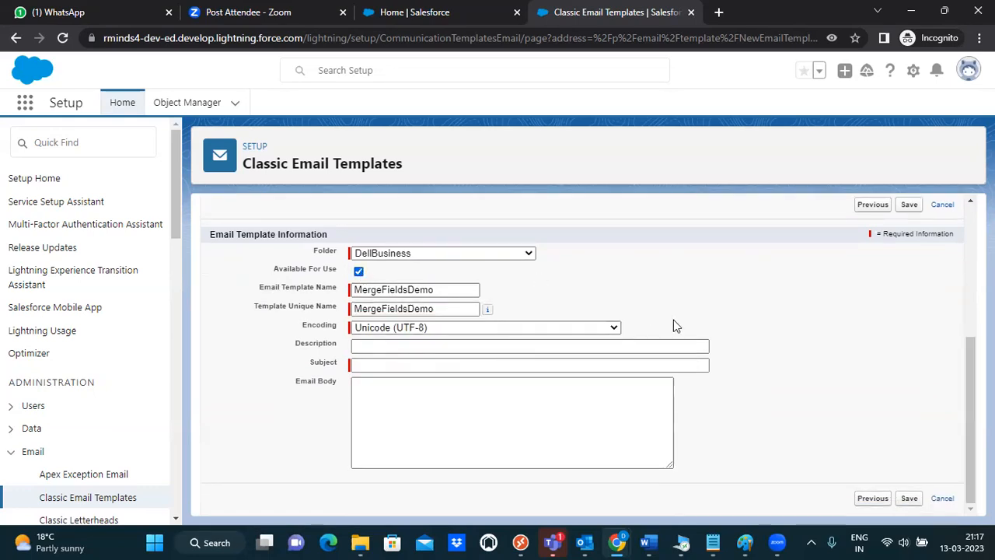
# - Copy the subject "Congratulations {! Account.Name}....!!! Your Acount Record has been created Successfully" from the class notes into the template's subject
pyautogui.click(371, 347)
pyautogui.click(368, 366)
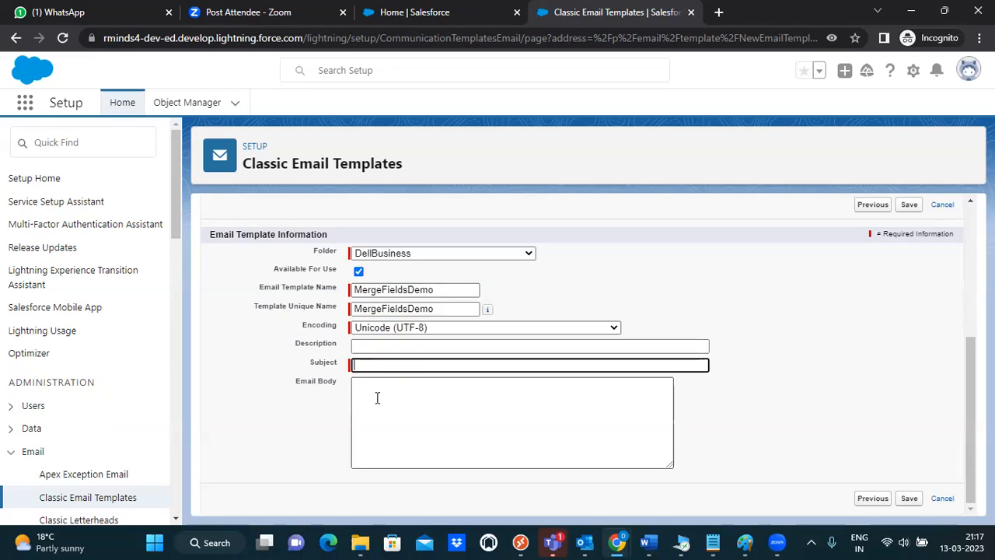
pyautogui.click(712, 542)
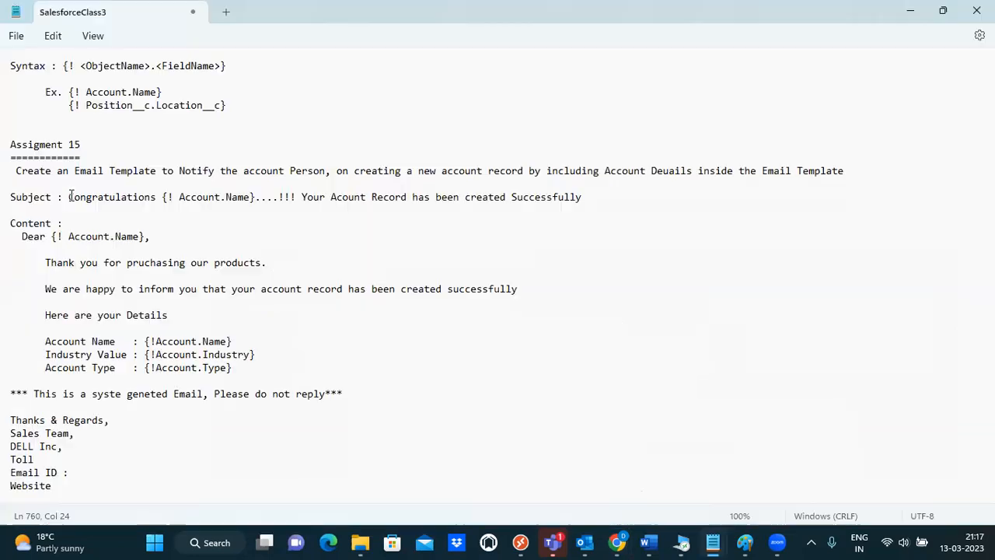
pyautogui.moveTo(70, 197); pyautogui.dragTo(576, 205)
pyautogui.hotkey('ctrl', 'c')
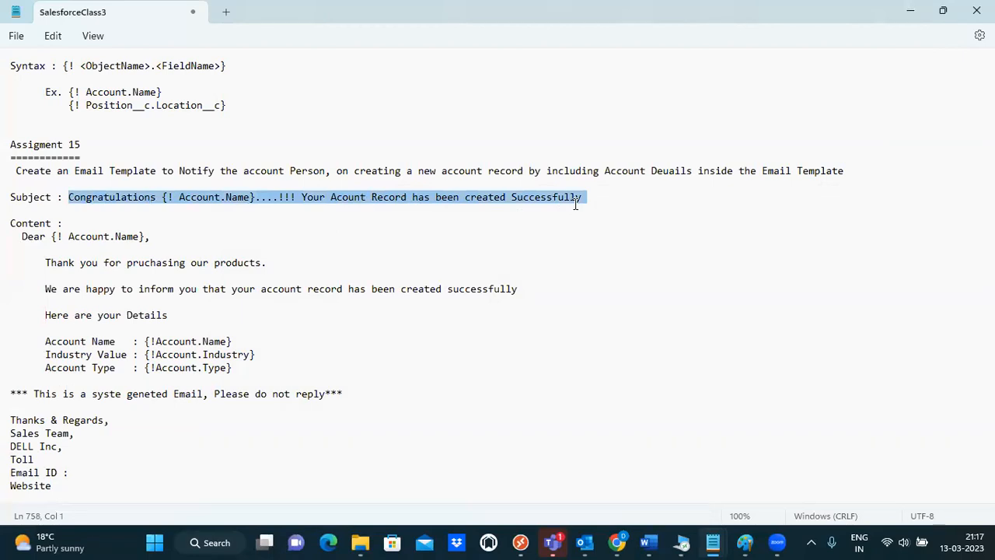
pyautogui.hotkey('alt', 'Tab')
pyautogui.hotkey('ctrl', 'v')
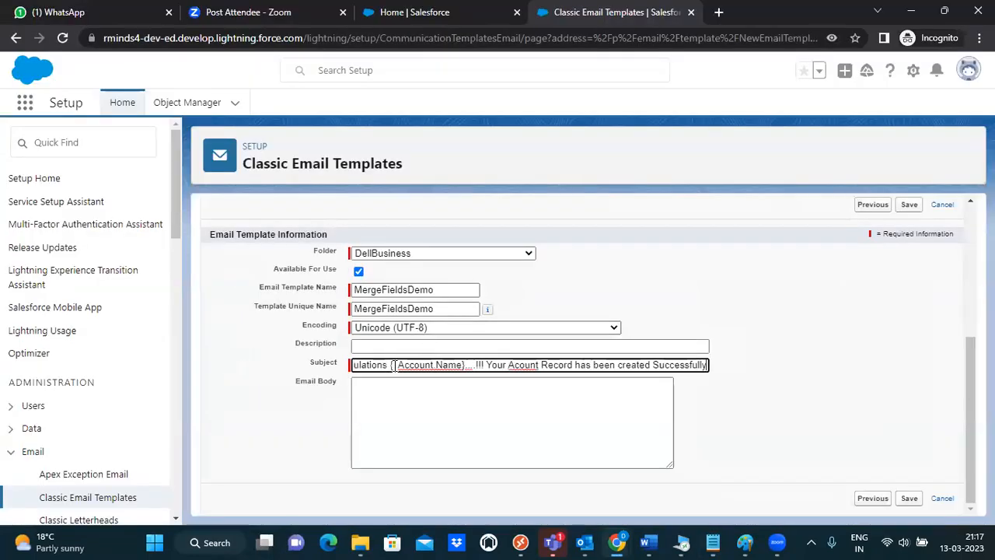
# - Copy the email content from the account name greeting through the Website line into the template's email body and save the template
pyautogui.hotkey('alt', 'Tab')
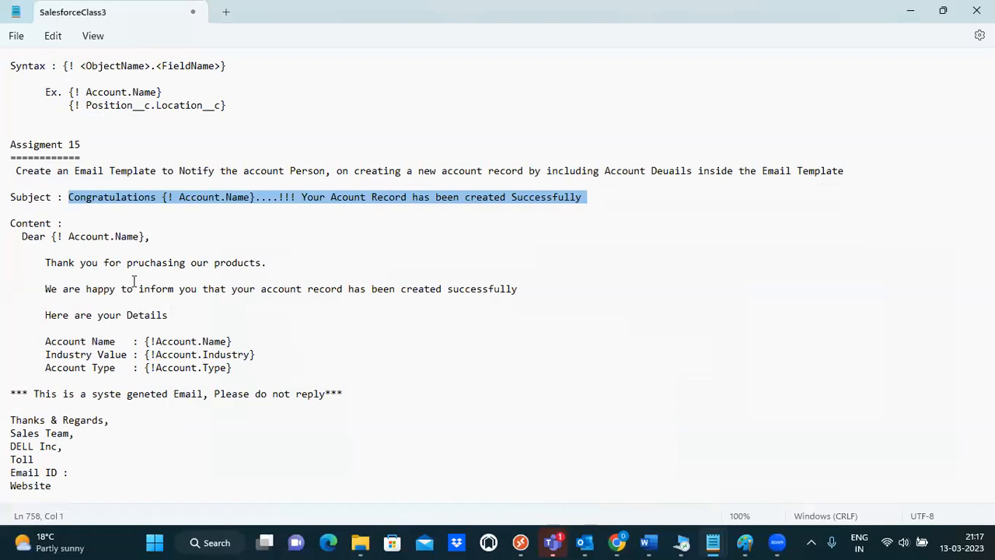
pyautogui.moveTo(18, 236); pyautogui.dragTo(56, 45)
pyautogui.scroll(4, 136, 447)
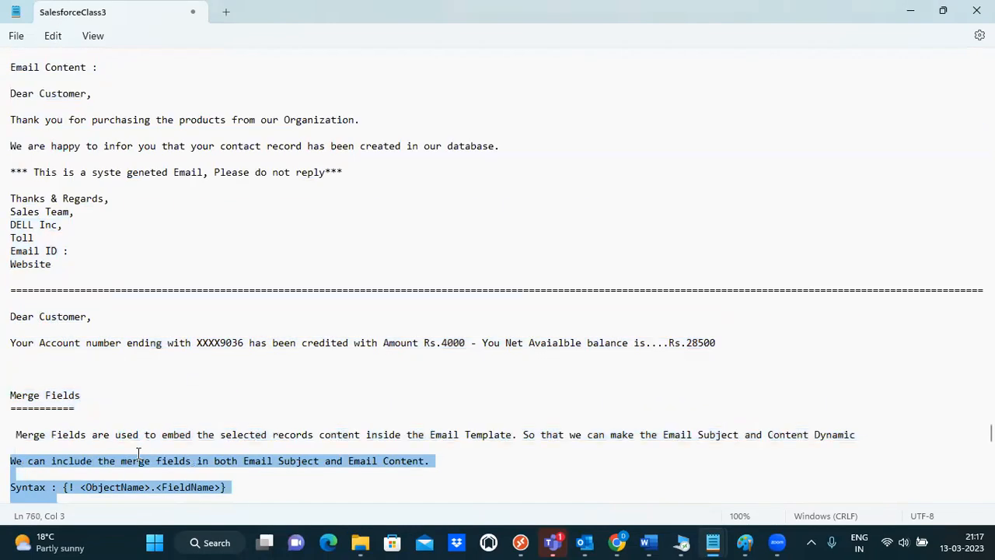
pyautogui.click(948, 186)
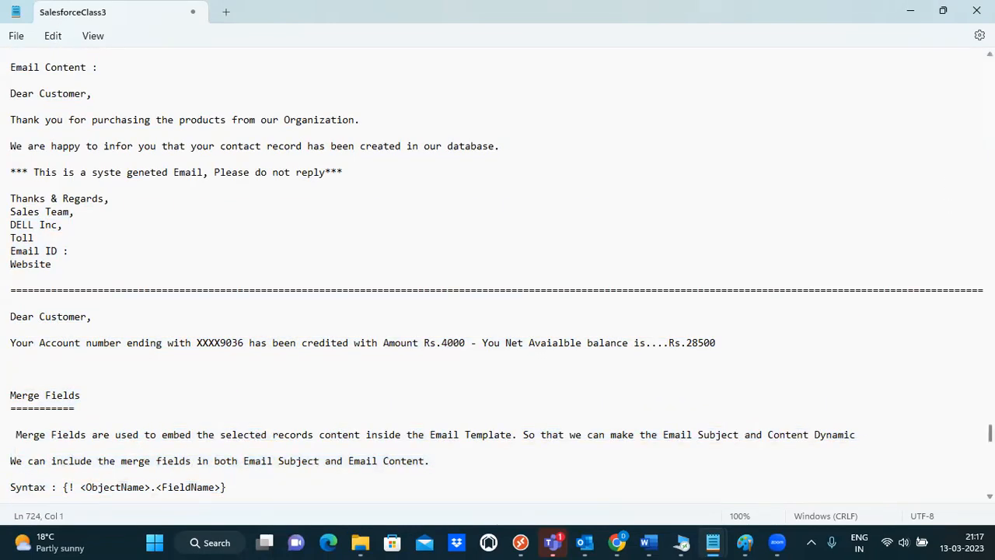
pyautogui.scroll(-10, 76, 280)
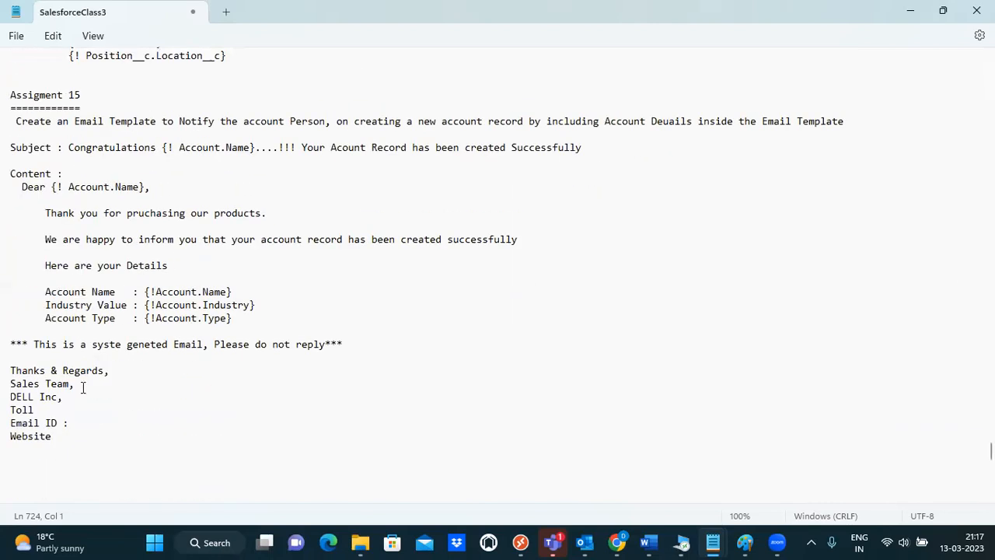
pyautogui.moveTo(53, 437); pyautogui.dragTo(22, 194)
pyautogui.hotkey('ctrl', 'c')
pyautogui.hotkey('alt', 'Tab')
pyautogui.click(381, 390)
pyautogui.hotkey('ctrl', 'v')
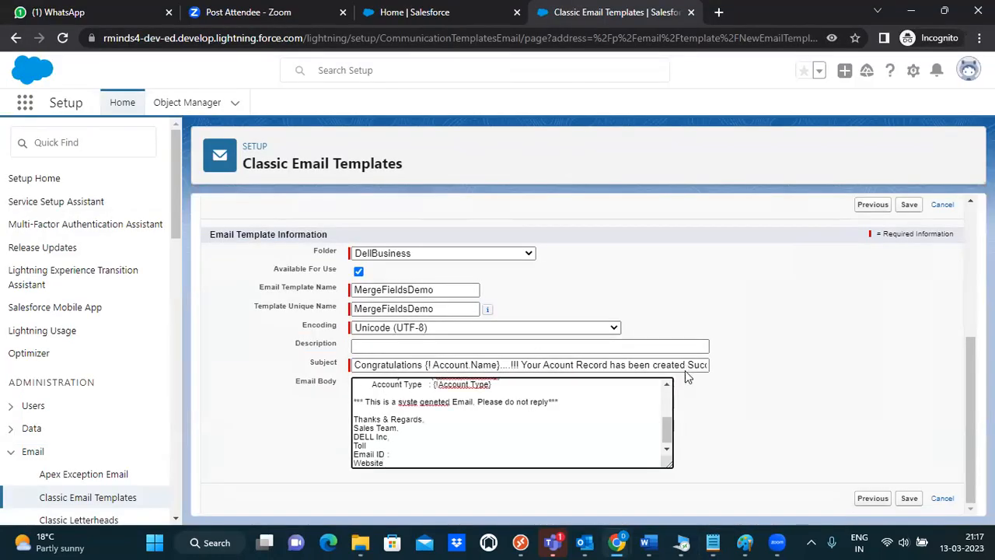
pyautogui.click(909, 499)
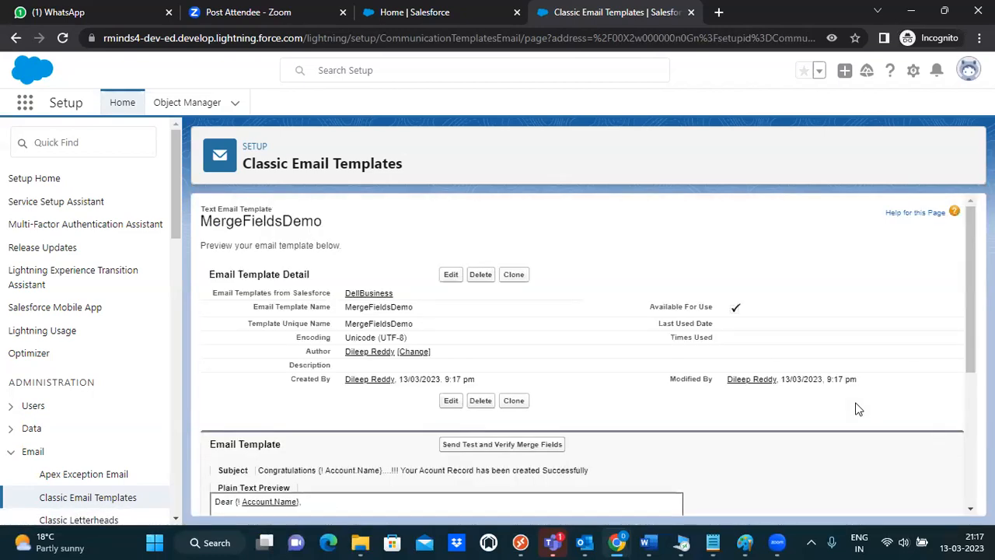
# - Open the merge field test for the template, change the preview recipient's e-mail address, and close it without sending
pyautogui.moveTo(971, 311); pyautogui.dragTo(971, 384)
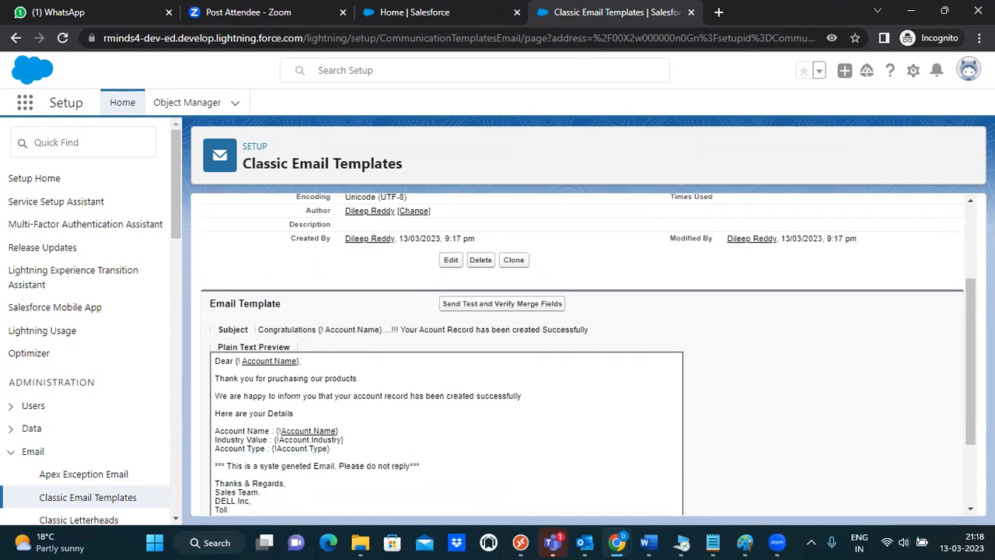
pyautogui.click(489, 304)
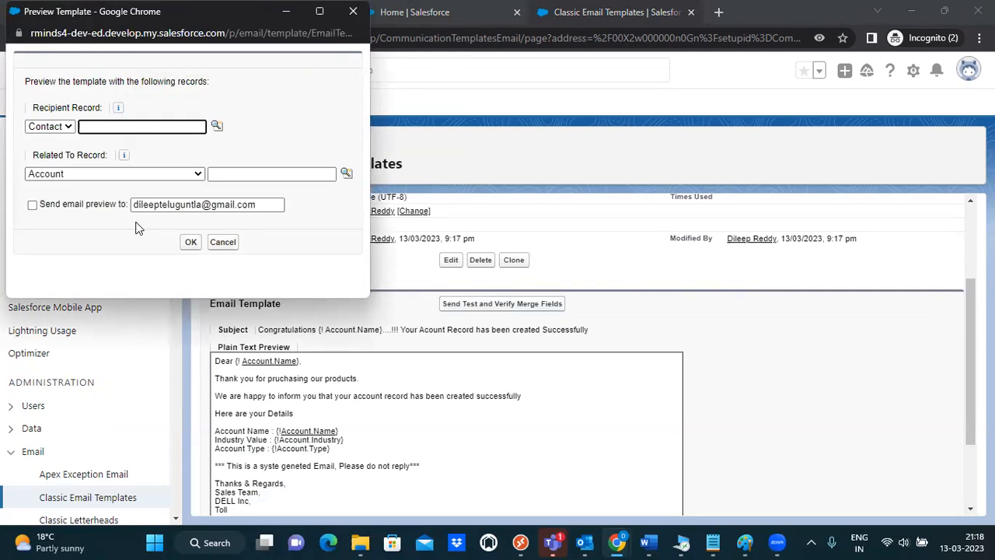
pyautogui.click(201, 203)
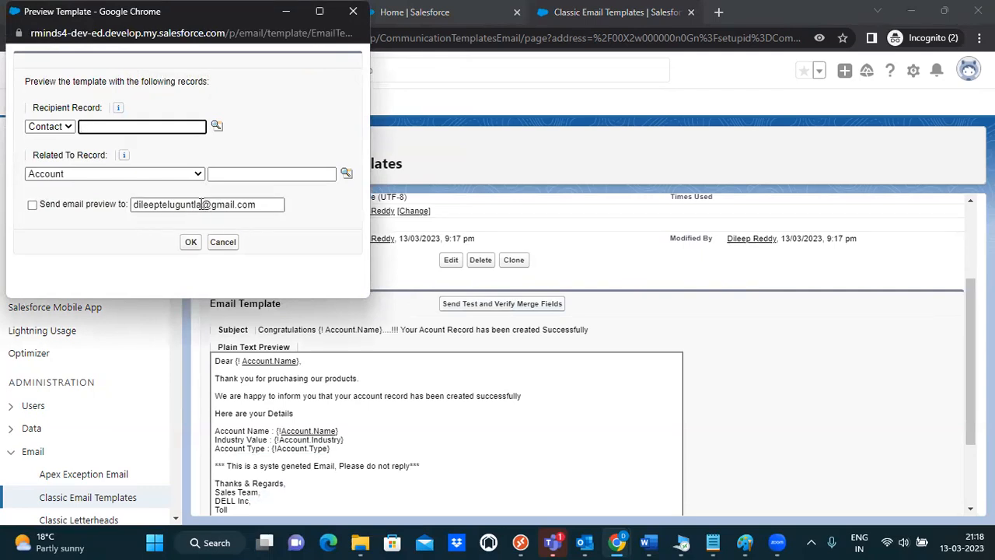
pyautogui.moveTo(201, 203); pyautogui.dragTo(161, 197)
pyautogui.write('reddy')
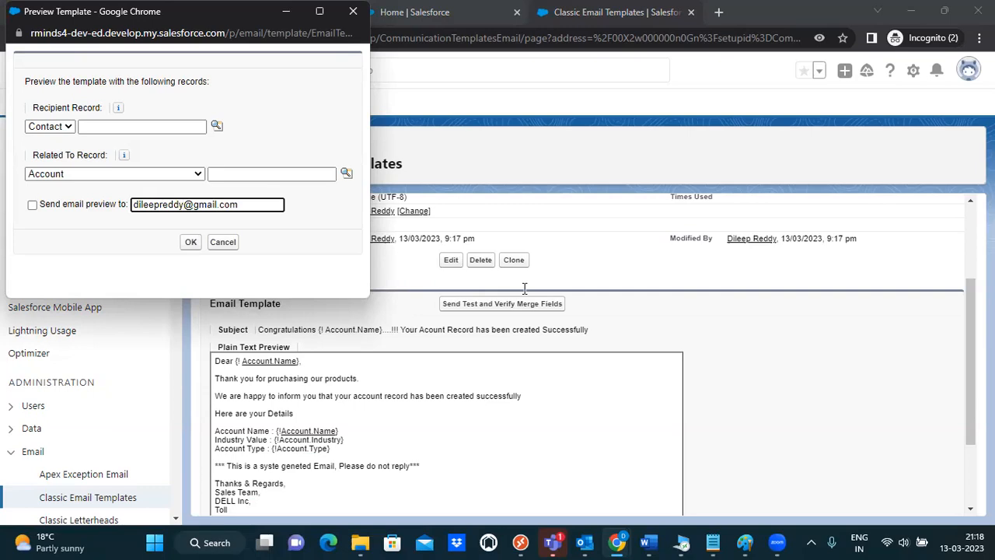
pyautogui.click(607, 342)
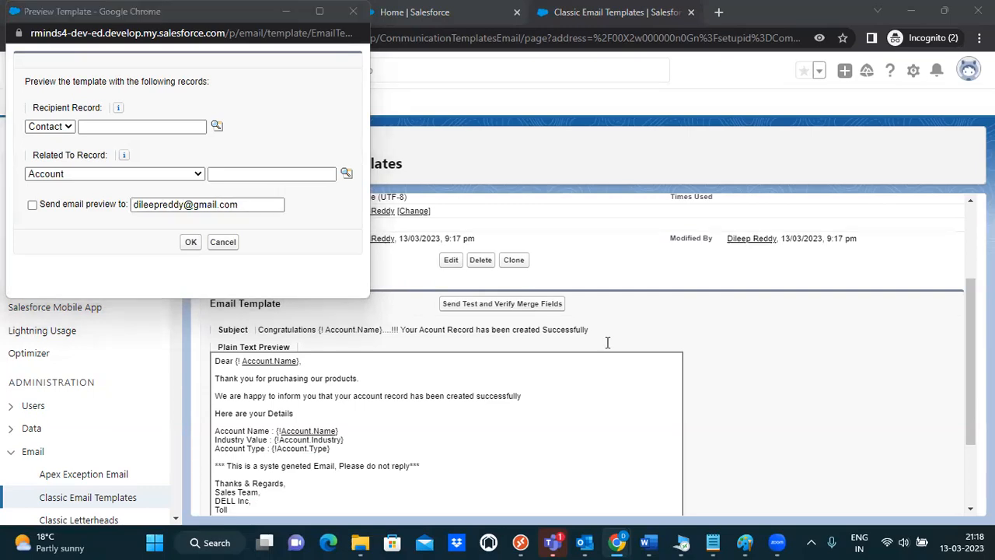
pyautogui.click(352, 11)
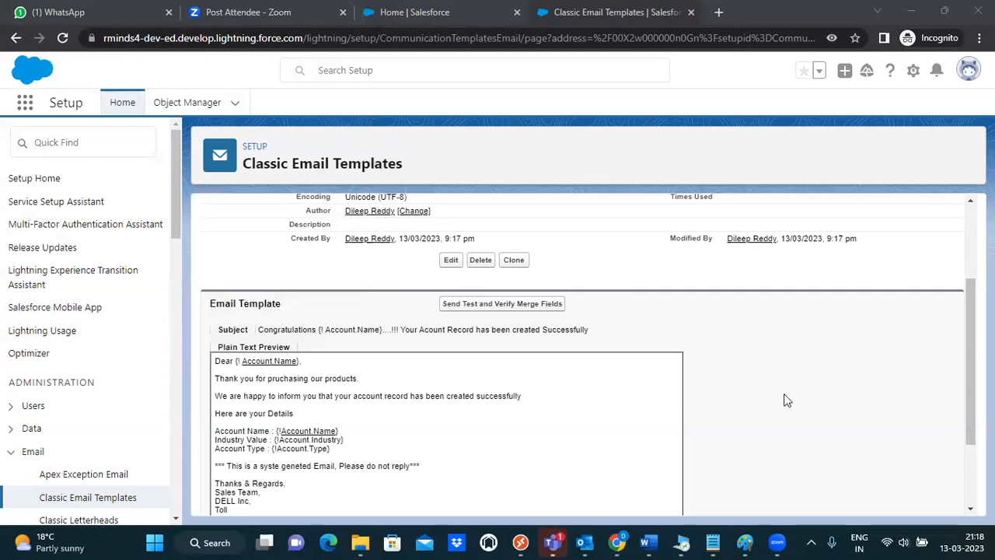
# - Reopen the merge field test, clear the preview recipient's e-mail address, and leave it without sending
pyautogui.click(507, 311)
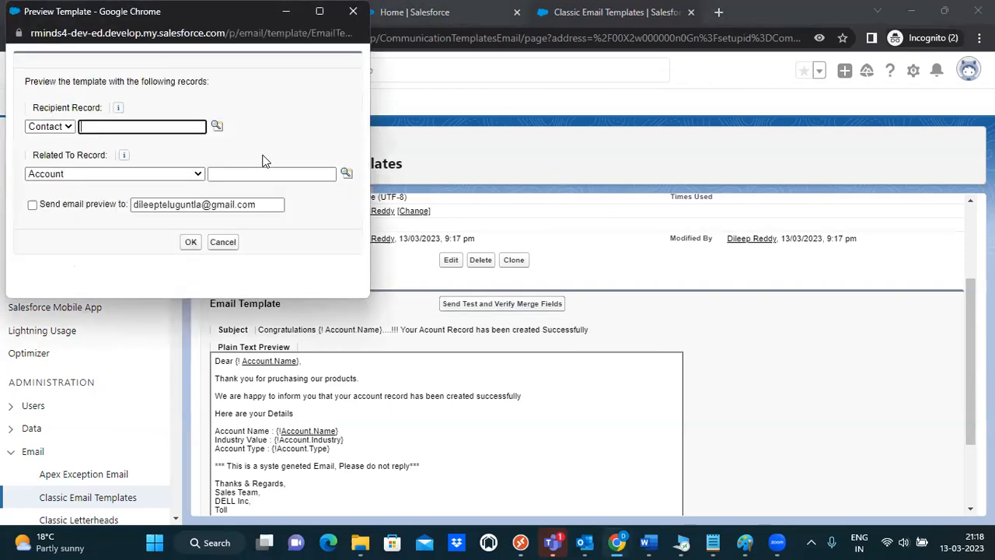
pyautogui.moveTo(266, 204); pyautogui.dragTo(75, 190)
pyautogui.press('BackSpace')
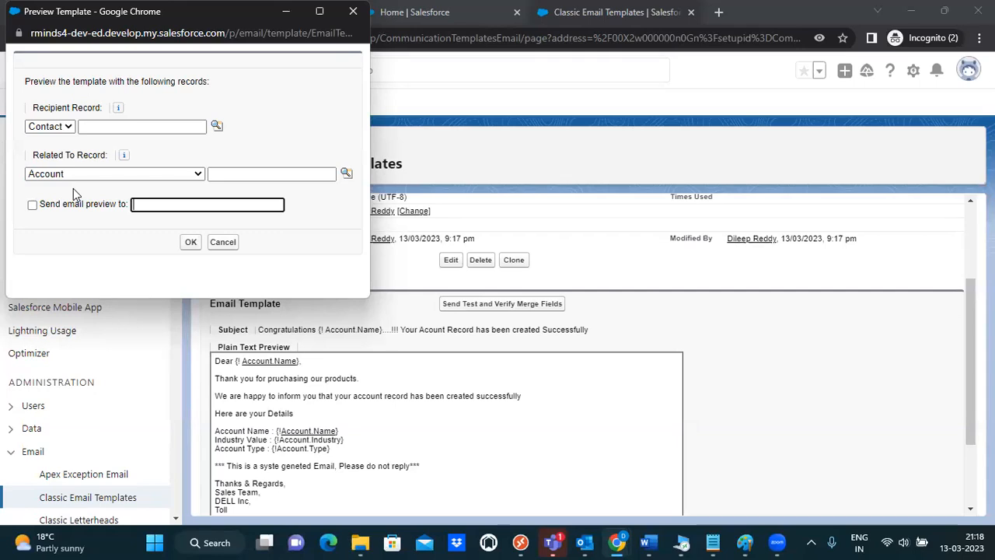
pyautogui.write('d')
pyautogui.press('BackSpace')
pyautogui.click(501, 364)
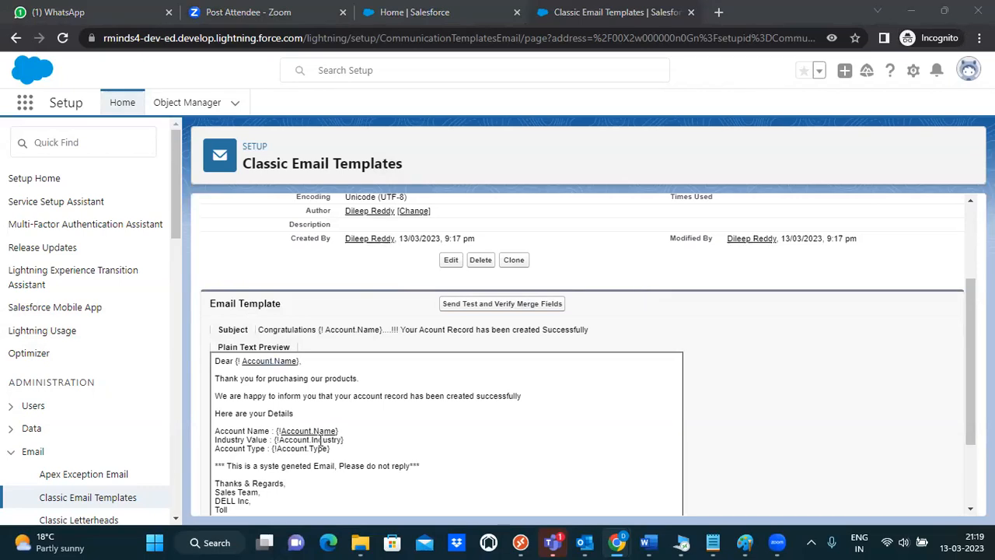
# - Try to replace the preview recipient's e-mail address with the copied content in the merge field test, and leave without sending
pyautogui.click(320, 439)
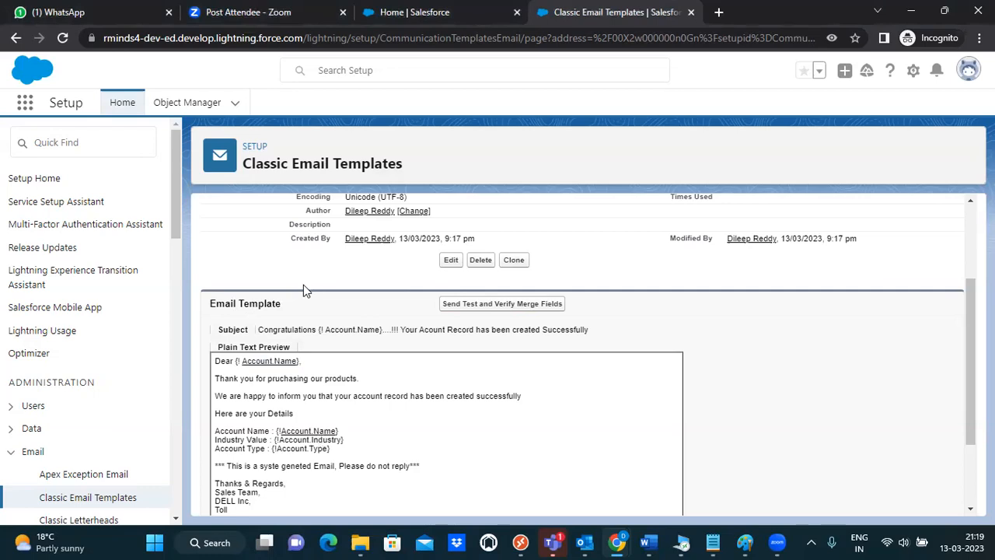
pyautogui.click(491, 305)
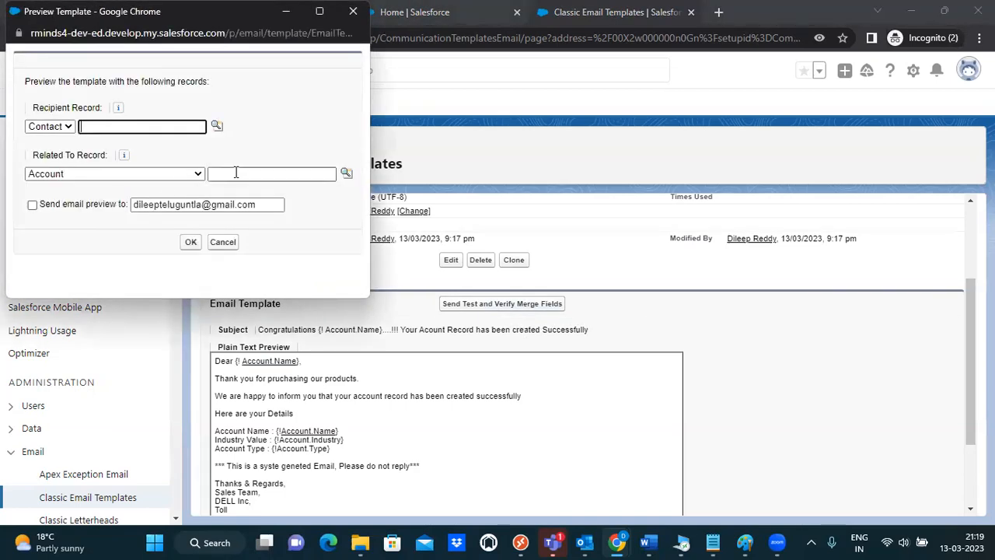
pyautogui.moveTo(260, 204); pyautogui.dragTo(39, 186)
pyautogui.hotkey('ctrl', 'v')
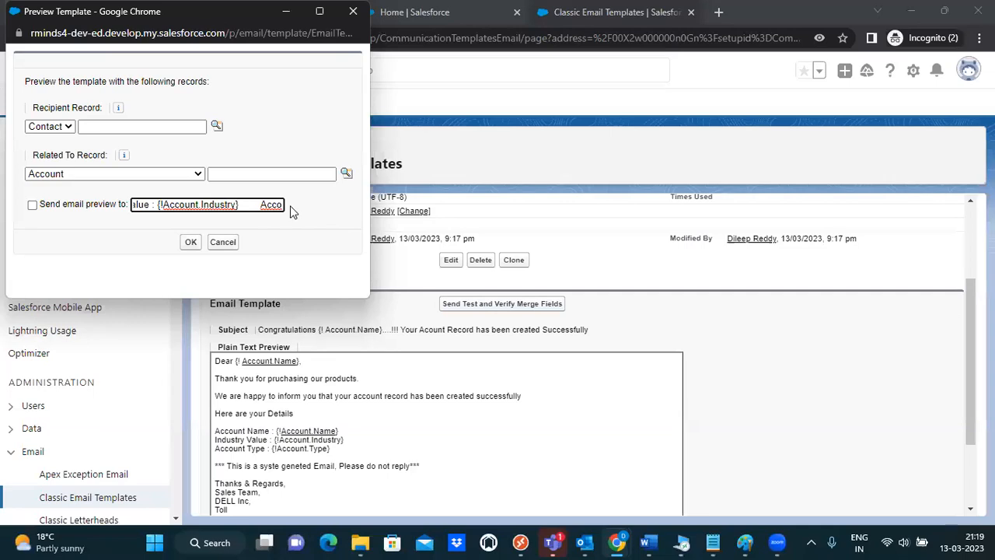
pyautogui.click(655, 407)
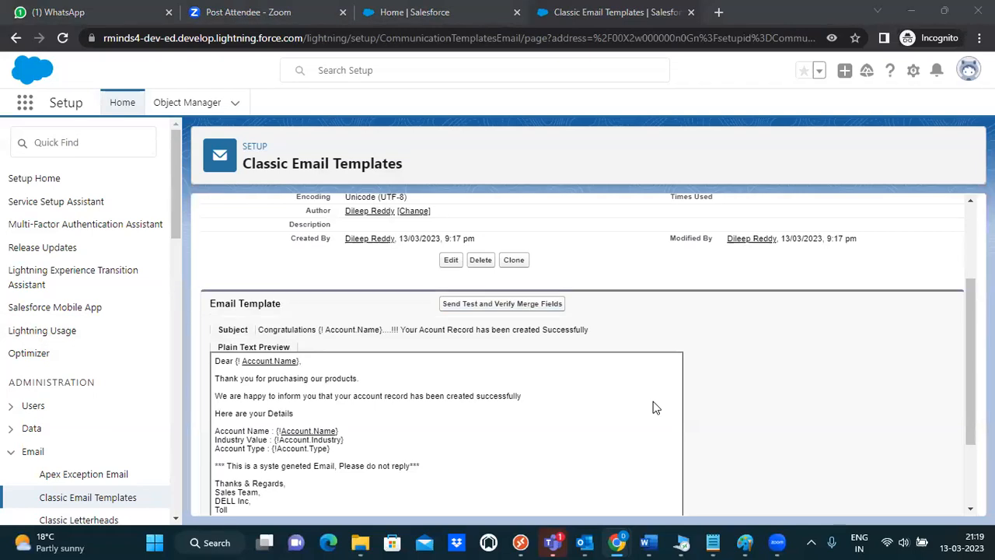
# - Run the merge field test with the preview recipient's e-mail address replaced by the copied one, sending a preview without a related record
pyautogui.click(340, 399)
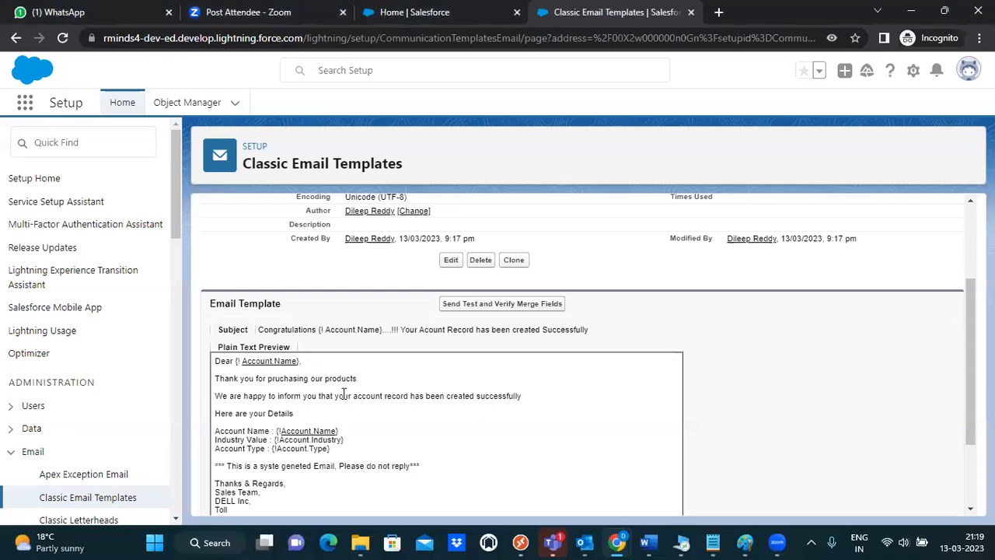
pyautogui.click(488, 306)
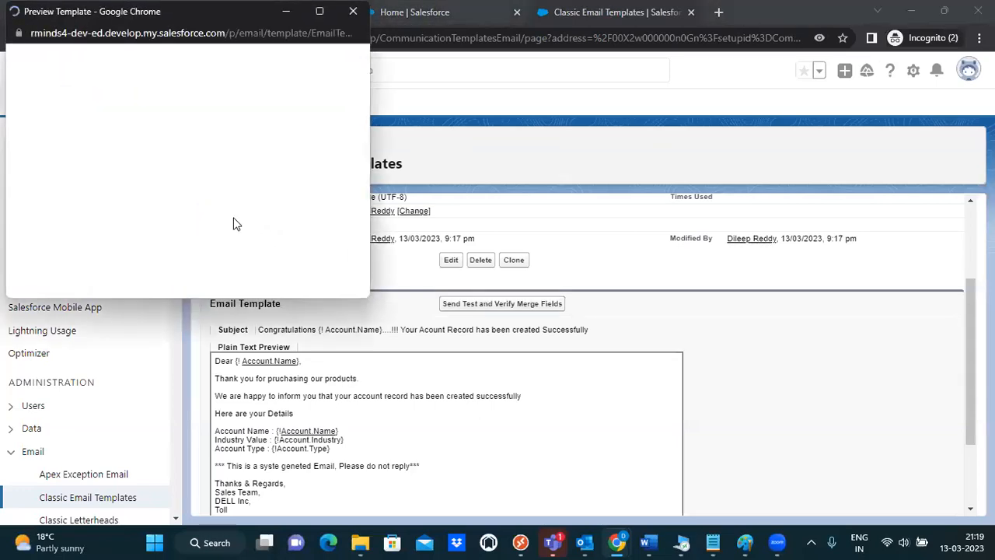
pyautogui.moveTo(262, 205); pyautogui.dragTo(121, 201)
pyautogui.press('BackSpace')
pyautogui.hotkey('ctrl', 'v')
pyautogui.click(32, 204)
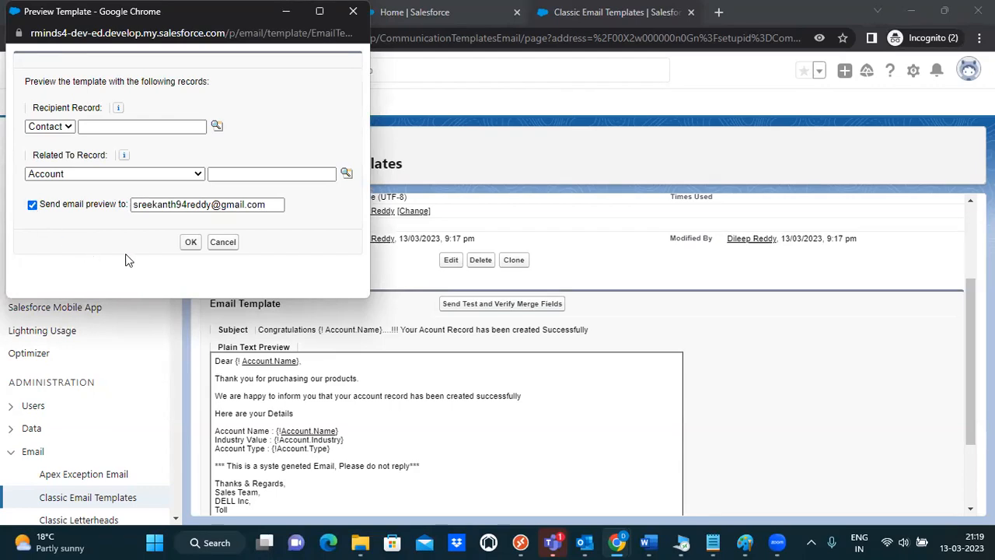
pyautogui.click(187, 246)
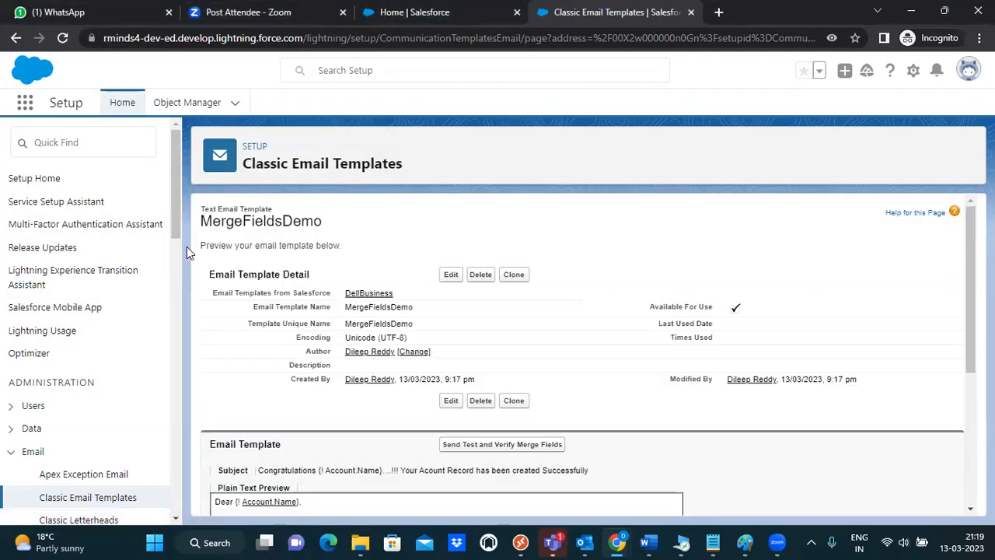
pyautogui.scroll(-2, 582, 357)
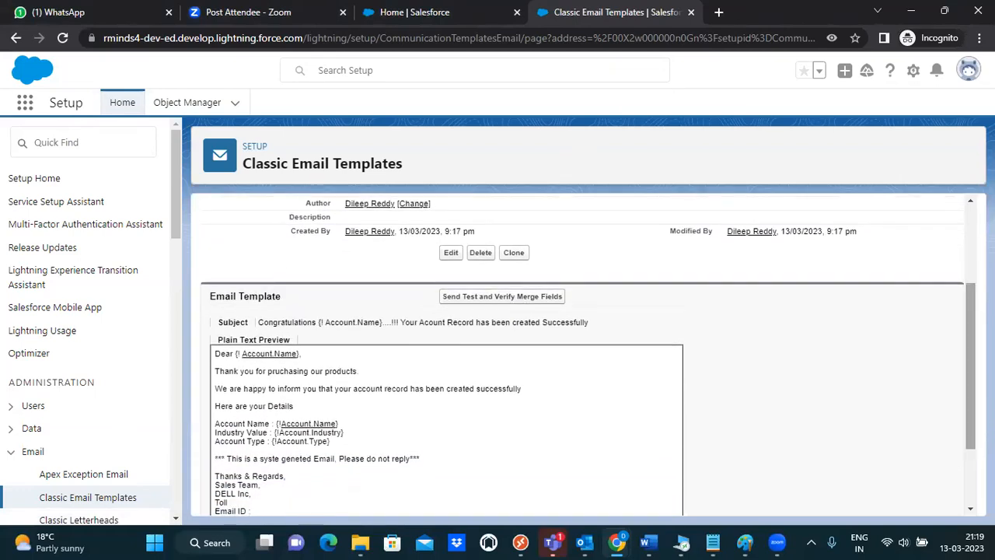
pyautogui.scroll(-1, 583, 358)
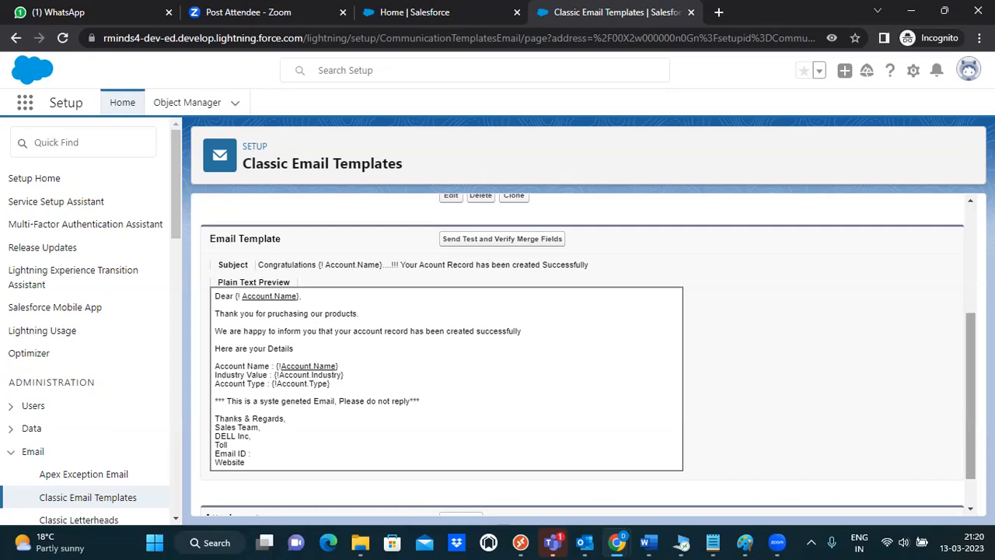
pyautogui.click(528, 245)
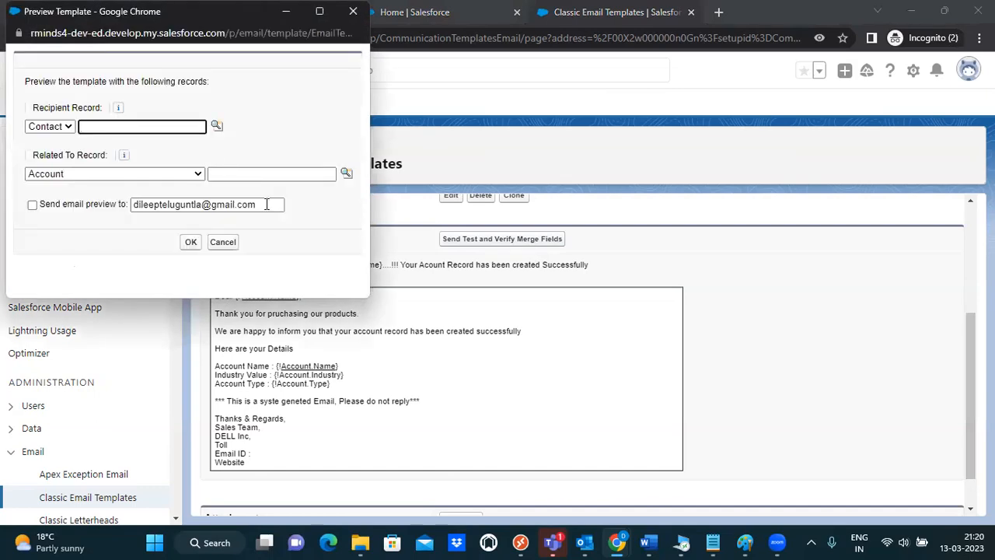
pyautogui.click(353, 11)
# - Open gmail.com in a new browser tab and check which account is signed in
pyautogui.click(718, 13)
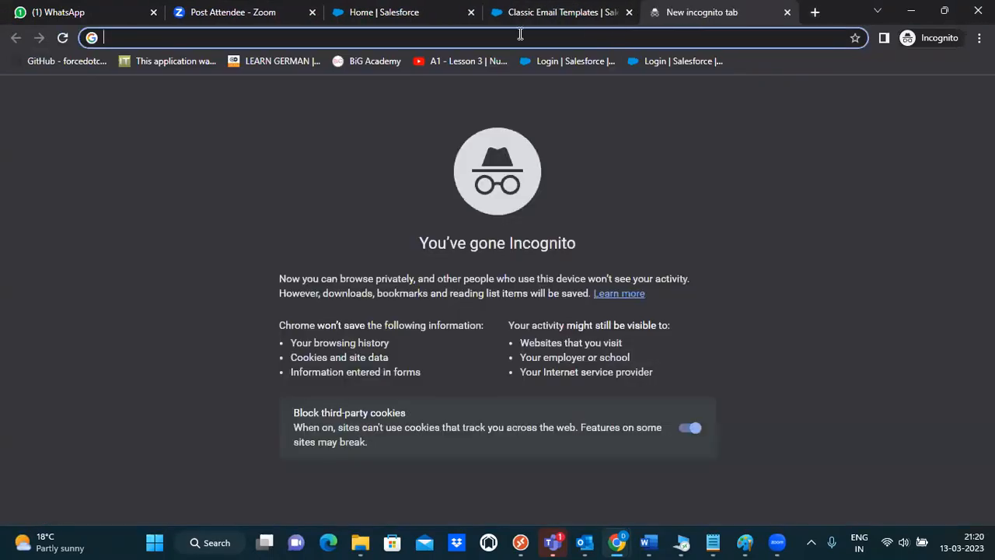
pyautogui.write('gma')
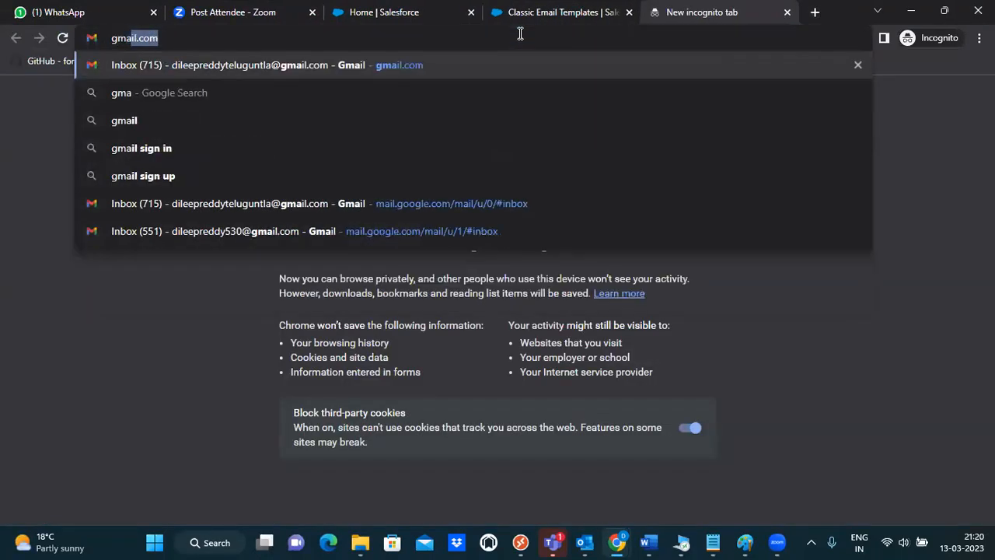
pyautogui.write('il.com')
pyautogui.press('Return')
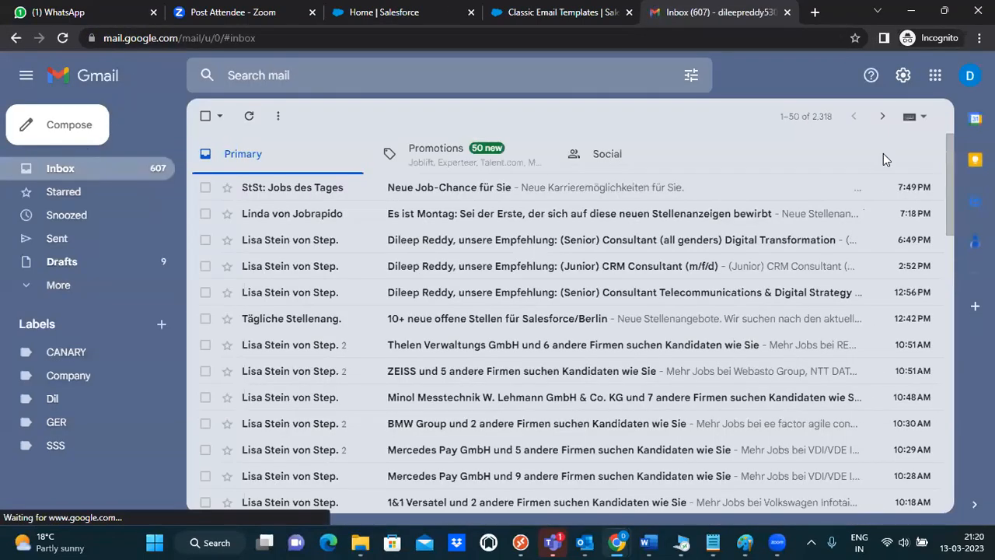
pyautogui.click(968, 78)
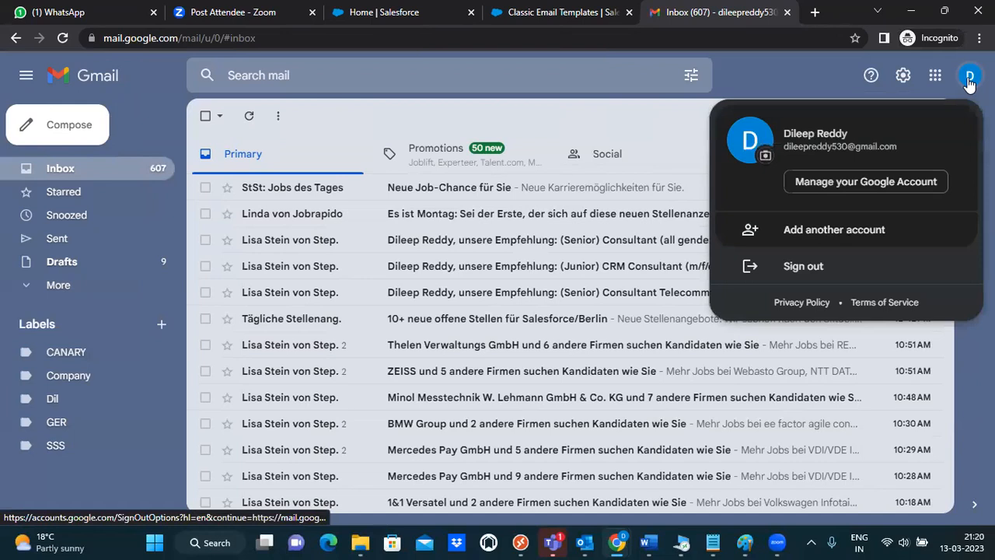
pyautogui.click(524, 59)
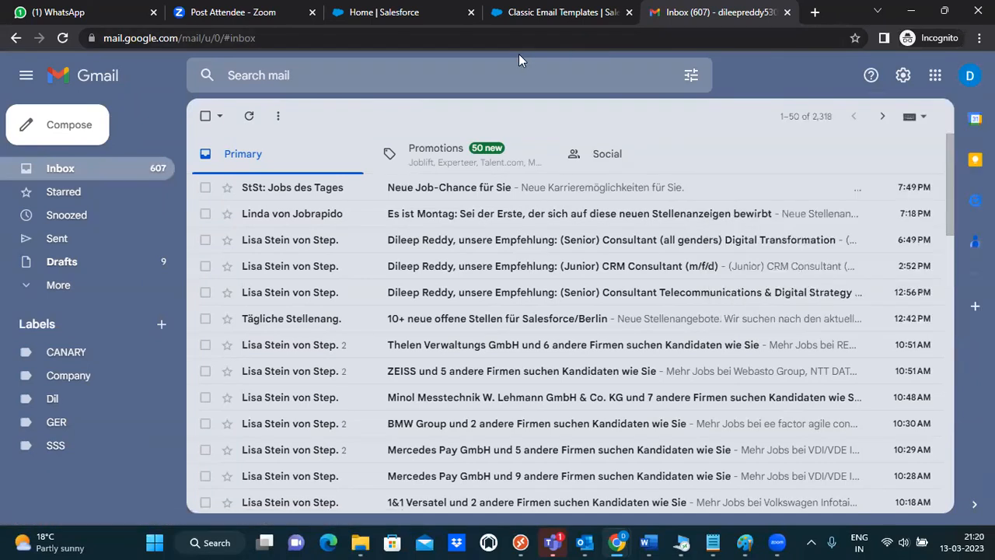
# - Return to the Salesforce template, reopen the merge field test, and look up the GenePoint account as the related record
pyautogui.click(529, 13)
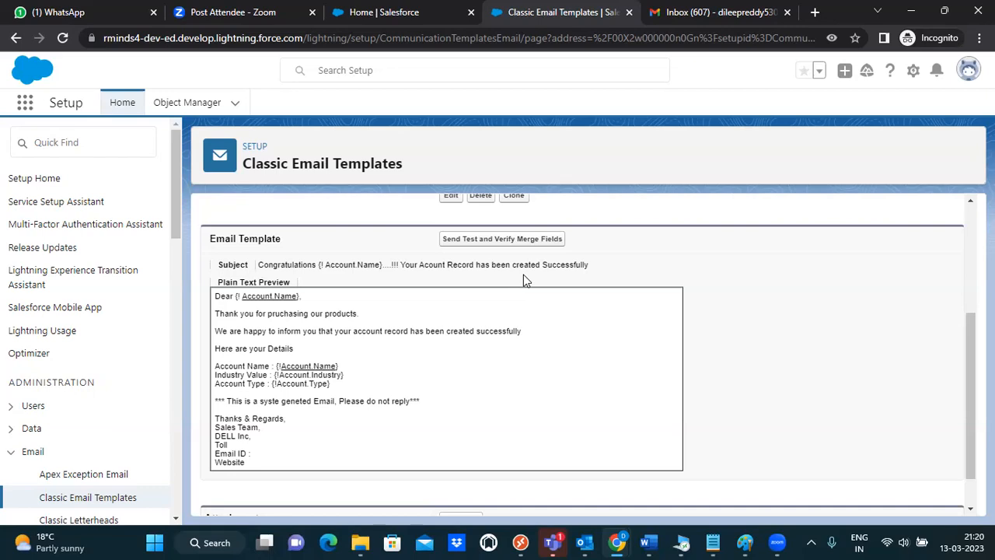
pyautogui.click(504, 241)
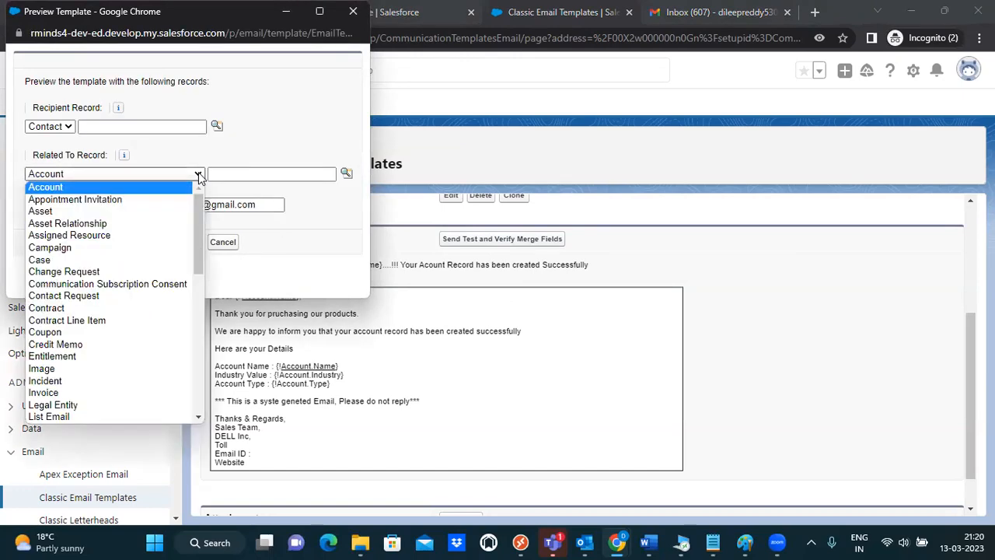
pyautogui.click(198, 173)
pyautogui.click(310, 173)
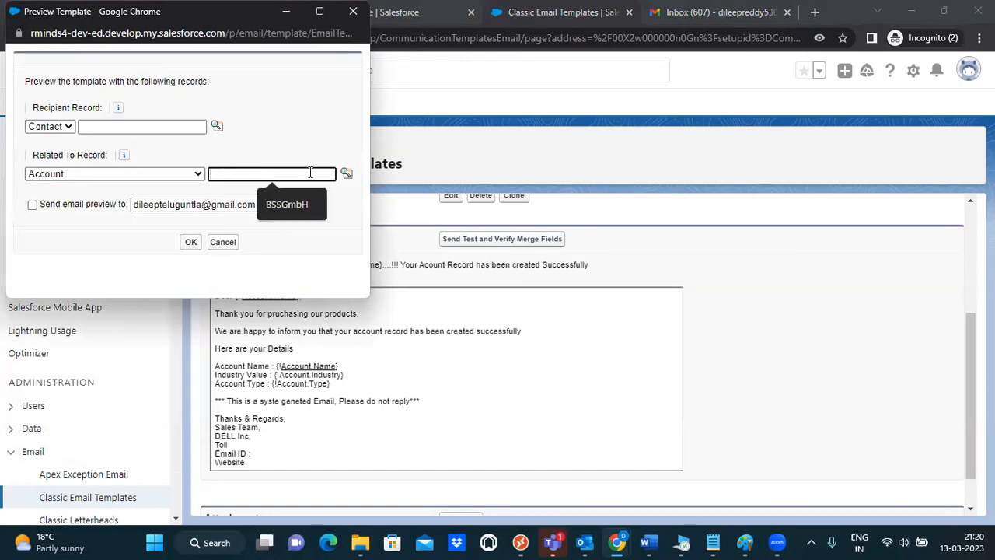
pyautogui.click(345, 173)
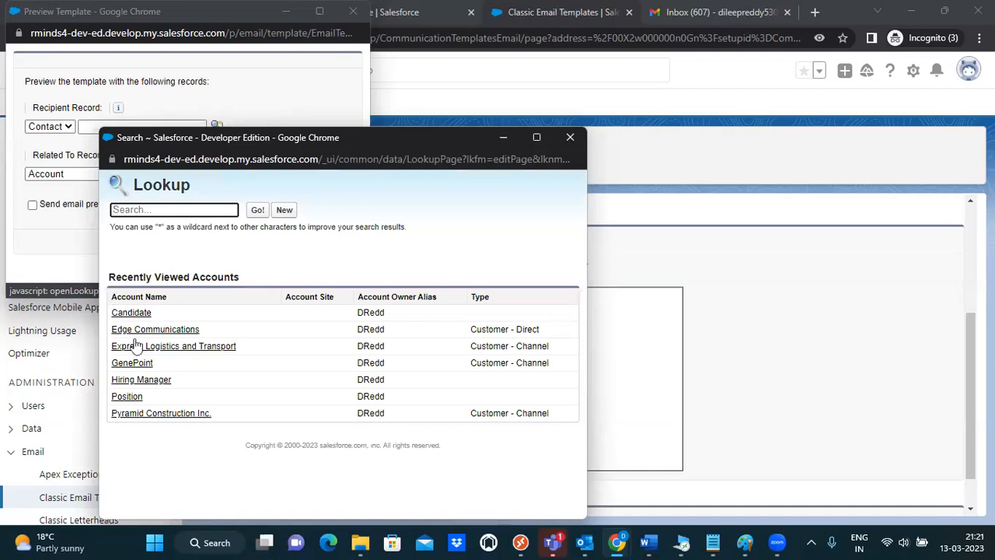
pyautogui.click(132, 362)
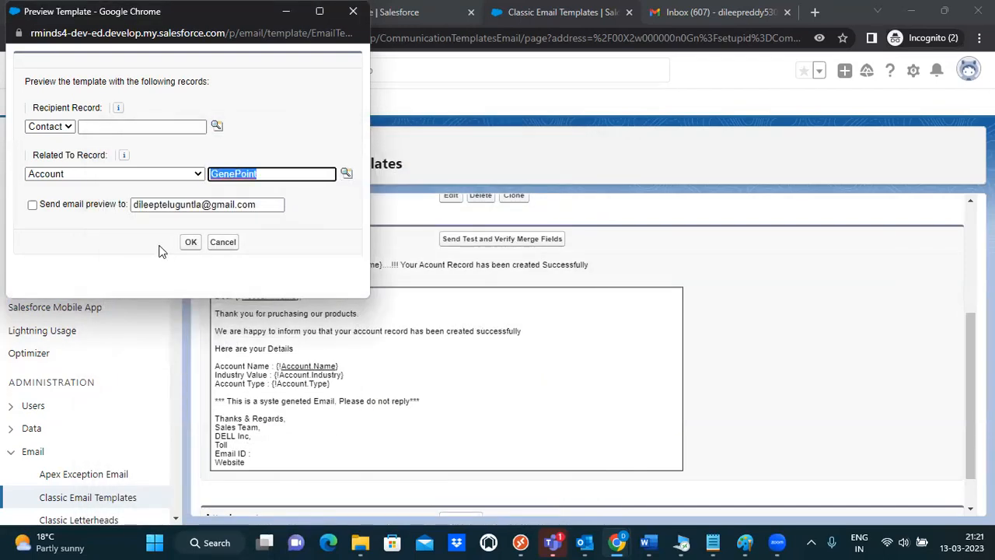
# - Enable sending the email preview, change the recipient to the signed-in Gmail account's e-mail address, and send the test
pyautogui.click(76, 205)
pyautogui.click(75, 206)
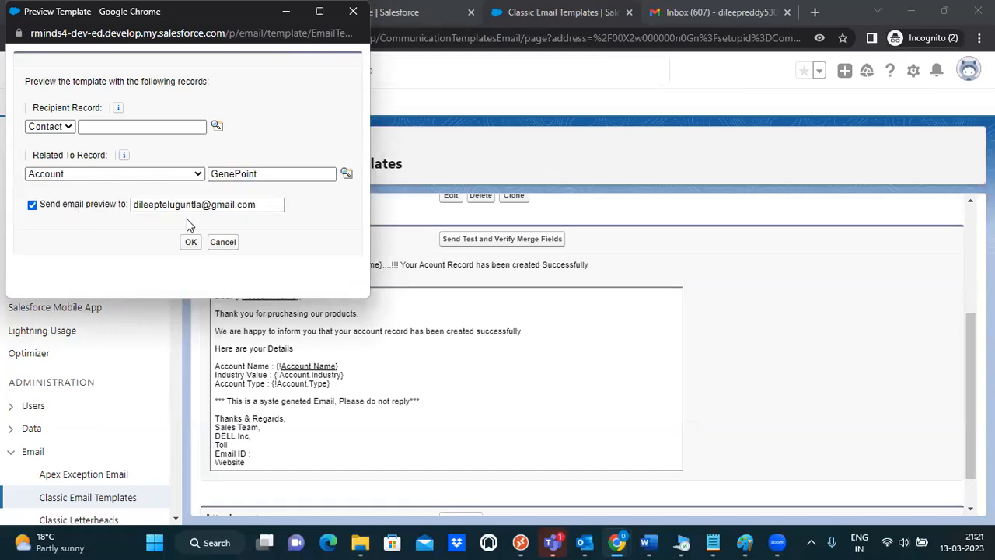
pyautogui.click(203, 204)
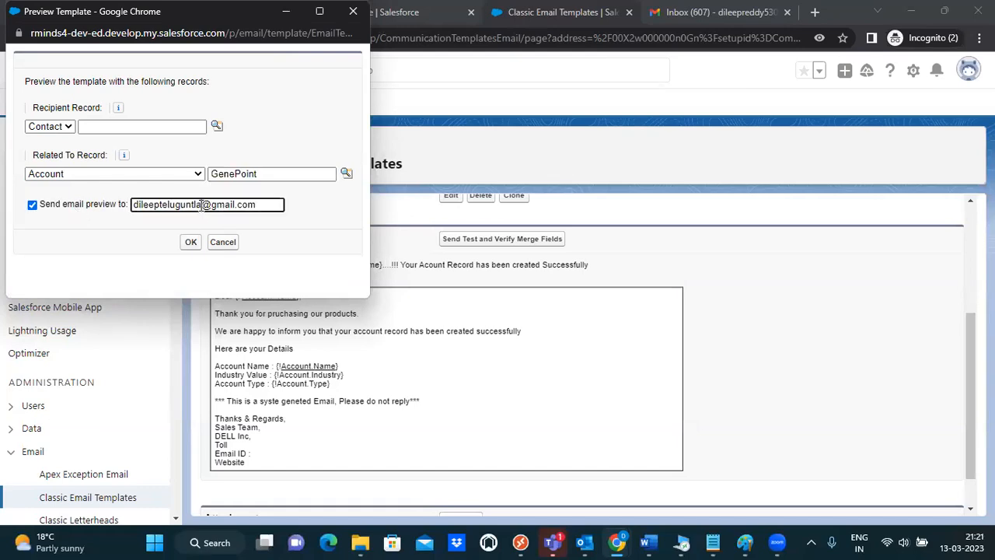
pyautogui.moveTo(201, 204); pyautogui.dragTo(161, 205)
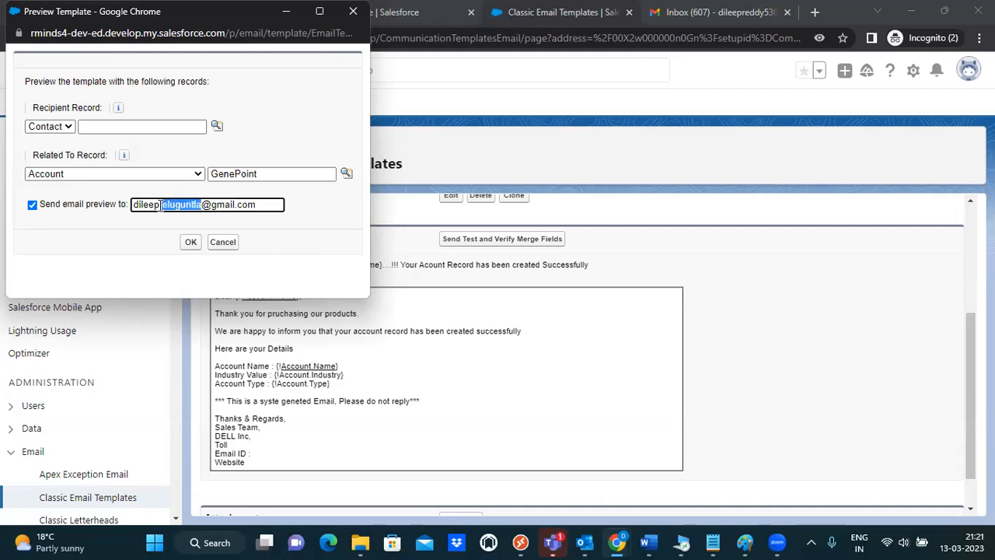
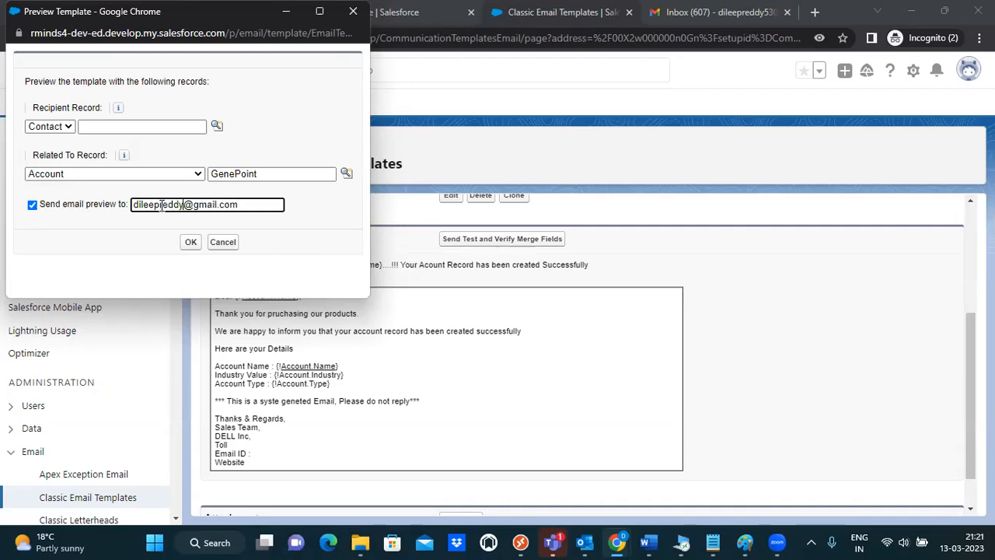
pyautogui.click(190, 241)
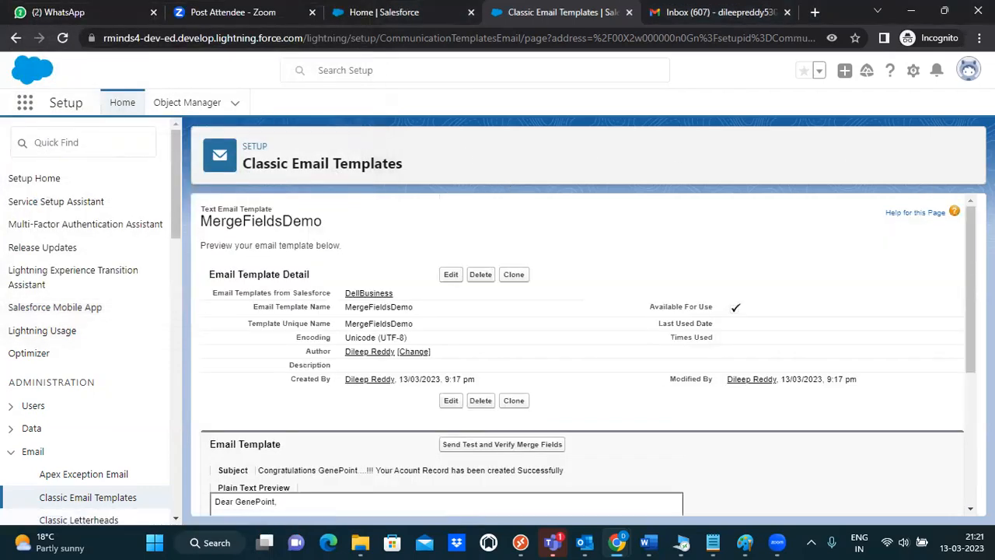
# - Read the received GenePoint congratulations email in Gmail and return to the Salesforce template
pyautogui.click(704, 13)
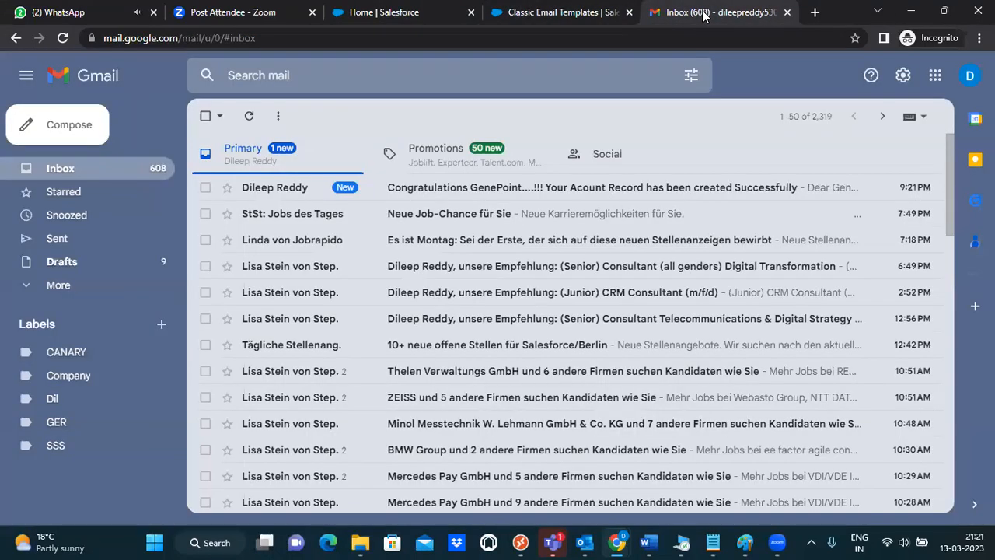
pyautogui.click(472, 191)
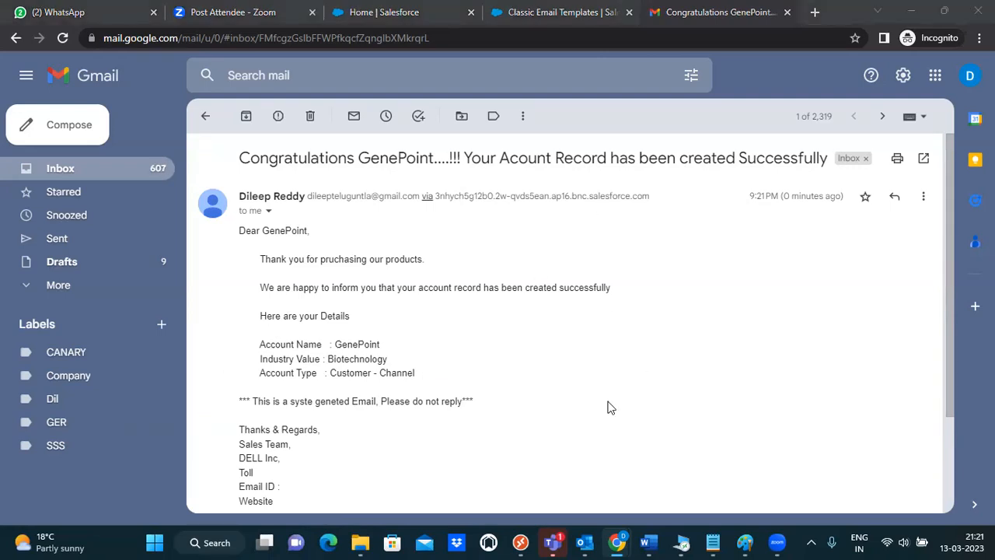
pyautogui.click(558, 13)
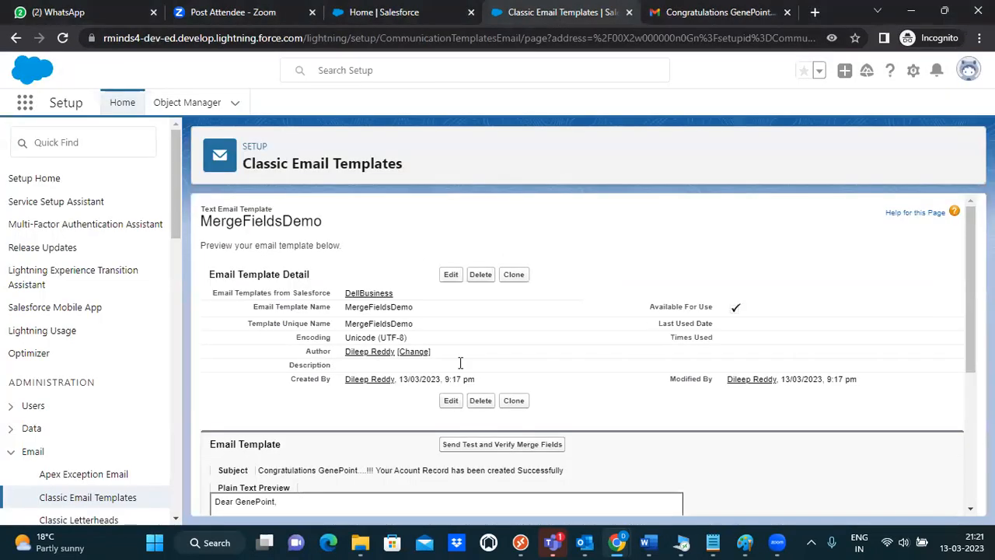
# - Start another merge field test and look up the Express Logistics and Transport account as the related record
pyautogui.click(502, 444)
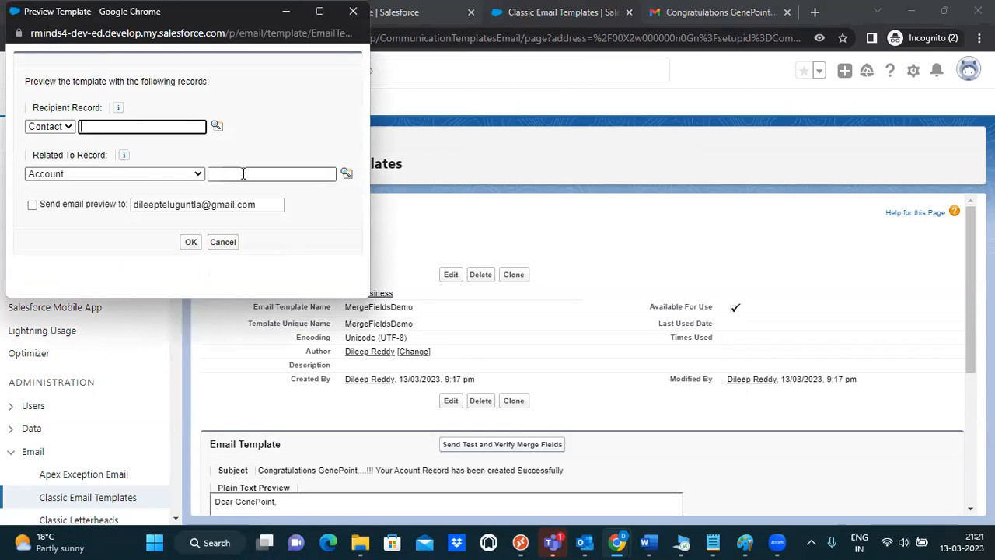
pyautogui.click(309, 174)
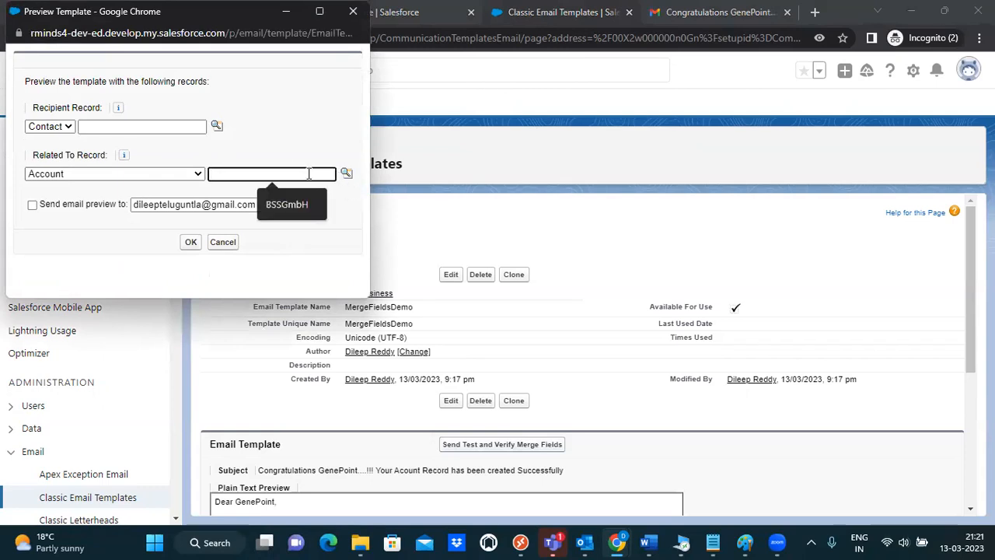
pyautogui.click(346, 173)
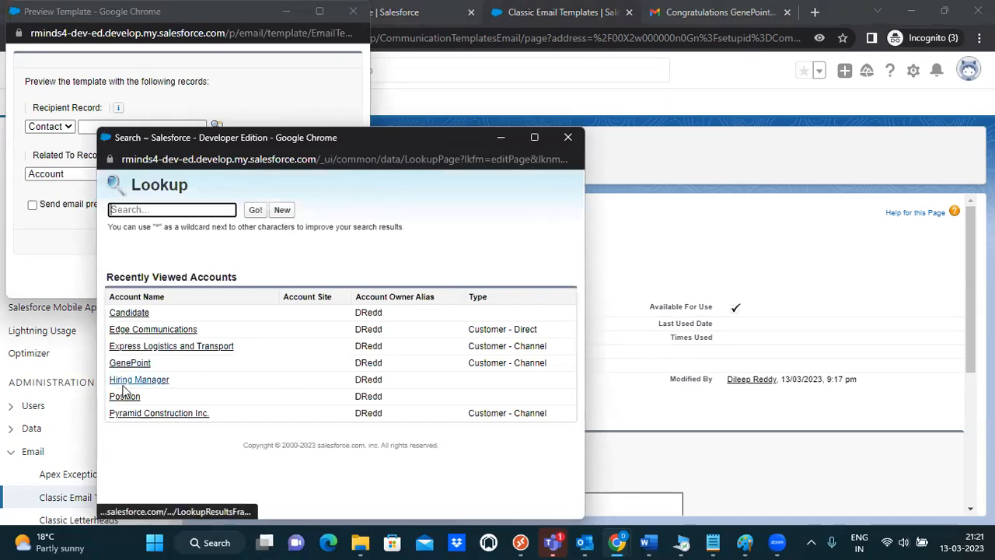
pyautogui.click(139, 347)
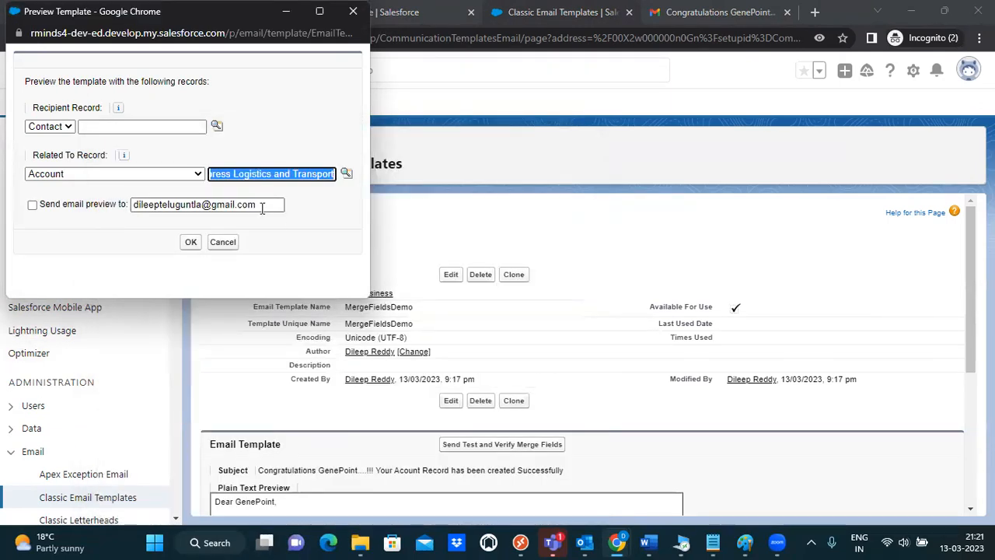
# - Replace the preview recipient's e-mail address with the copied one, enable sending the email preview, and send the test
pyautogui.tripleClick(262, 208)
pyautogui.press('BackSpace')
pyautogui.hotkey('ctrl', 'v')
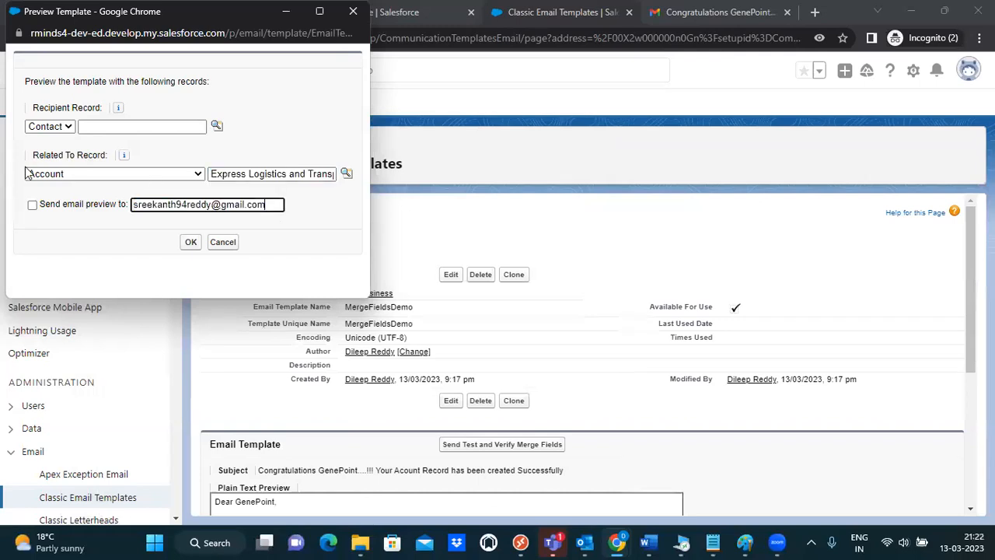
pyautogui.click(32, 205)
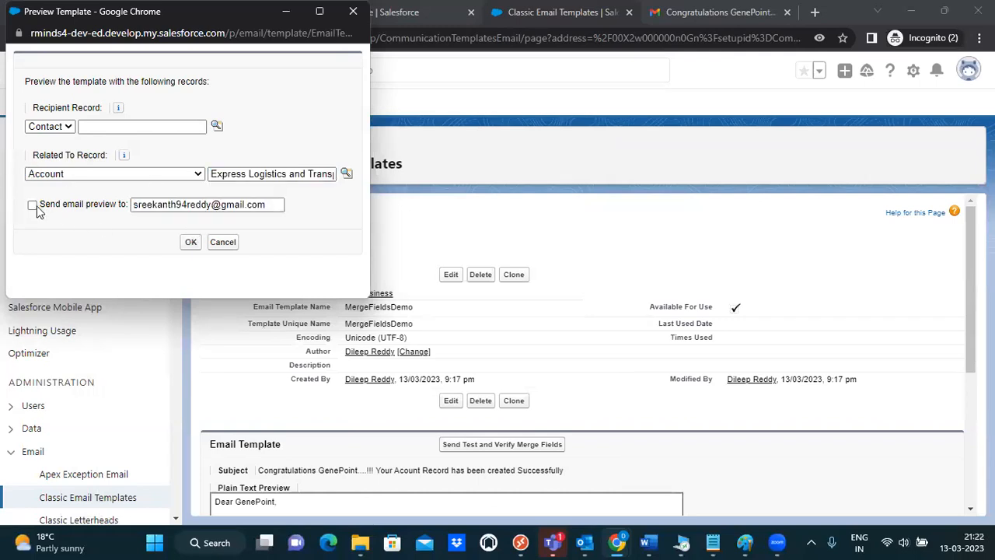
pyautogui.click(190, 242)
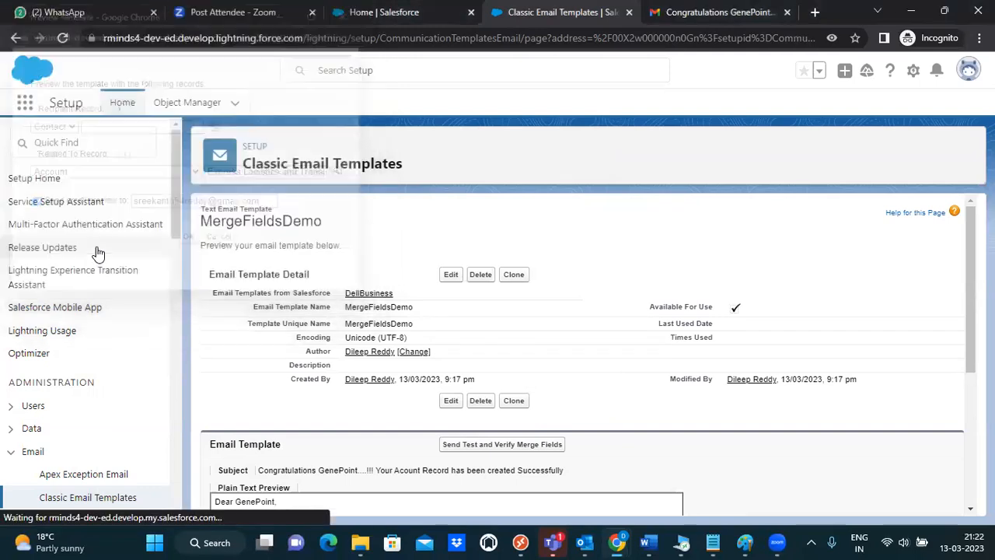
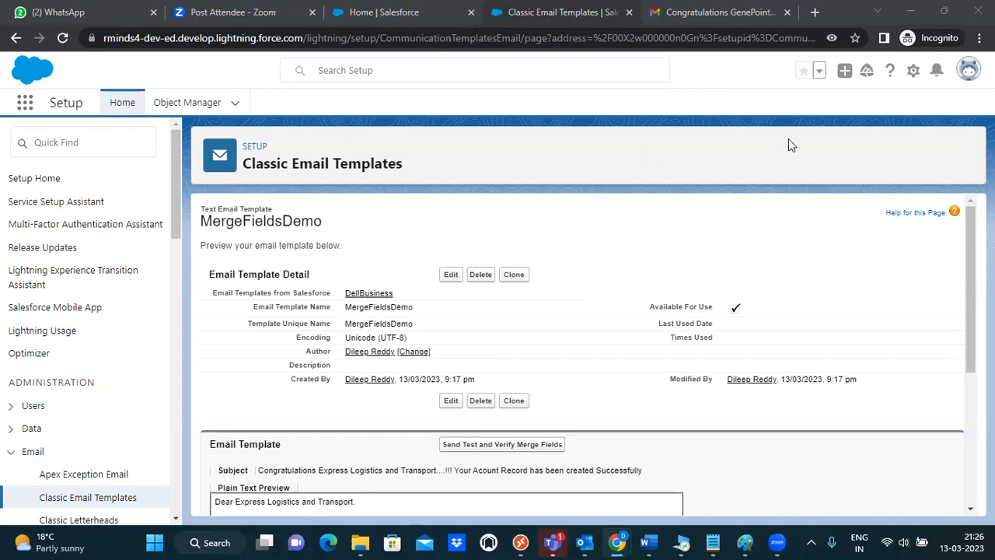
# - Switch the org from Lightning Experience to Salesforce Classic
pyautogui.click(916, 71)
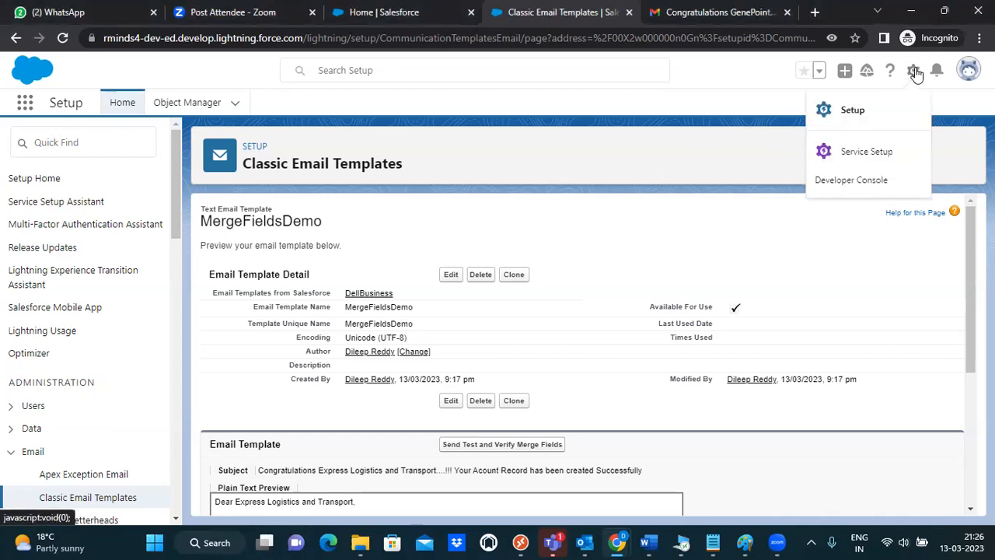
pyautogui.click(969, 70)
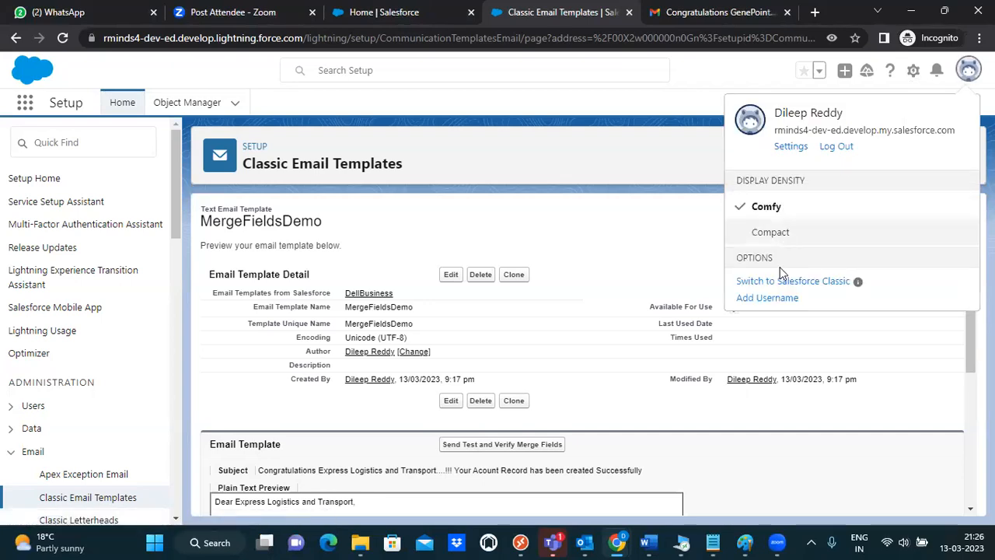
pyautogui.click(782, 284)
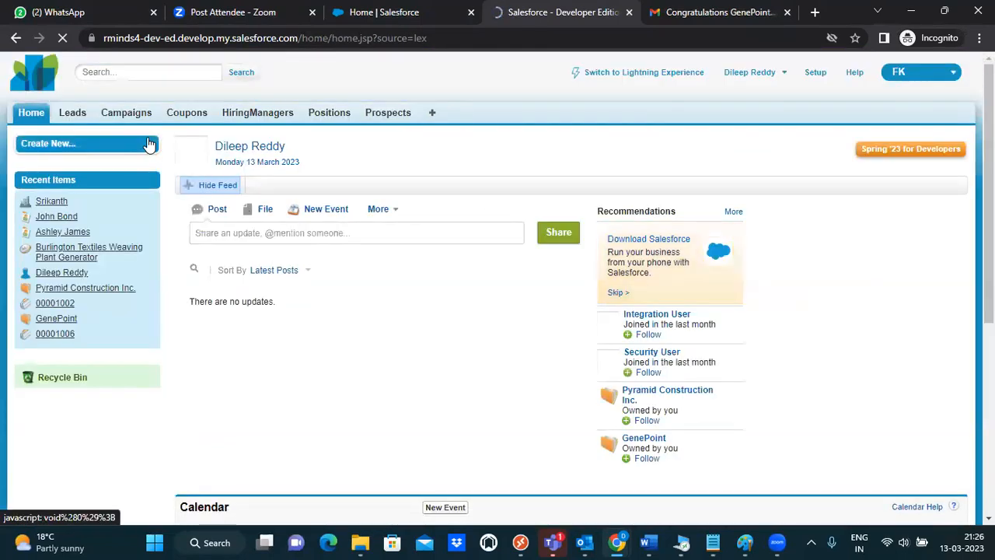
# - Open the Classic Letterheads list from the Communication Templates in Setup, continuing past the Understanding Letterheads introduction
pyautogui.click(811, 78)
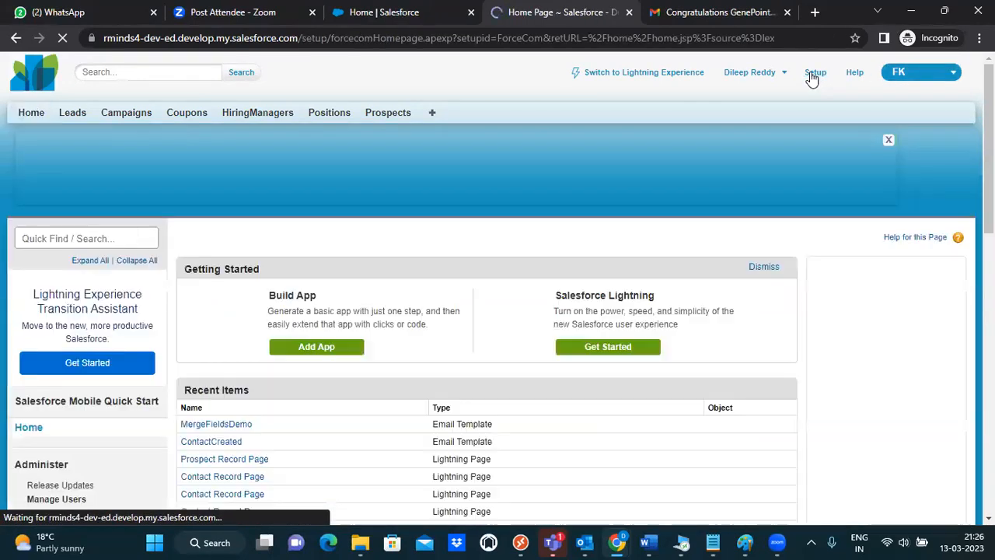
pyautogui.scroll(-4, 942, 455)
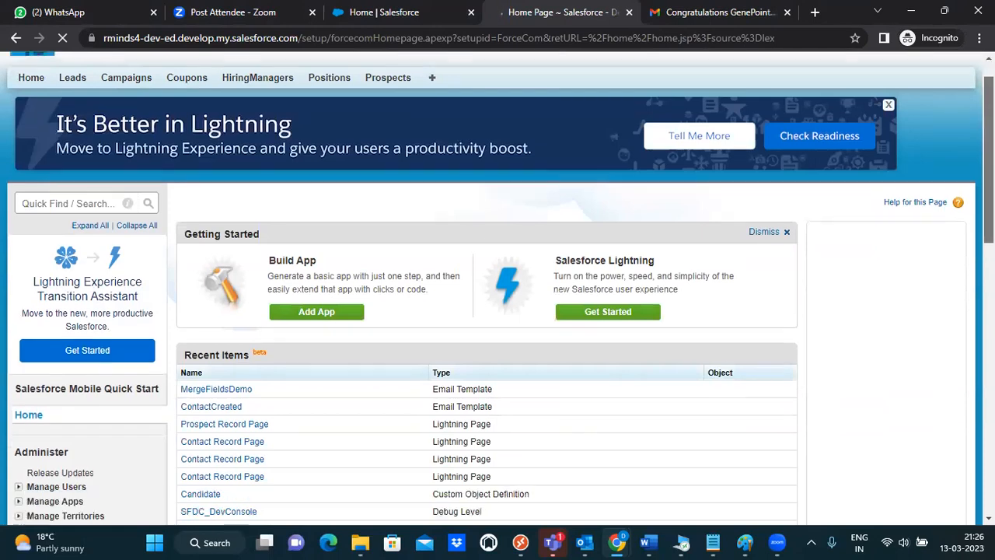
pyautogui.scroll(-1, 942, 334)
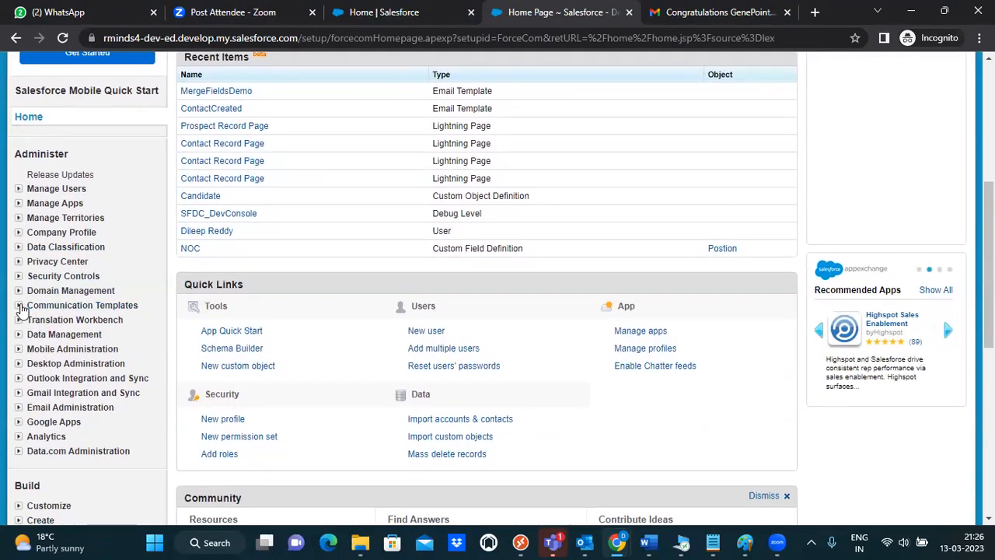
pyautogui.click(19, 306)
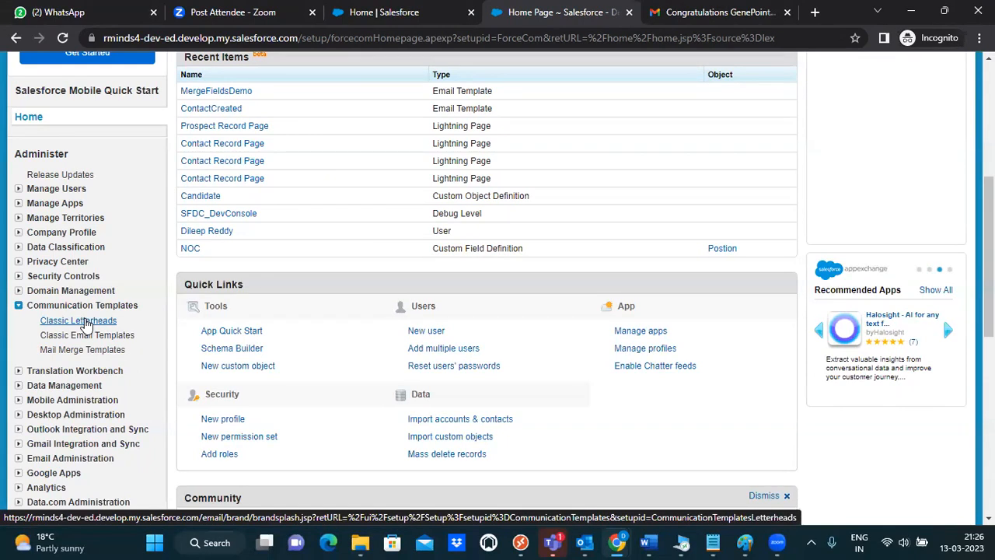
pyautogui.click(86, 324)
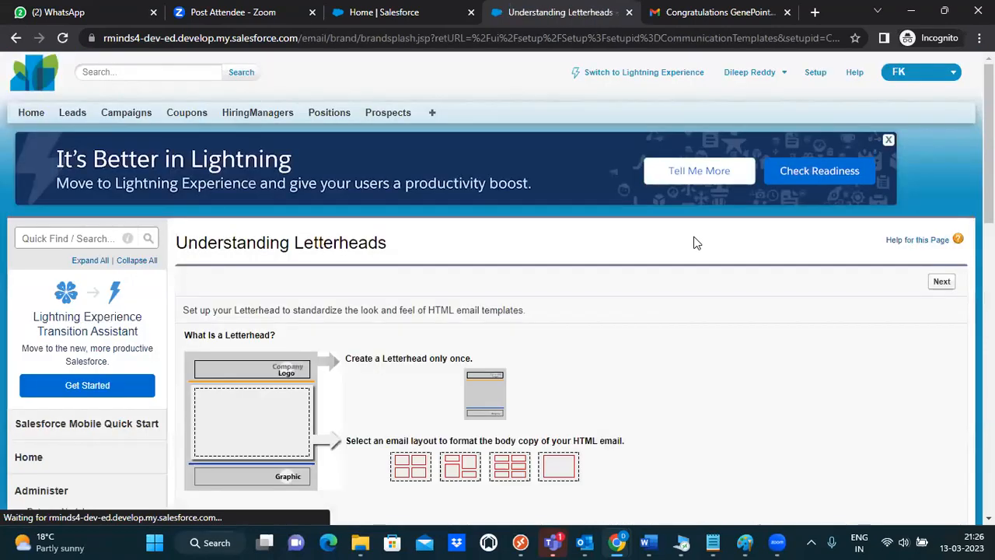
pyautogui.moveTo(989, 156); pyautogui.dragTo(988, 207)
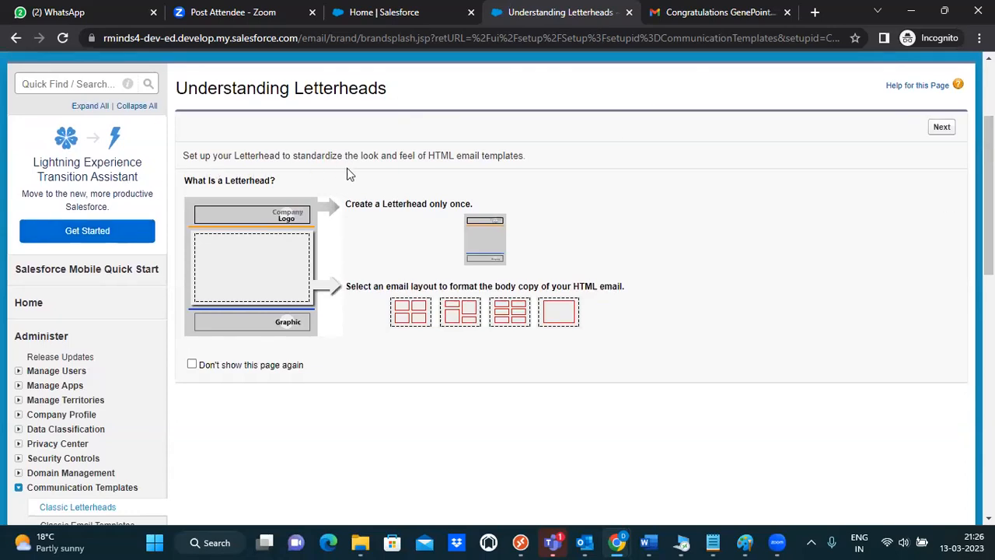
pyautogui.click(943, 127)
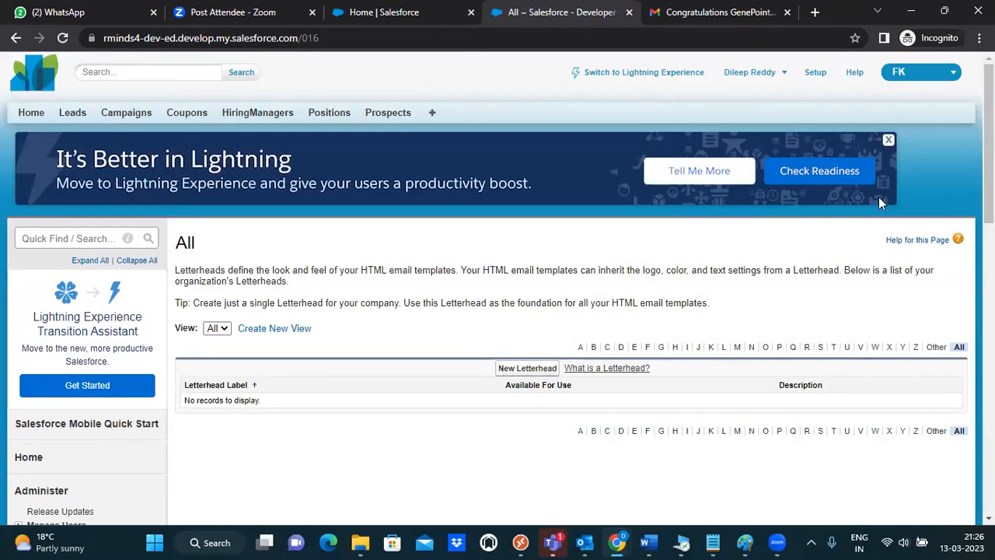
pyautogui.scroll(-2, 988, 156)
pyautogui.scroll(-3, 987, 155)
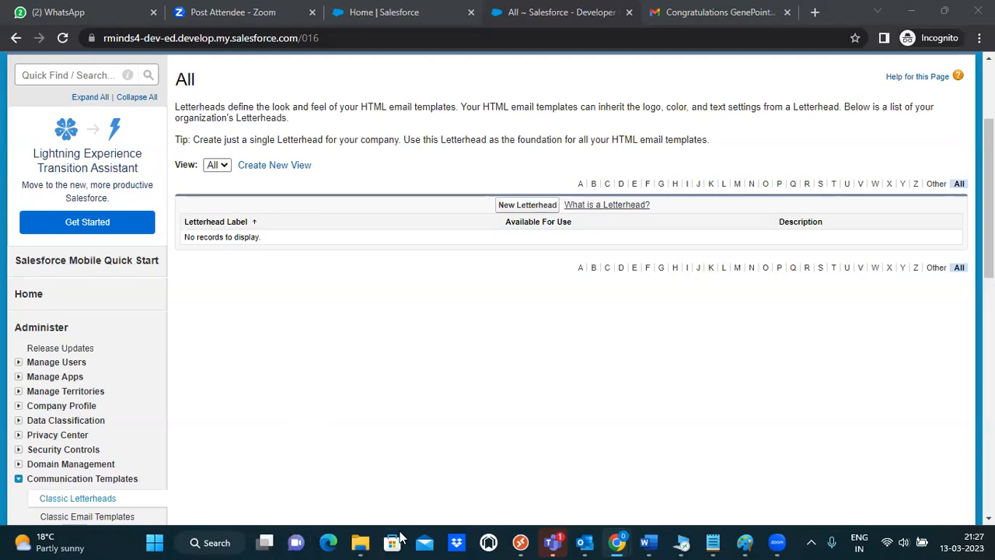
# - Start a new letterhead with the label Test and the unique name Test
pyautogui.click(519, 212)
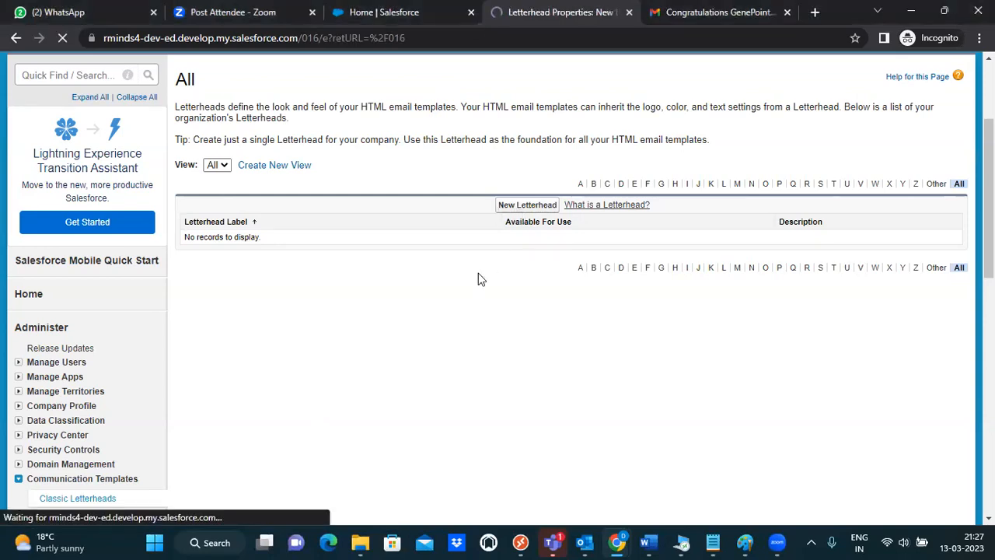
pyautogui.scroll(-2, 337, 202)
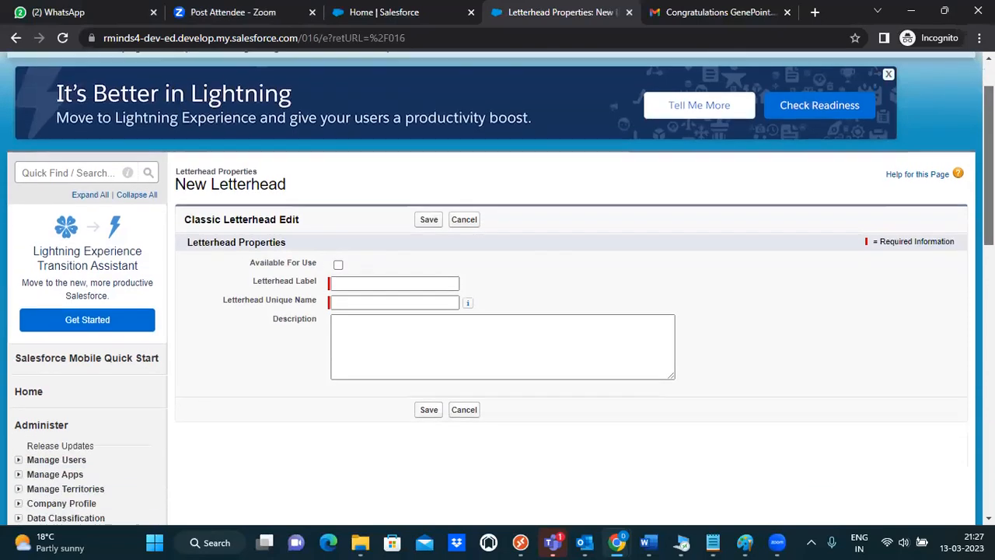
pyautogui.click(358, 217)
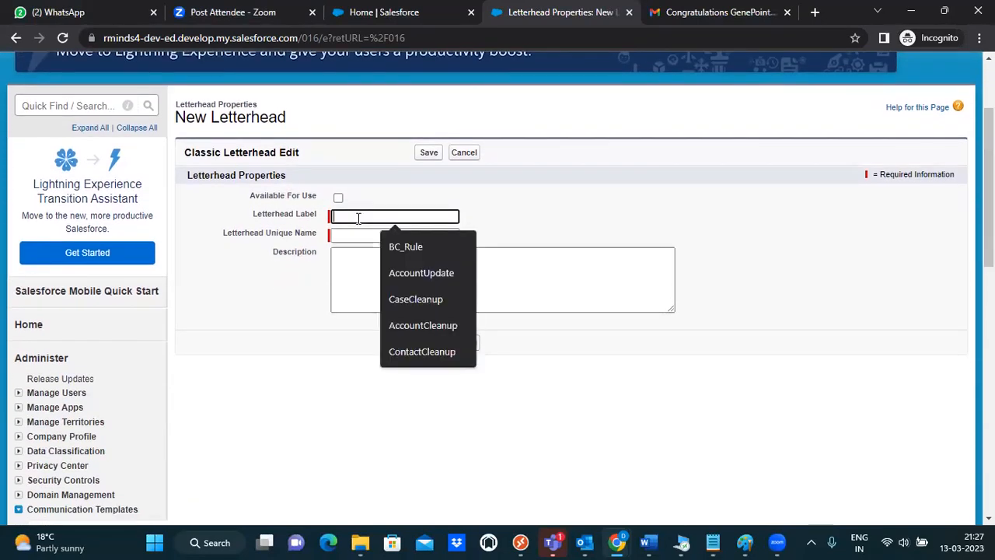
pyautogui.write('Test')
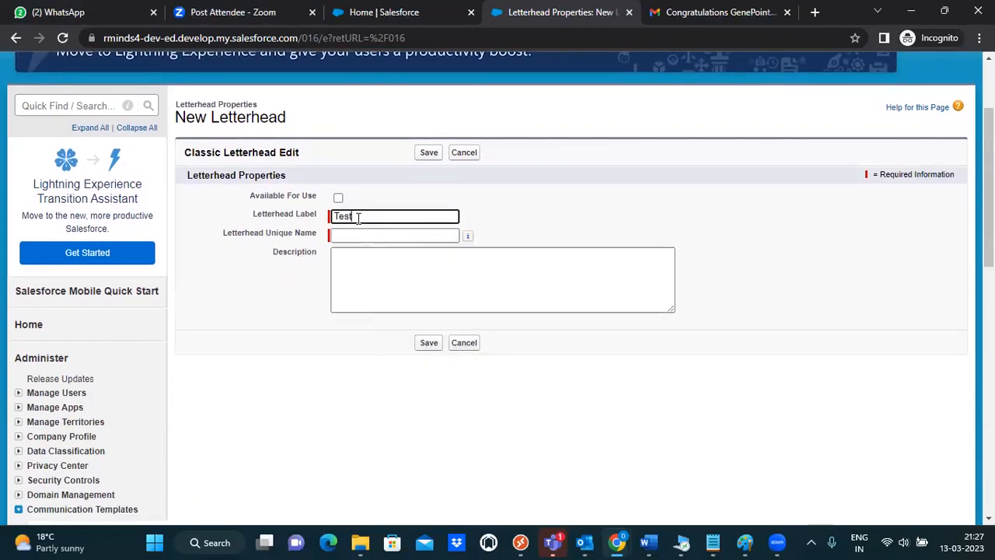
pyautogui.press('Tab')
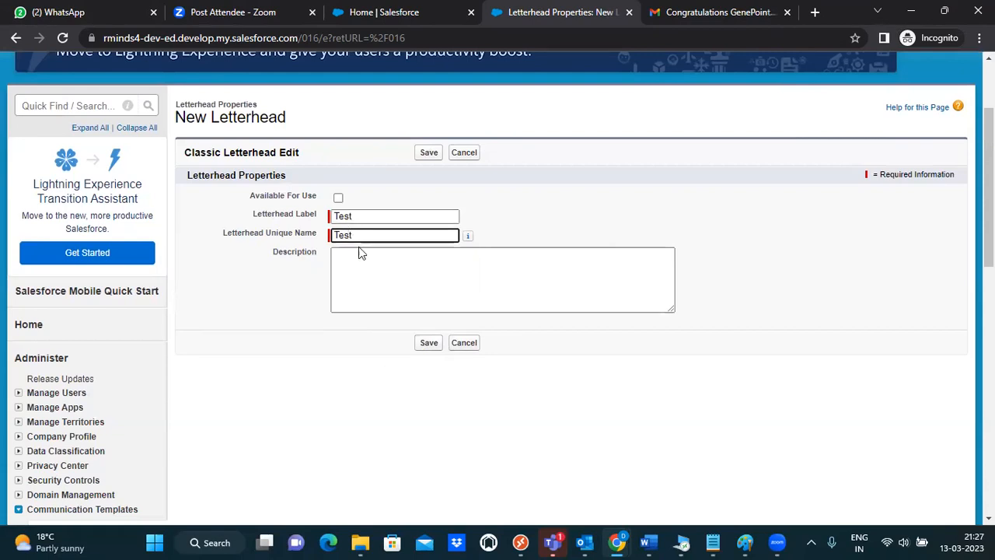
# - Describe the letterhead as "This is a Demo LetterHead" and save its properties
pyautogui.click(359, 259)
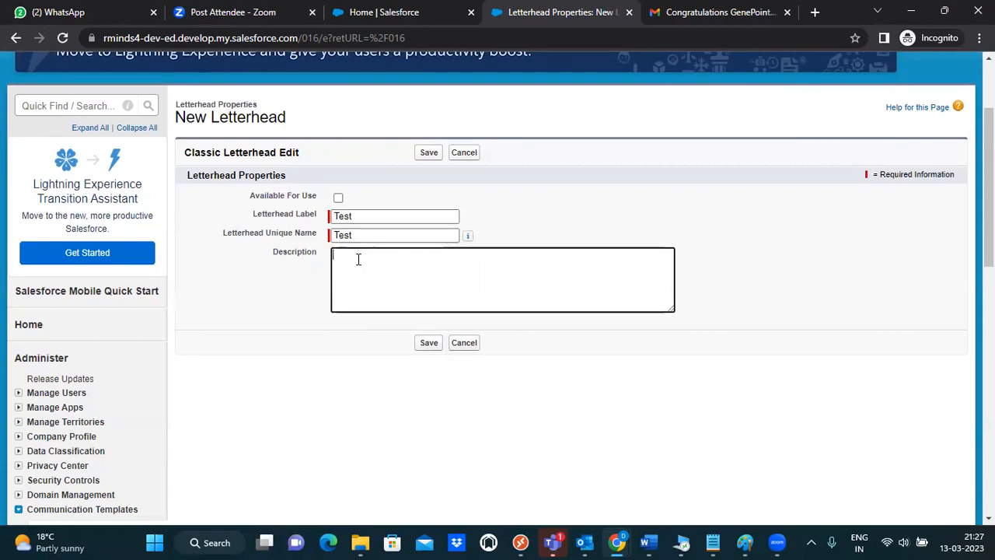
pyautogui.write('This is')
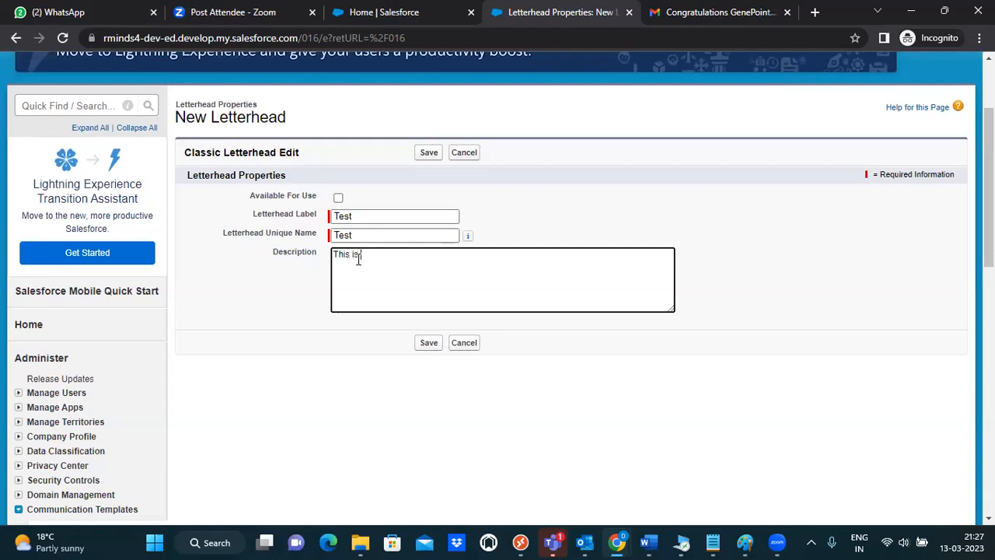
pyautogui.write(' a Demo LetterHead')
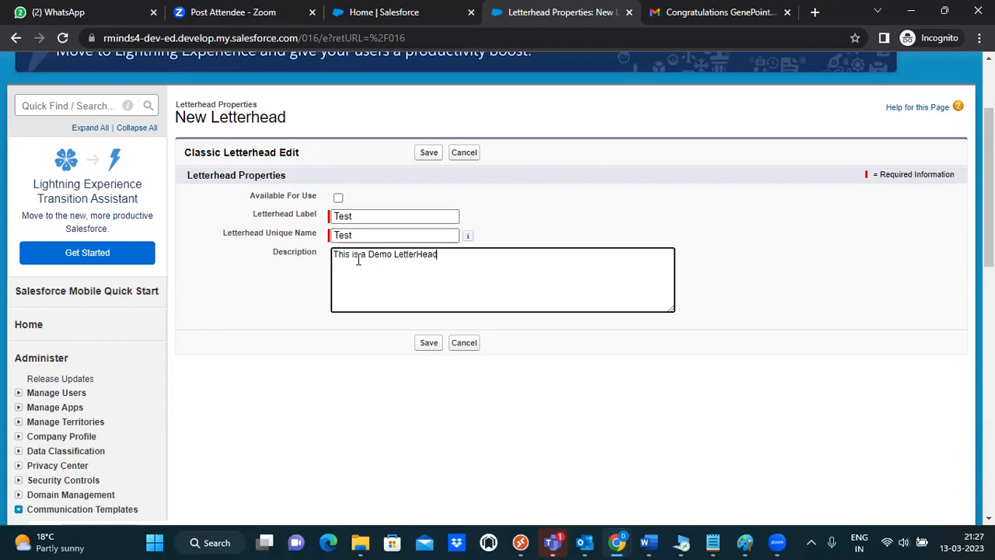
pyautogui.click(430, 343)
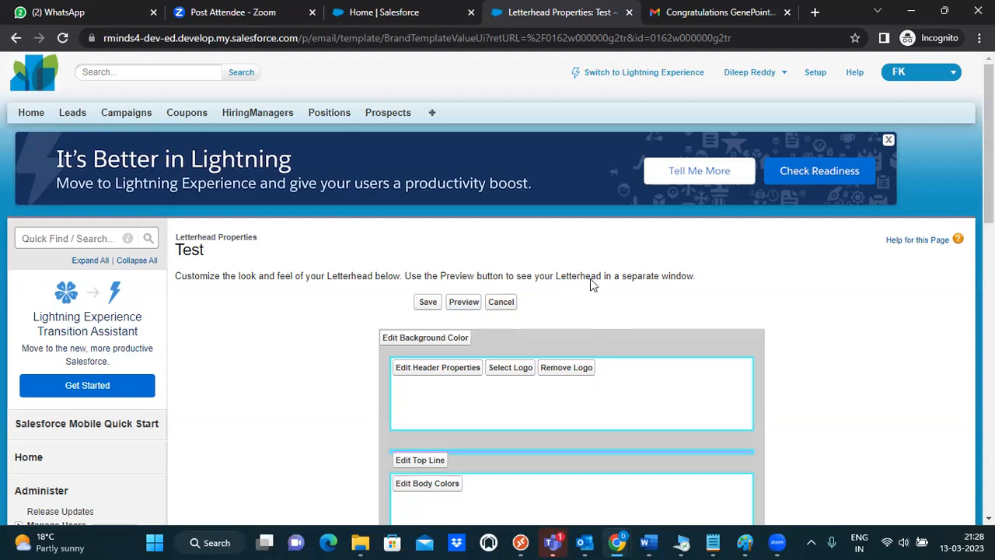
# - Examine the Test letterhead's layout, from the background and header through the body and footer to the dividing lines
pyautogui.doubleClick(580, 355)
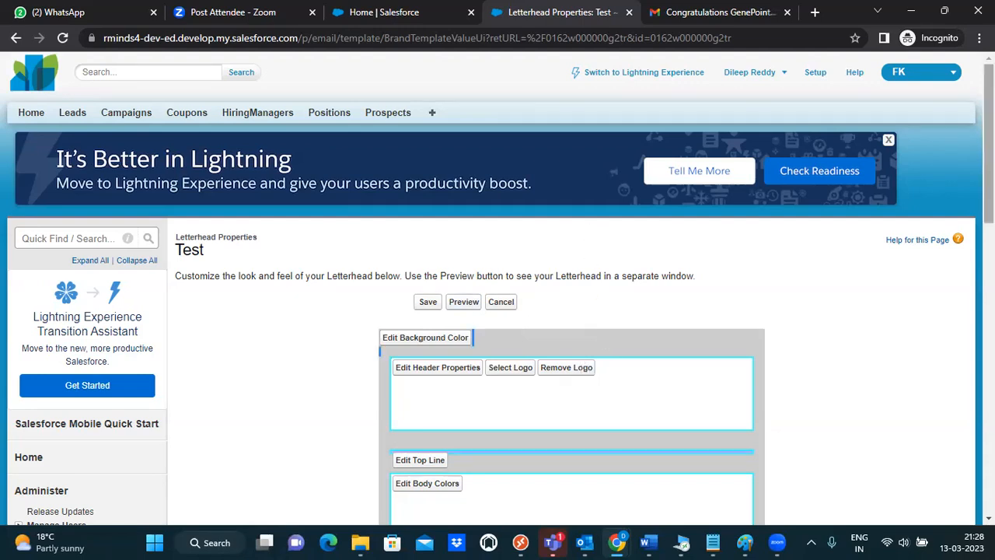
pyautogui.scroll(-4, 497, 288)
pyautogui.scroll(1, 498, 287)
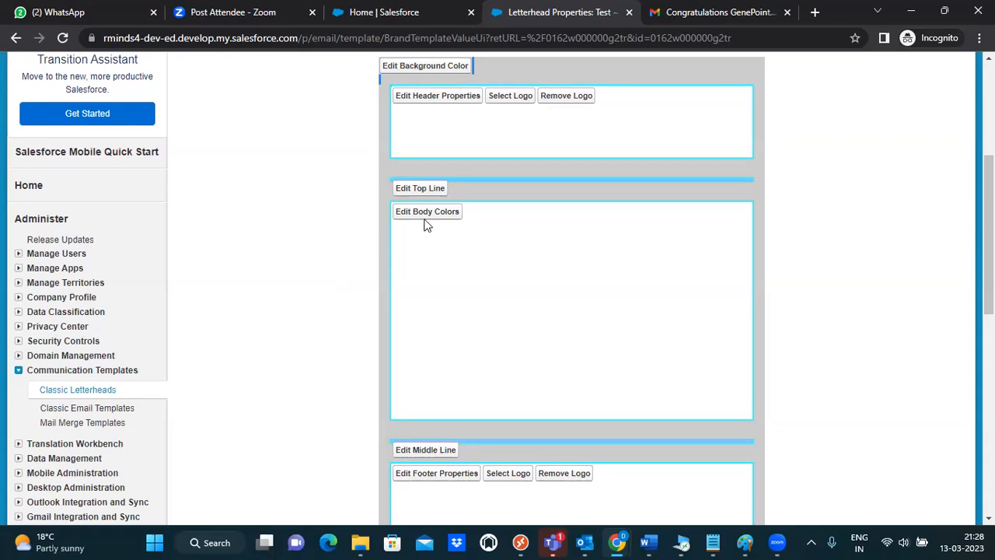
pyautogui.scroll(-3, 986, 234)
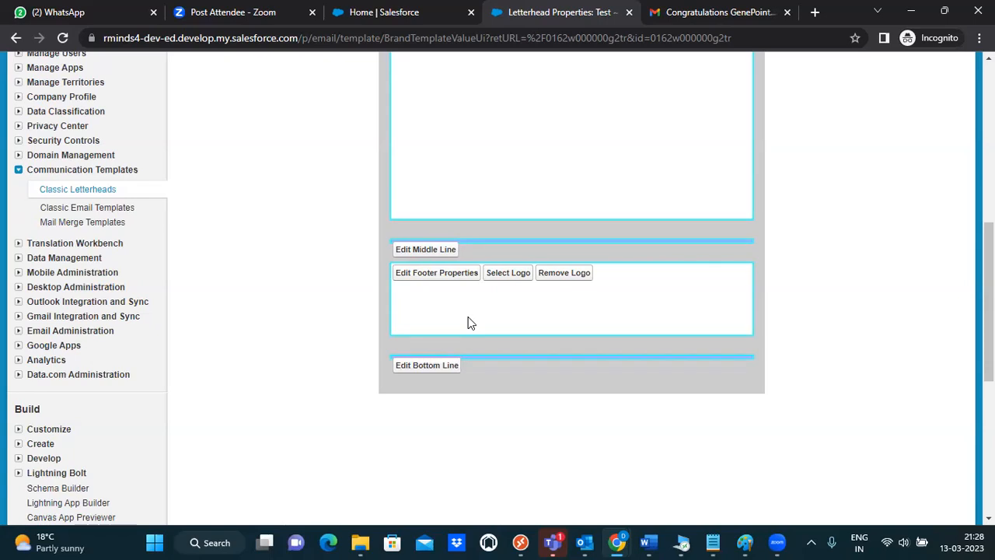
pyautogui.moveTo(988, 302); pyautogui.dragTo(988, 260)
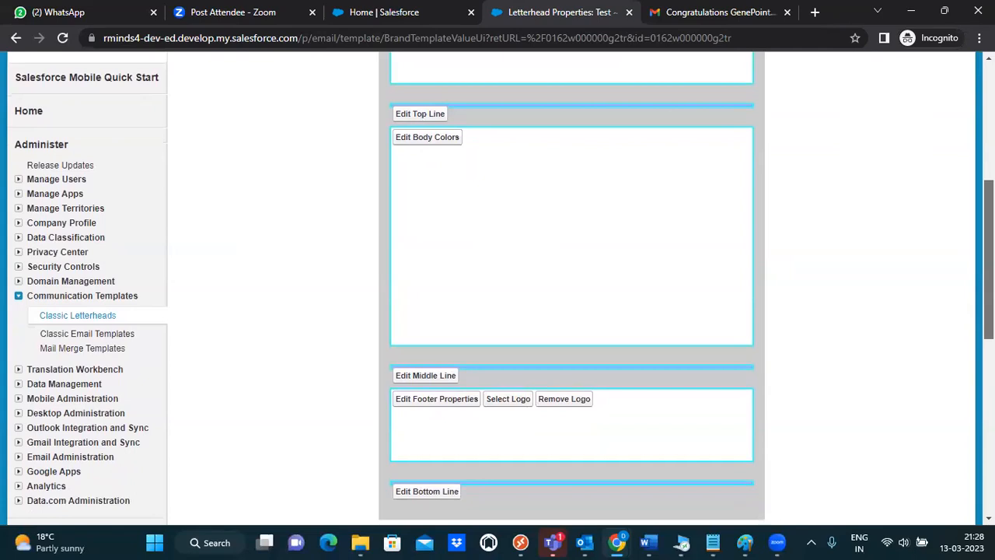
pyautogui.moveTo(989, 259); pyautogui.dragTo(988, 260)
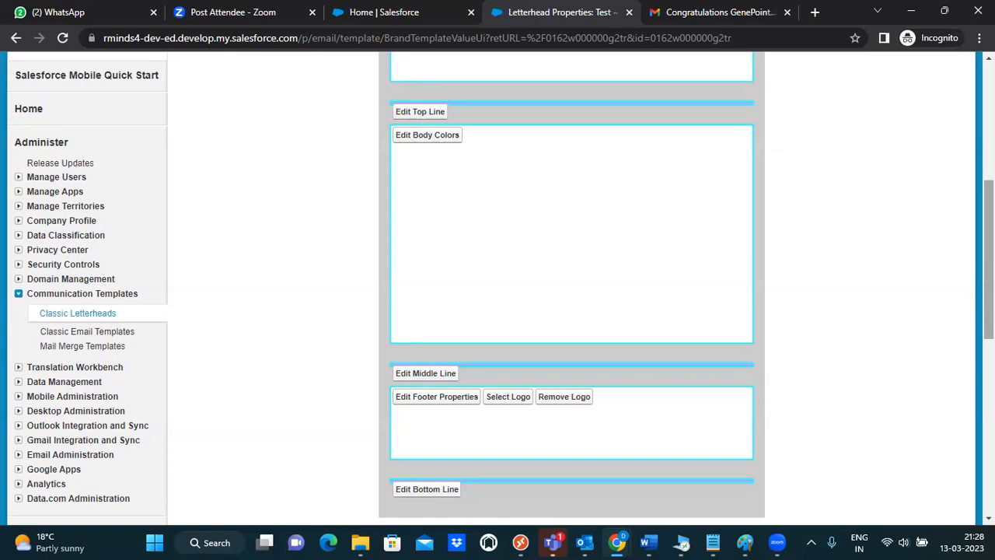
pyautogui.moveTo(988, 259); pyautogui.dragTo(962, 283)
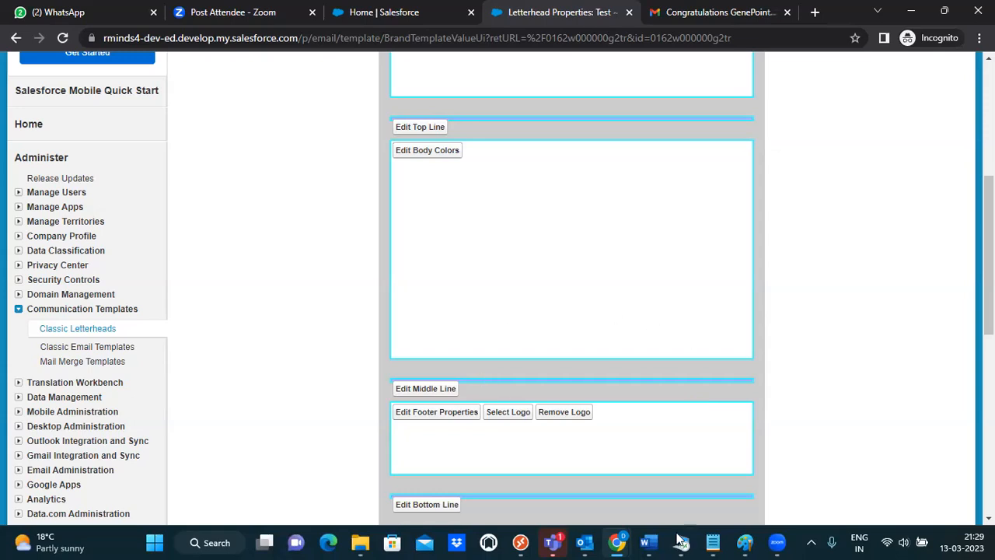
# - Switch to the SalesforceClass3 notes in Notepad and add blank lines below the Website line of Assigment 15
pyautogui.moveTo(709, 542)
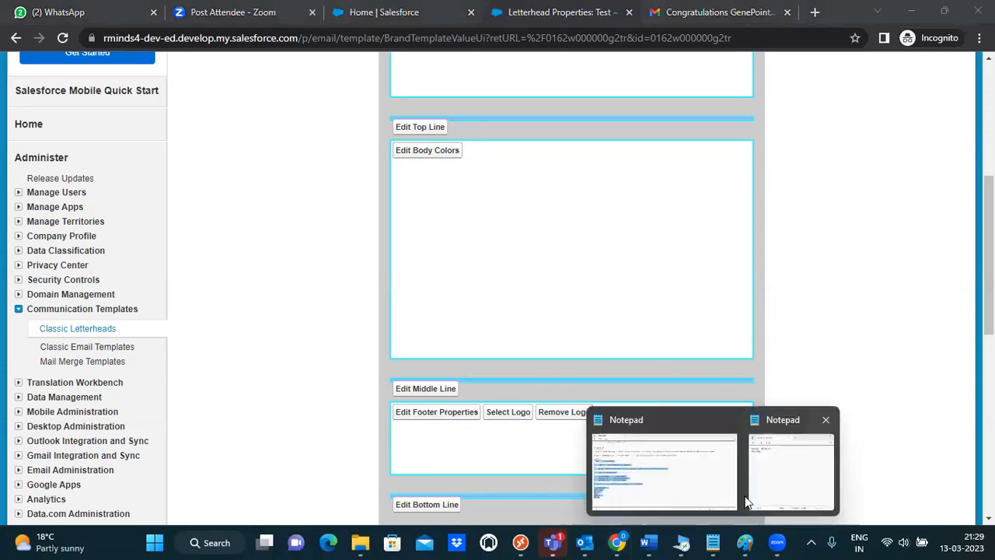
pyautogui.click(651, 482)
pyautogui.click(73, 435)
pyautogui.press('Return')
pyautogui.press('Return')
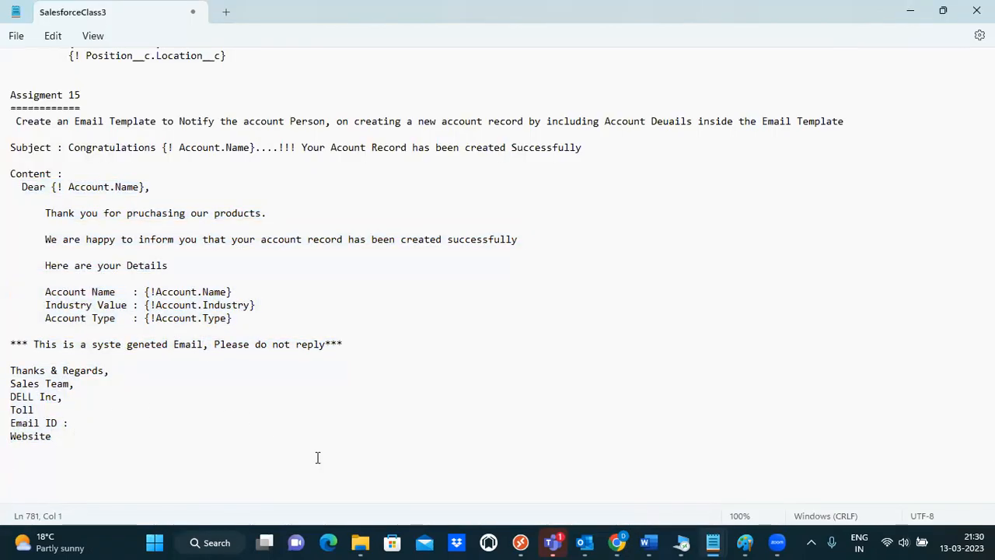
pyautogui.click(541, 532)
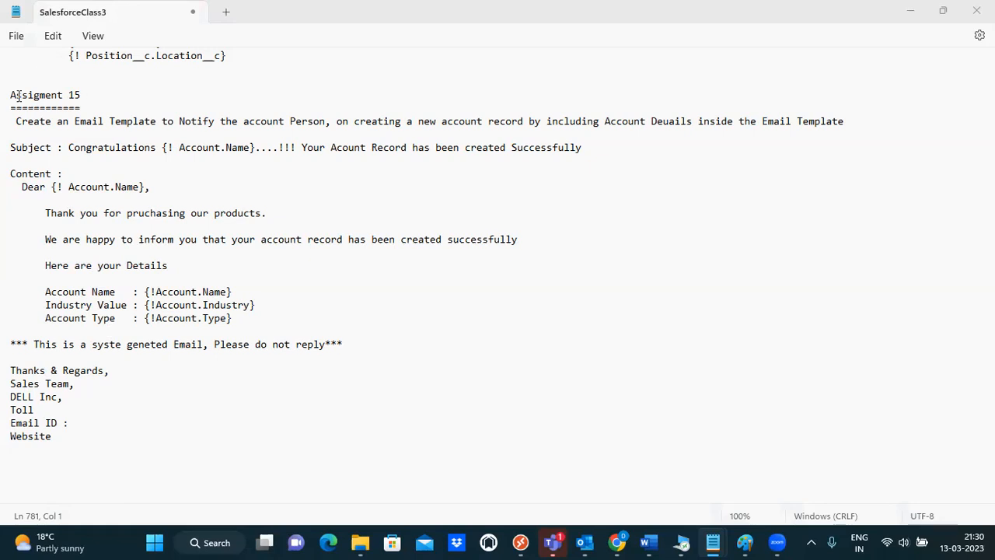
# - Copy the underlined Assigment 15 heading to the end of the notes and renumber the copy as Assigment 16
pyautogui.moveTo(11, 95); pyautogui.dragTo(81, 107)
pyautogui.hotkey('ctrl', 'c')
pyautogui.click(62, 453)
pyautogui.press('Down')
pyautogui.hotkey('ctrl', 'v')
pyautogui.click(87, 462)
pyautogui.press('BackSpace')
pyautogui.write('6')
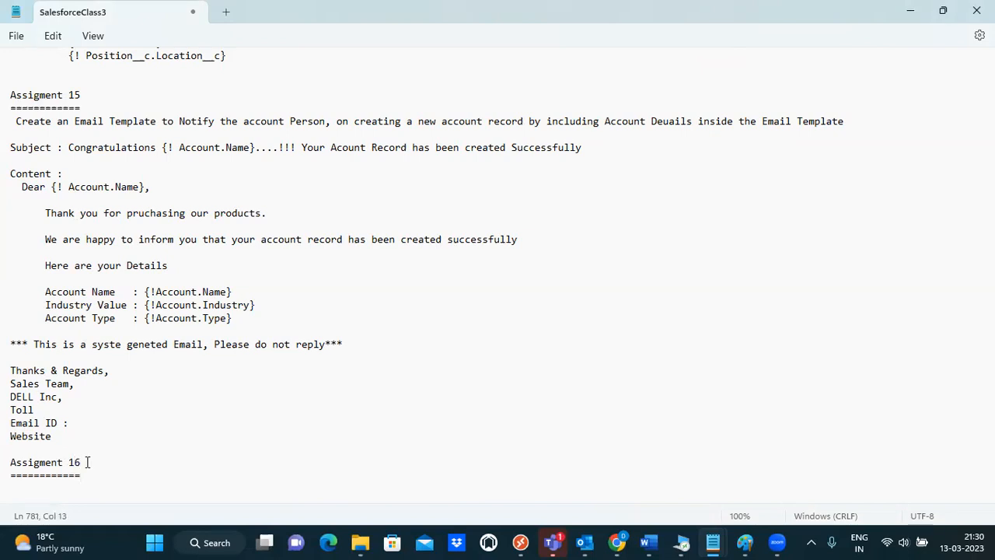
# - Duplicate the underlined Assigment 16 heading below itself and renumber the copy as Assigment 17
pyautogui.moveTo(89, 474); pyautogui.dragTo(7, 464)
pyautogui.hotkey('ctrl', 'c')
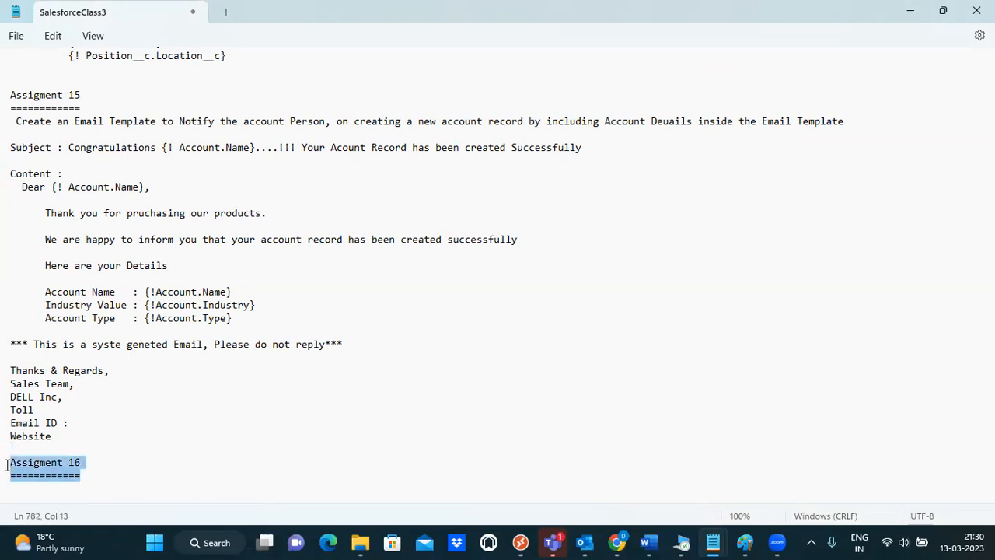
pyautogui.click(104, 475)
pyautogui.press('Return')
pyautogui.press('Return')
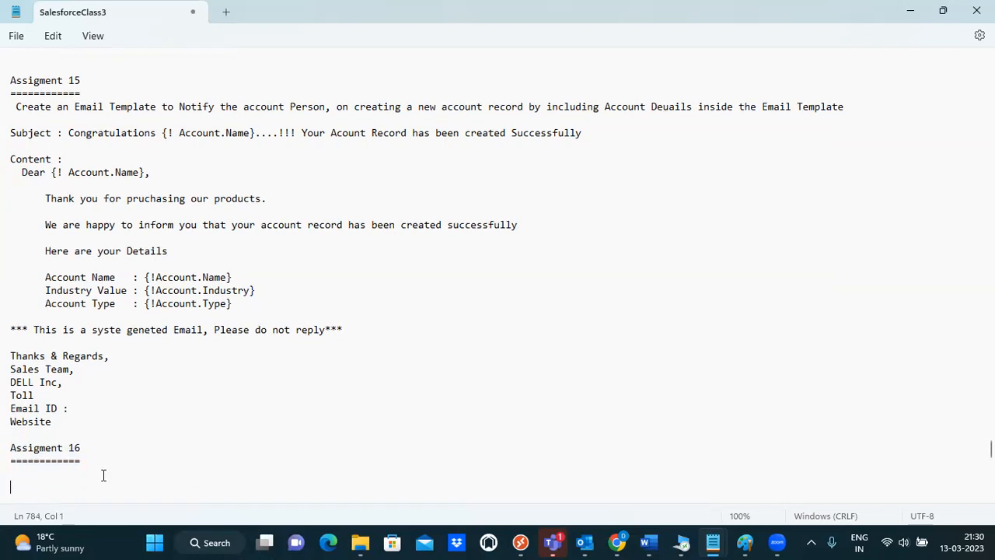
pyautogui.hotkey('ctrl', 'v')
pyautogui.click(88, 471)
pyautogui.press('BackSpace')
pyautogui.write('7')
# - Below the Assigment 16 heading, leave a blank line and write "Create an Email Template to Notify the Hiring Manager"
pyautogui.click(22, 459)
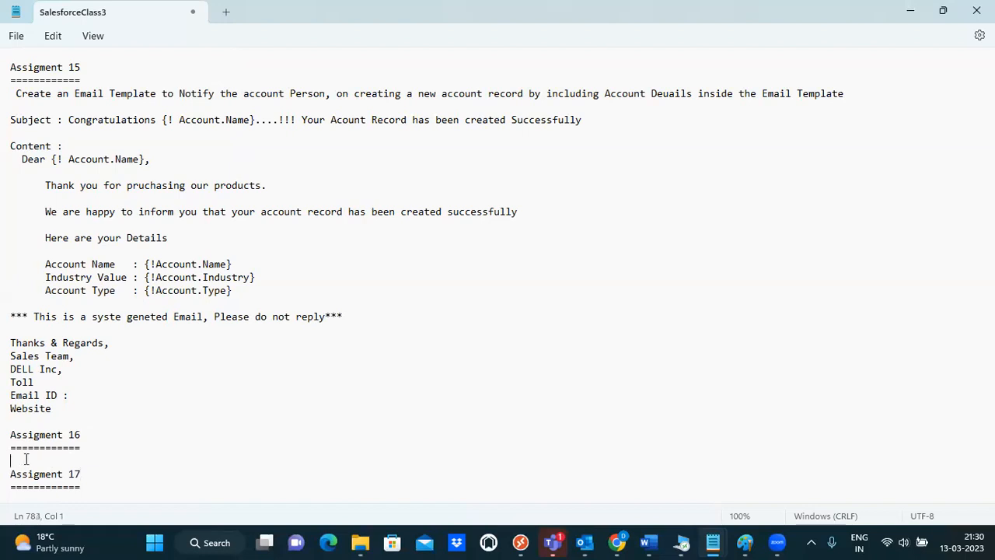
pyautogui.press('Return')
pyautogui.press('Return')
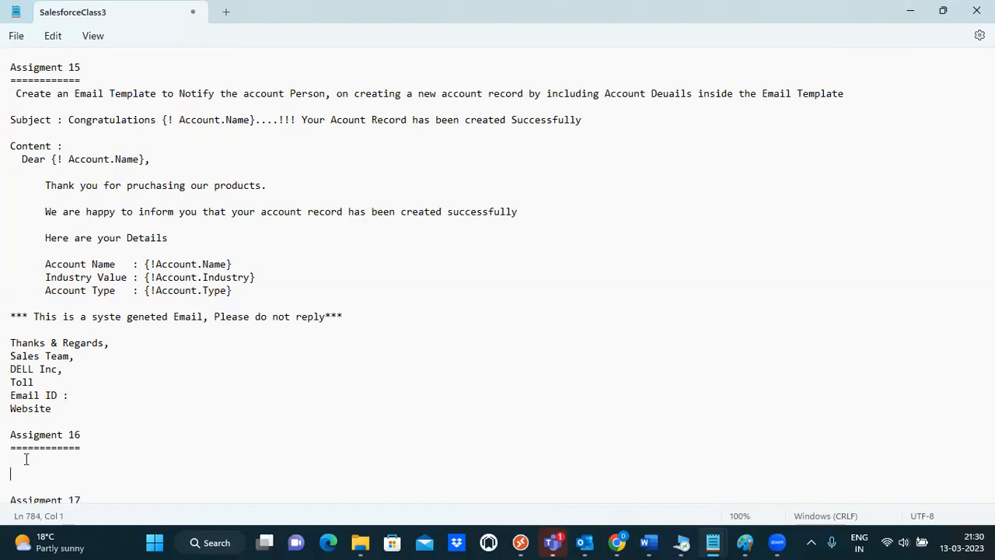
pyautogui.write('Create a')
pyautogui.press('BackSpace')
pyautogui.write('n Email Template to Notify')
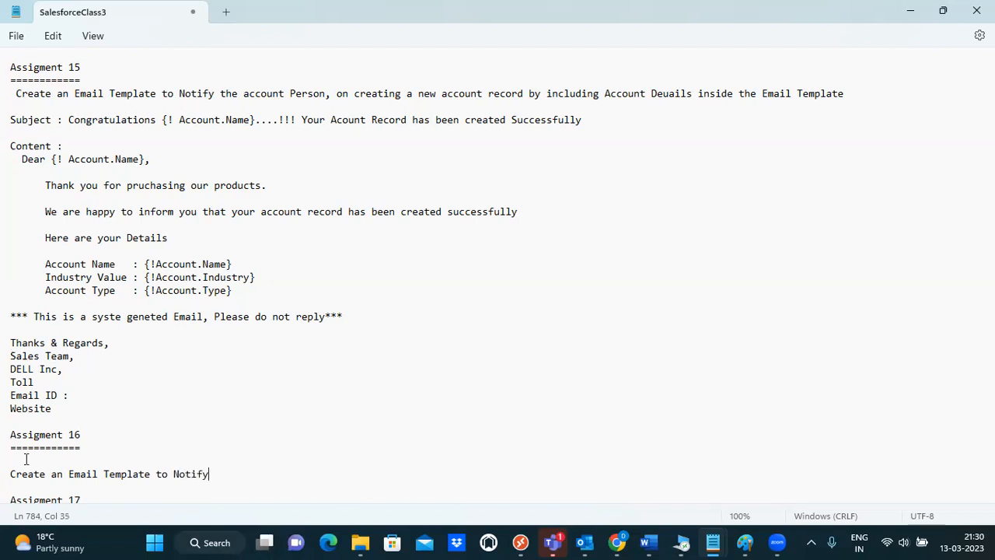
pyautogui.write('the Hiring Manager')
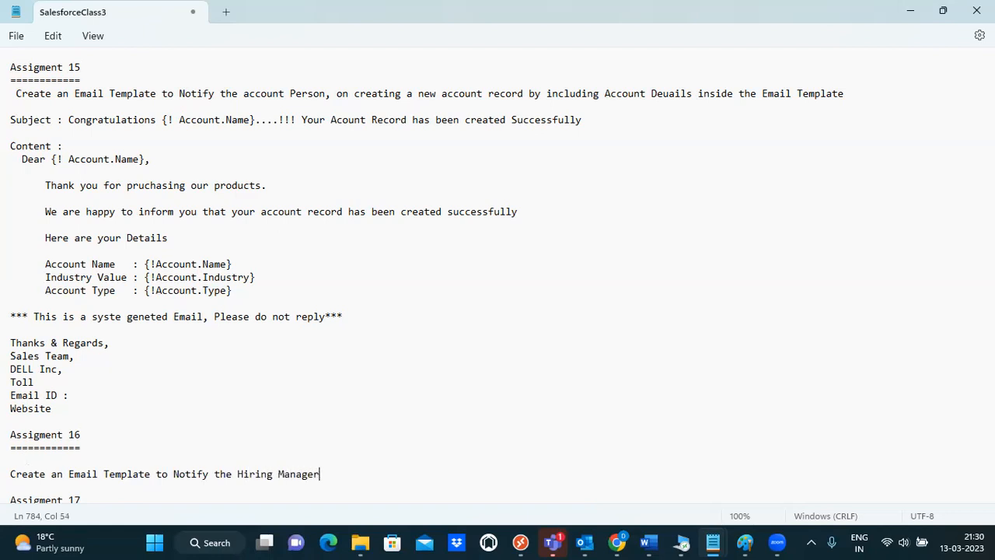
pyautogui.write(', on creating')
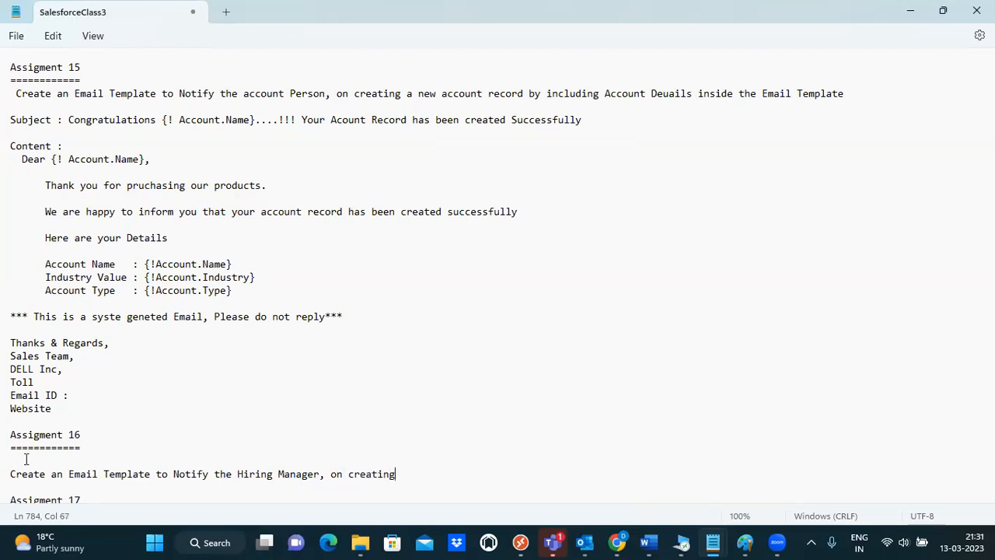
pyautogui.write(' a new Hit')
# - Continue the Assigment 16 sentence with ", on creating a new Hiring Manager record"
pyautogui.press('BackSpace')
pyautogui.write('ring Manager')
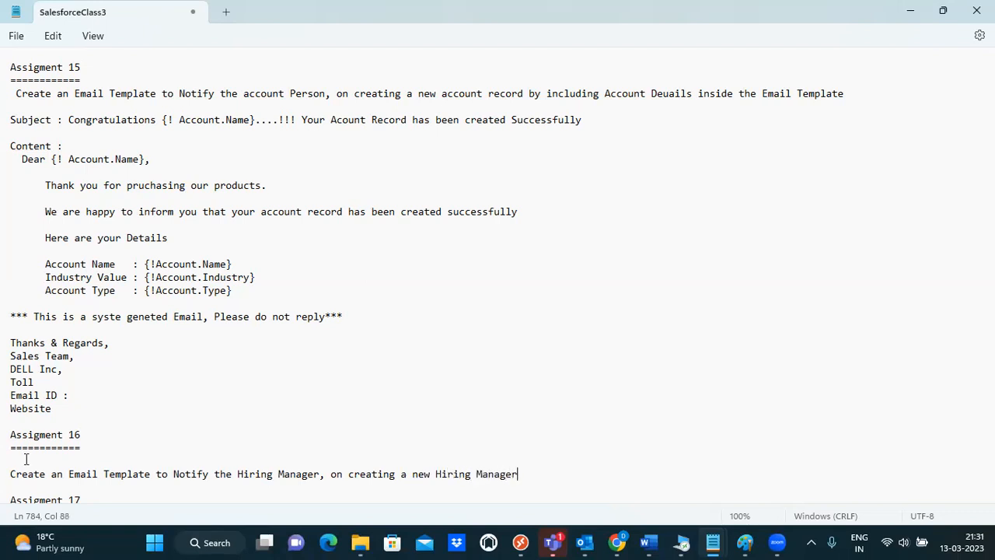
pyautogui.write(' record, by ')
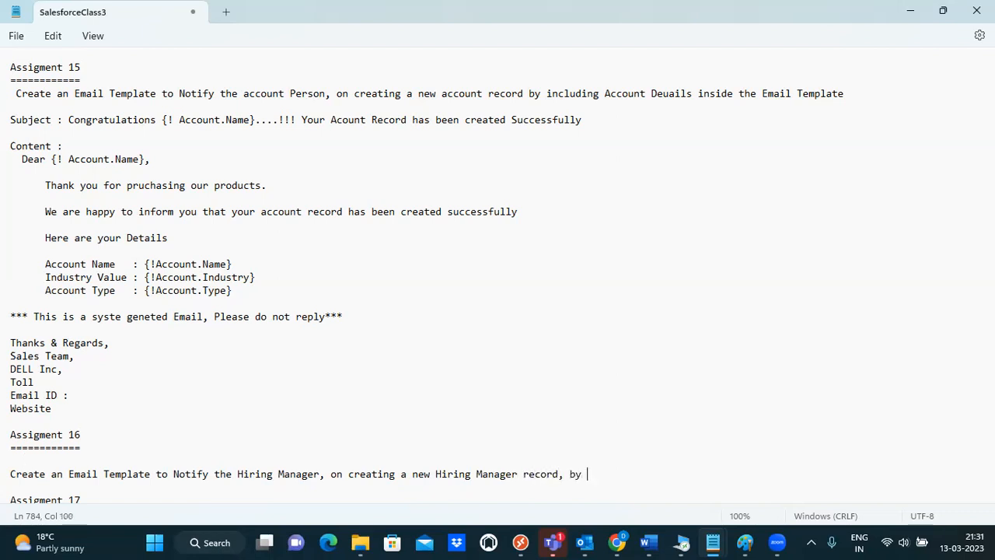
pyautogui.write('usning Merg')
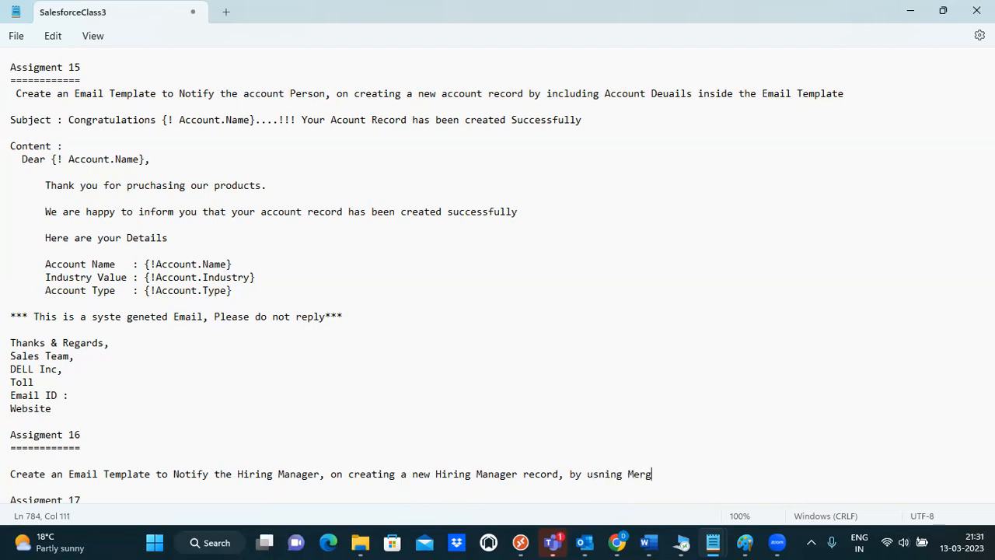
pyautogui.write('e Fields')
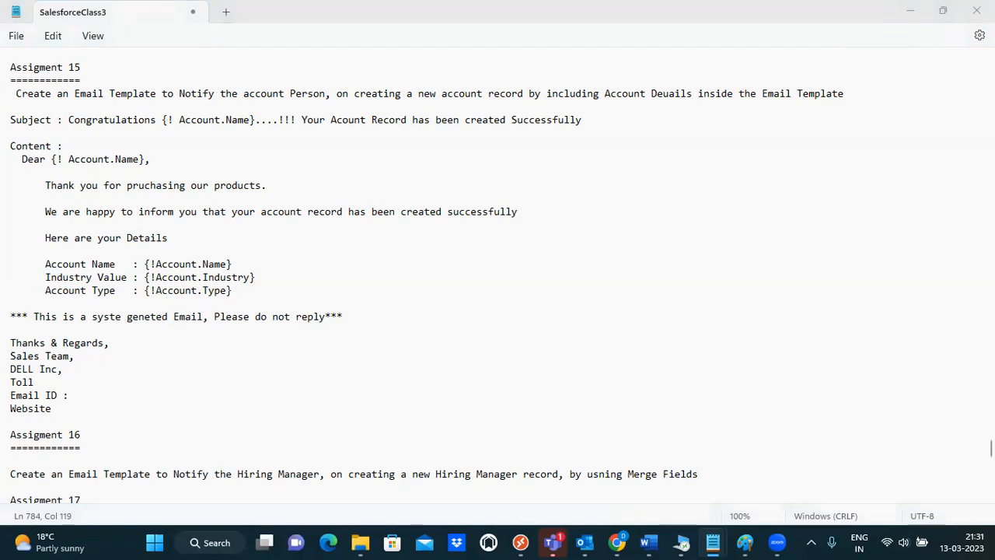
# - Add an extra blank line above the Assigment 17 heading and correct "usning" to "using" in the Assigment 16 sentence
pyautogui.scroll(-4, 497, 272)
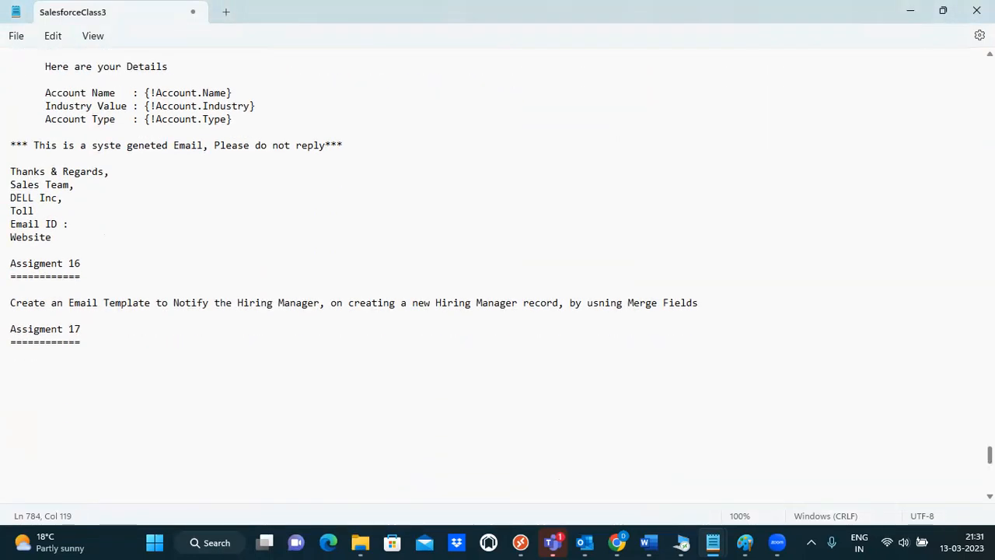
pyautogui.click(10, 329)
pyautogui.press('Return')
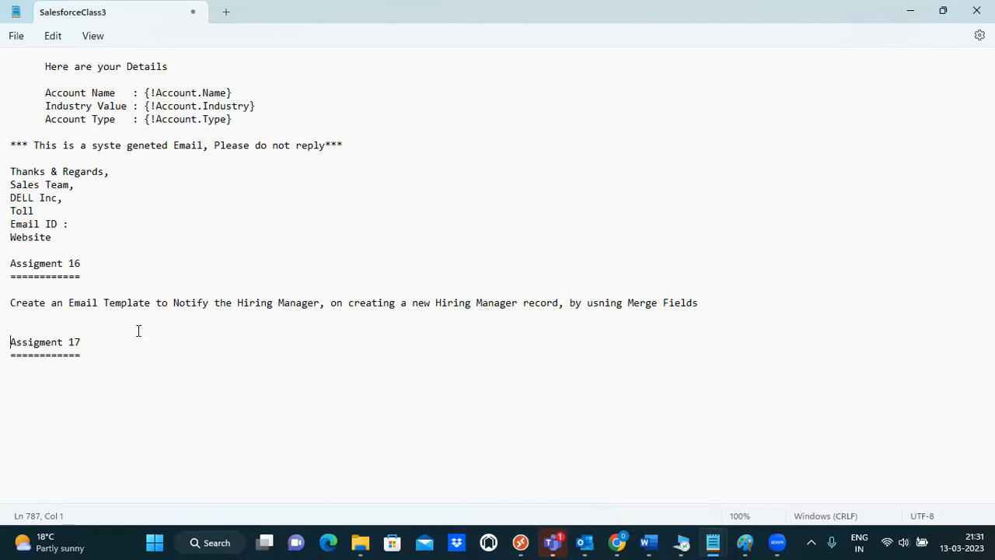
pyautogui.click(606, 302)
pyautogui.press('BackSpace')
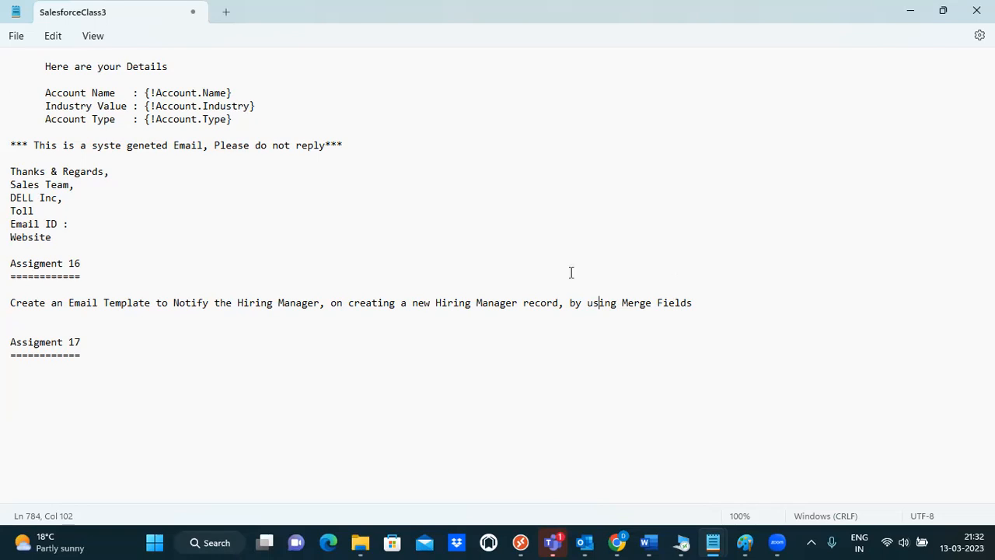
# - Below the Assigment 17 heading, leave a blank line and write "Create an Email Template to notify the Lead Person"
pyautogui.click(89, 370)
pyautogui.press('Return')
pyautogui.write('Creta e')
pyautogui.press('BackSpace')
pyautogui.press('BackSpace')
pyautogui.press('BackSpace')
pyautogui.press('BackSpace')
pyautogui.write('ate an Email Template ')
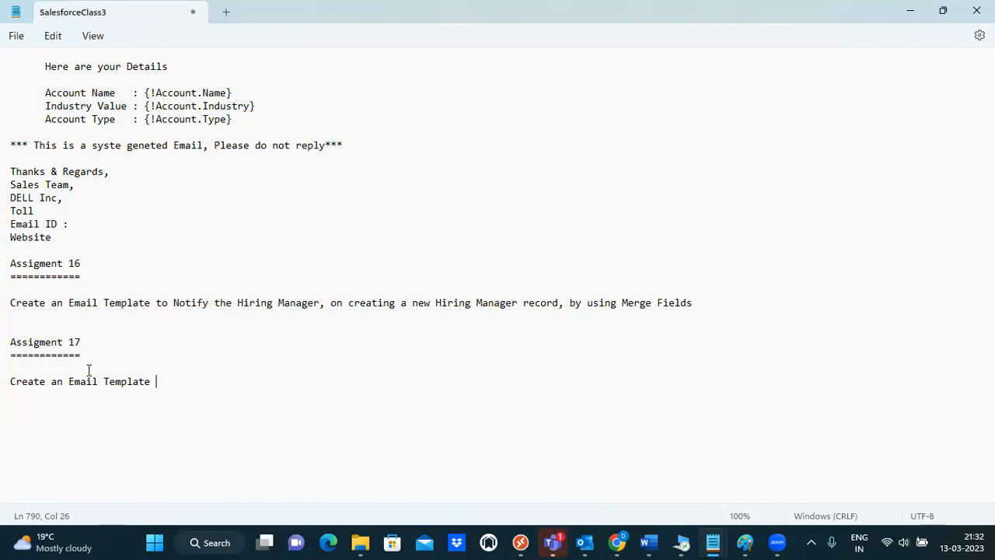
pyautogui.write('to notify the ')
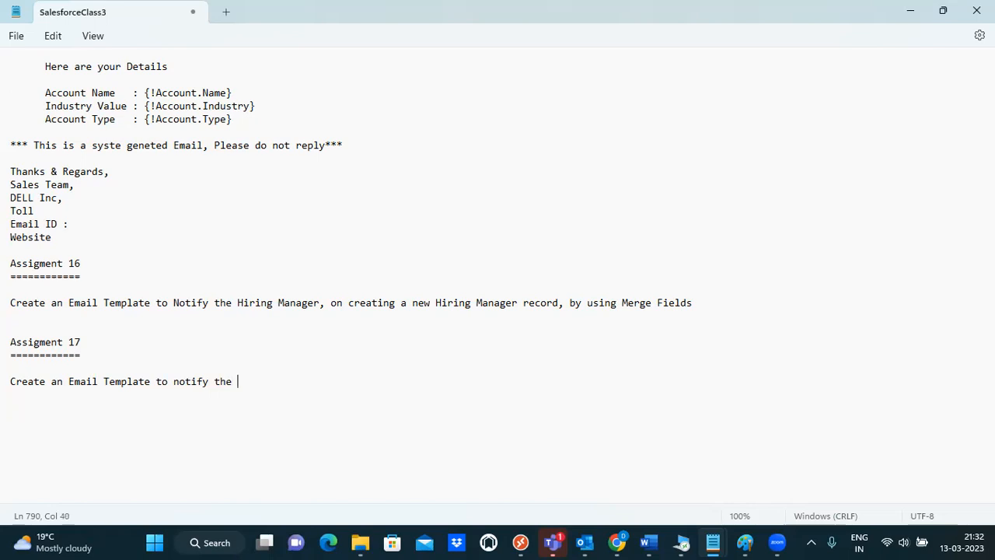
pyautogui.write('Lead Person')
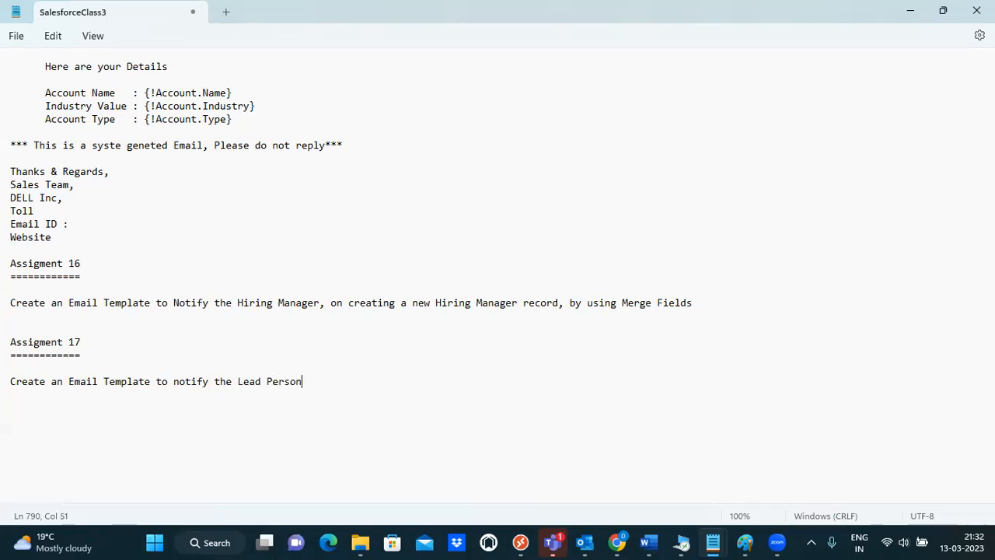
pyautogui.write(', on creating a N')
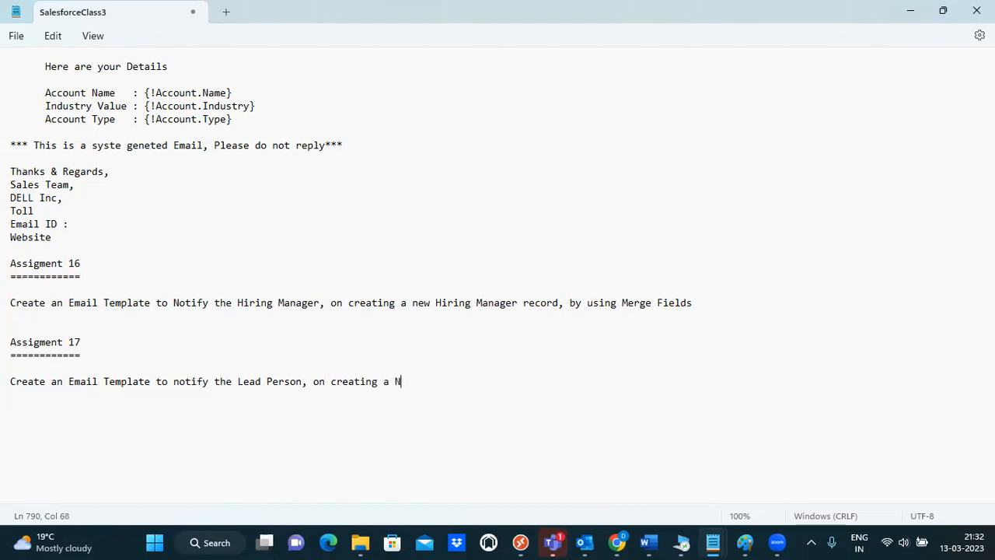
pyautogui.write('ew Lead record')
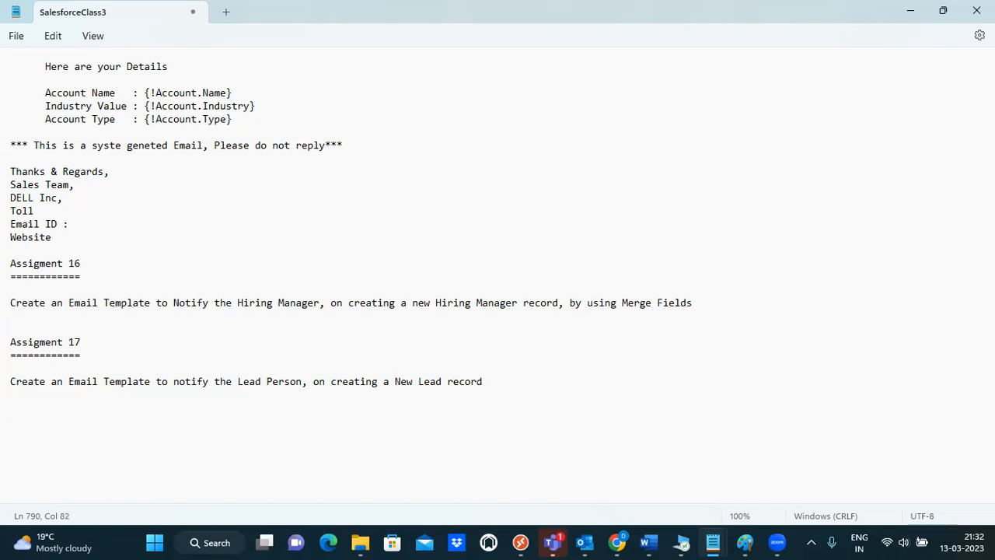
pyautogui.write(', by ')
pyautogui.write('inclu')
pyautogui.write('ding')
pyautogui.write(' Lead re')
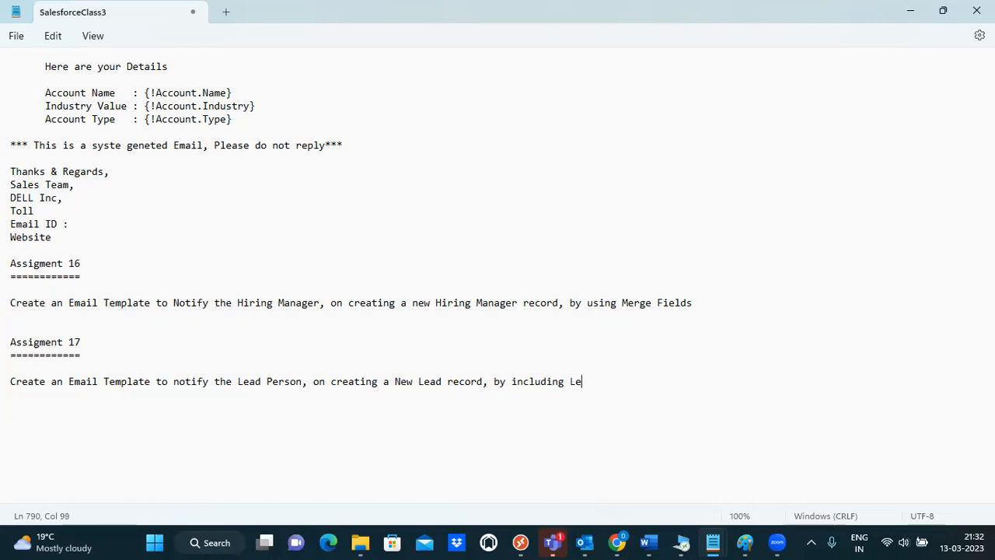
pyautogui.write('cord details on the ')
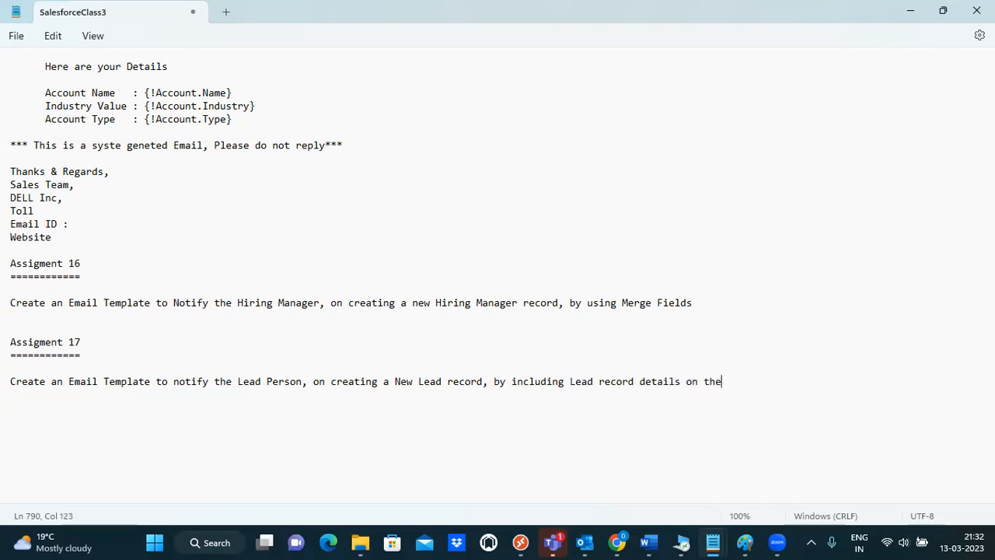
pyautogui.write('Email Body.')
# - Review the Assigment 16 and 17 sentences, along with the Assigment 15 sample email and the Merge Fields notes above them
pyautogui.click(91, 303)
pyautogui.keyDown('shift'); pyautogui.click(248, 305); pyautogui.keyUp('shift')
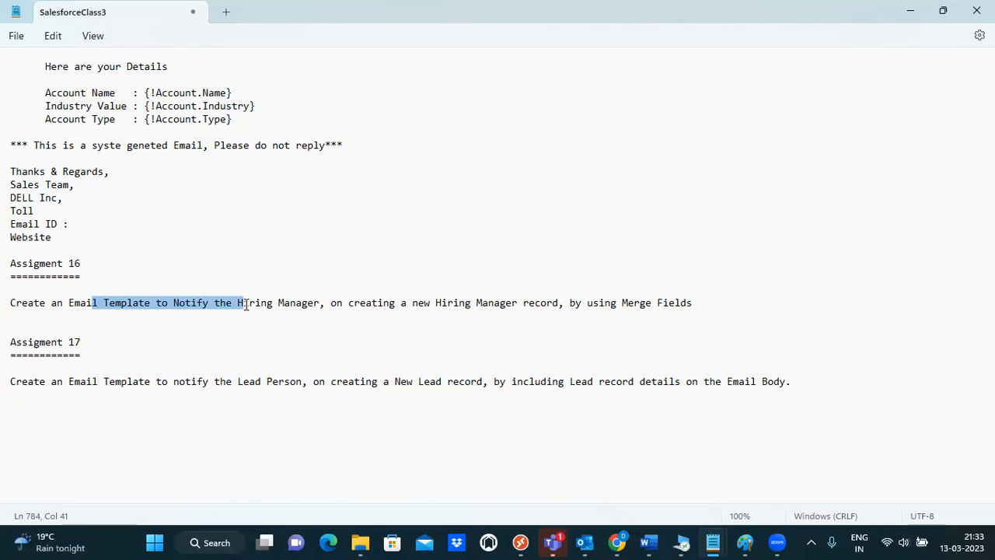
pyautogui.moveTo(347, 302); pyautogui.dragTo(410, 311)
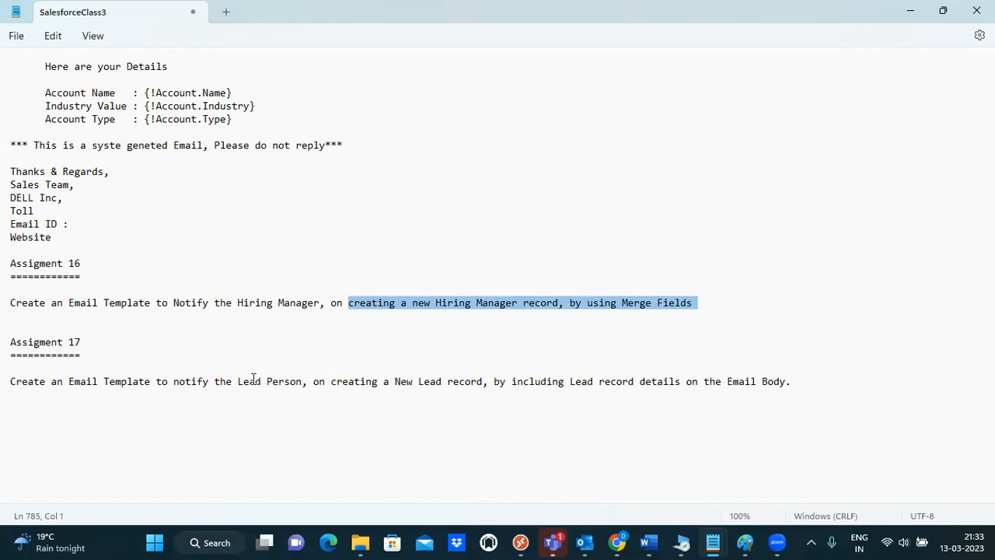
pyautogui.moveTo(227, 379); pyautogui.dragTo(272, 389)
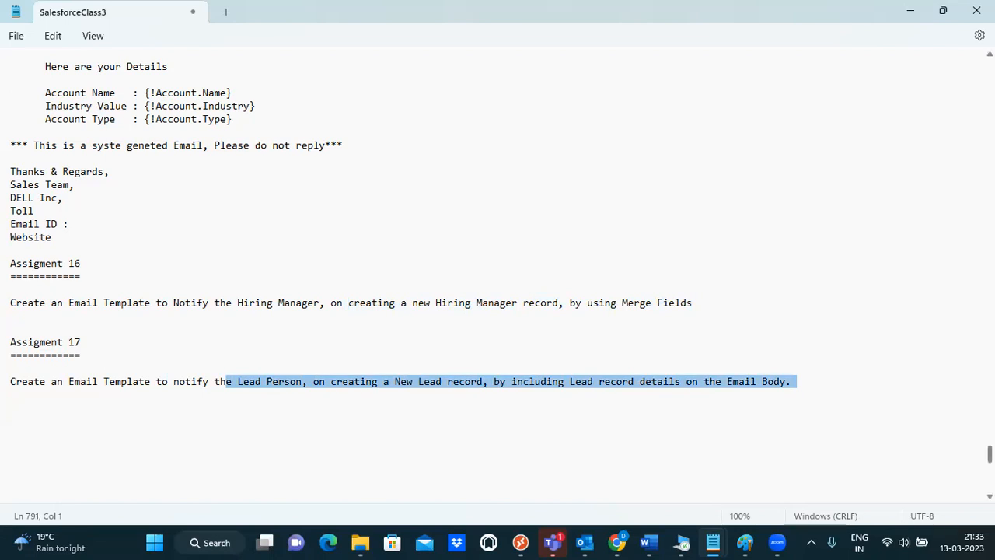
pyautogui.scroll(4, 990, 453)
pyautogui.scroll(-4, 989, 453)
pyautogui.scroll(2, 990, 453)
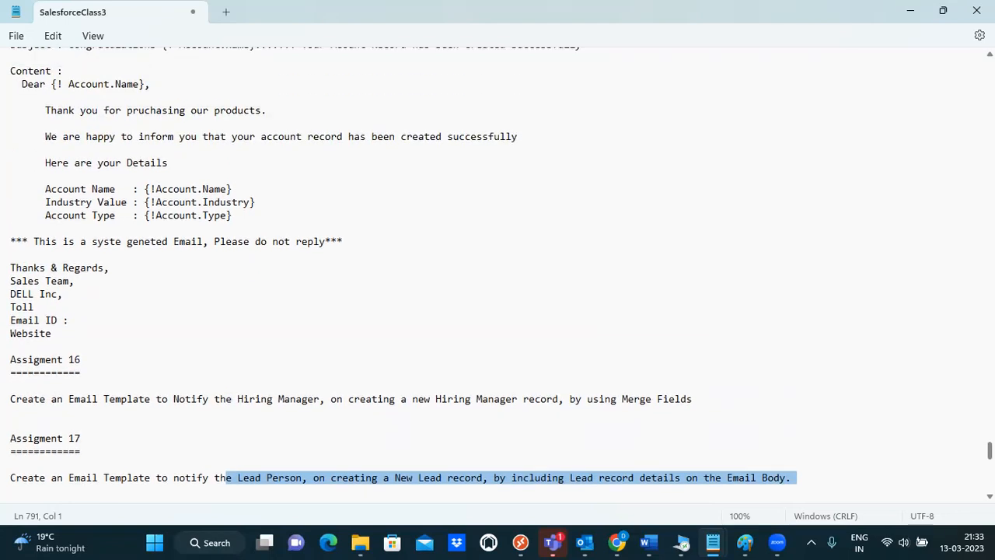
pyautogui.scroll(5, 989, 453)
pyautogui.scroll(-2, 990, 453)
pyautogui.scroll(-3, 989, 453)
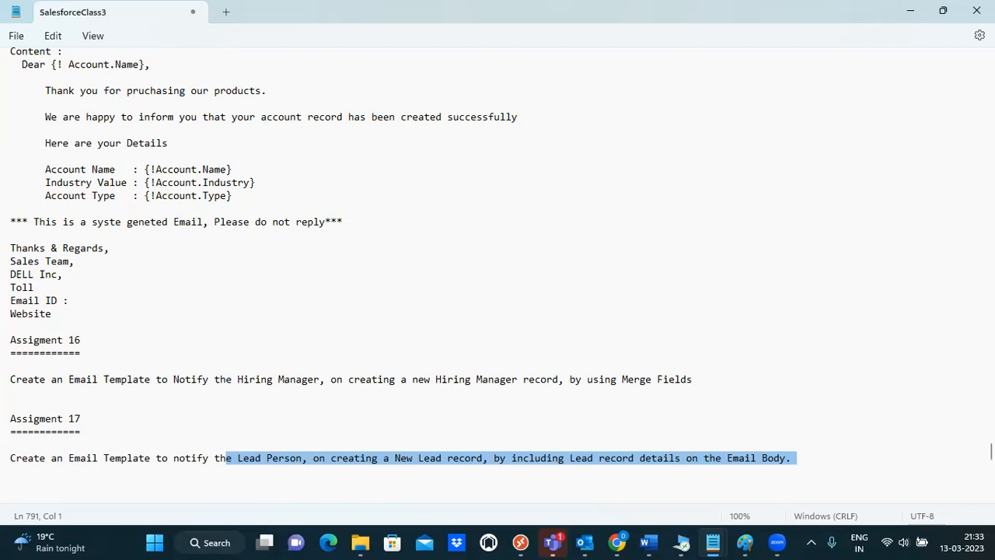
pyautogui.scroll(6, 497, 279)
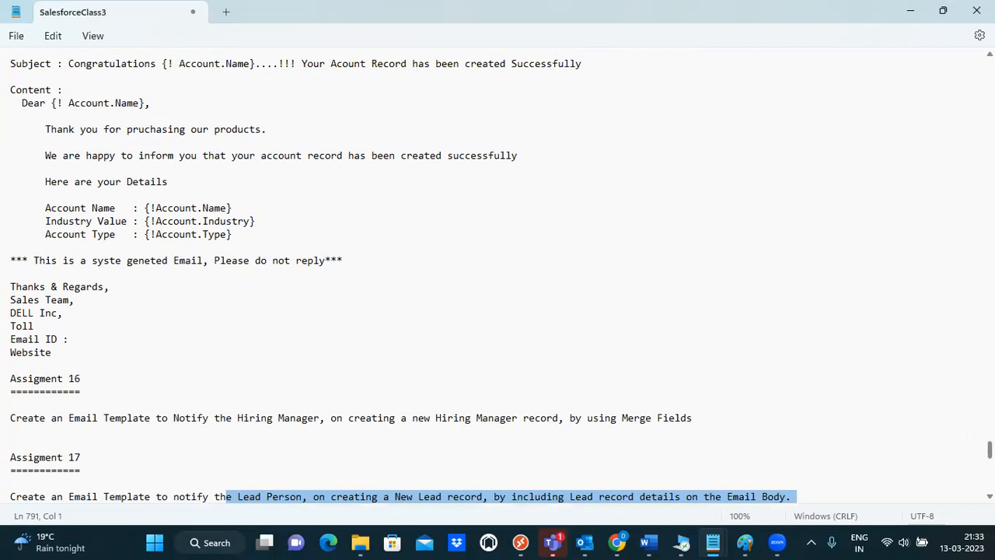
pyautogui.scroll(3, 498, 280)
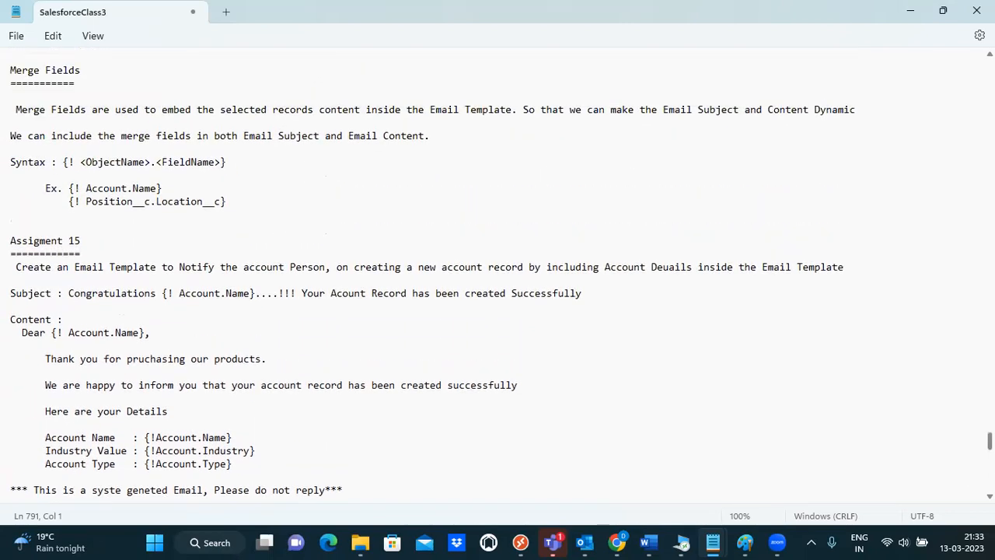